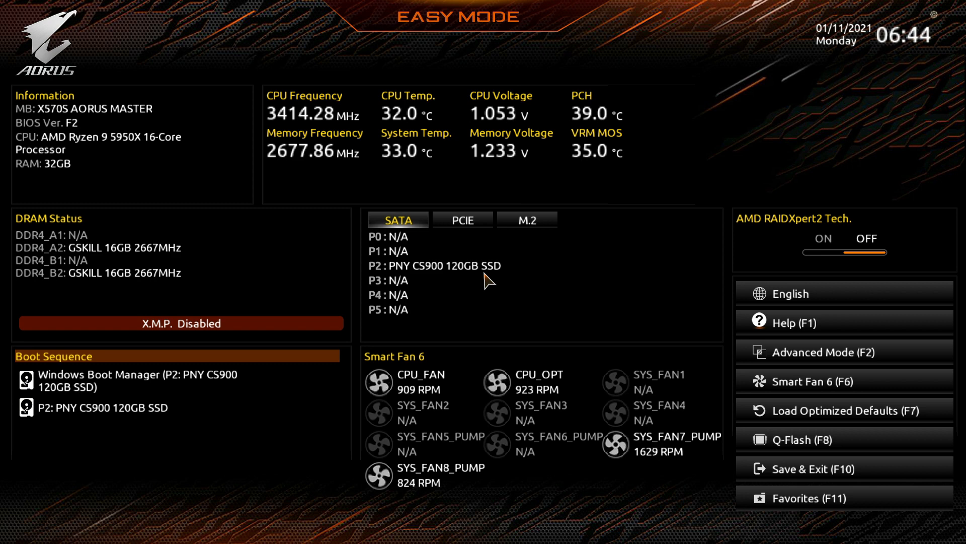
Switch the BIOS to Advanced Mode and move through the Tweaker settings.
{"action": "key", "text": "F2"}
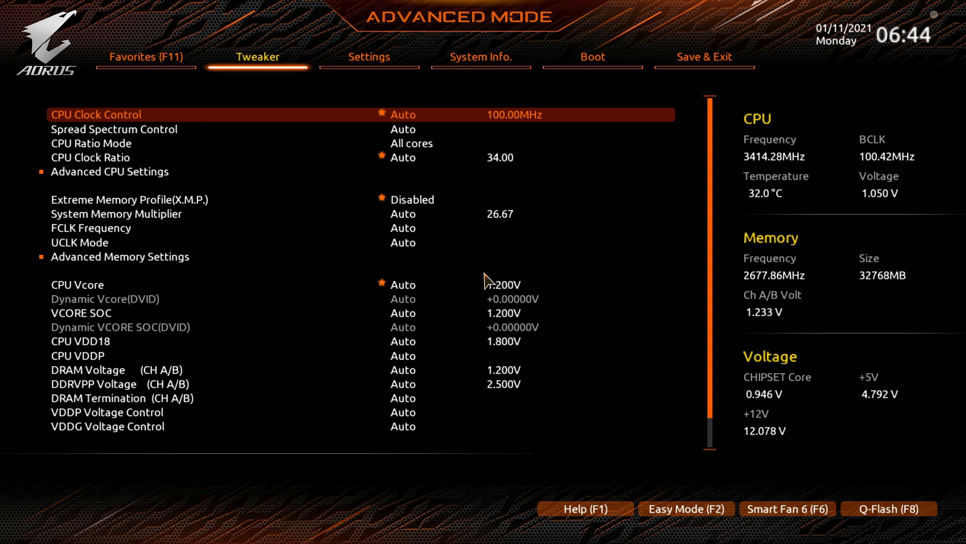
{"action": "key", "text": "Down"}
{"action": "key", "text": "Down"}
{"action": "key", "text": "Down"}
{"action": "key", "text": "Down"}
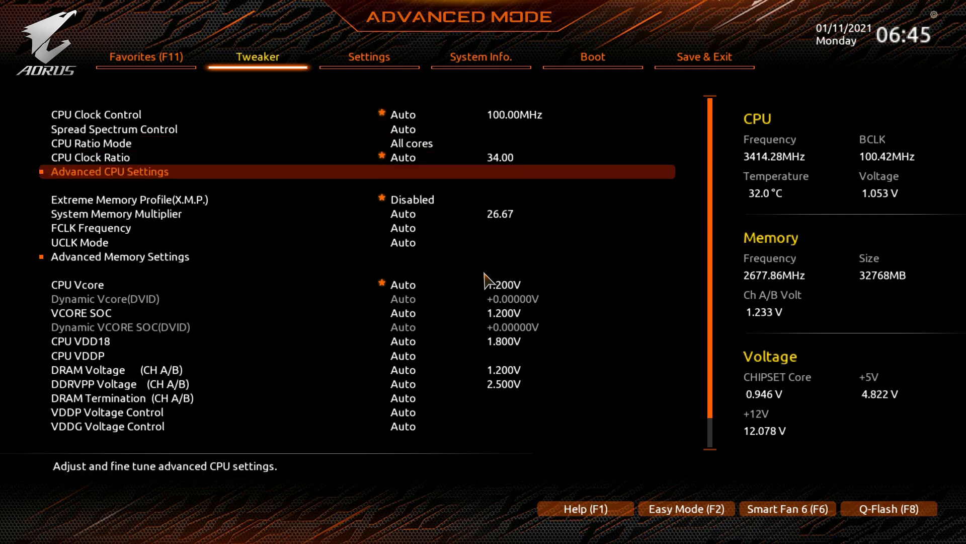
{"action": "key", "text": "Down"}
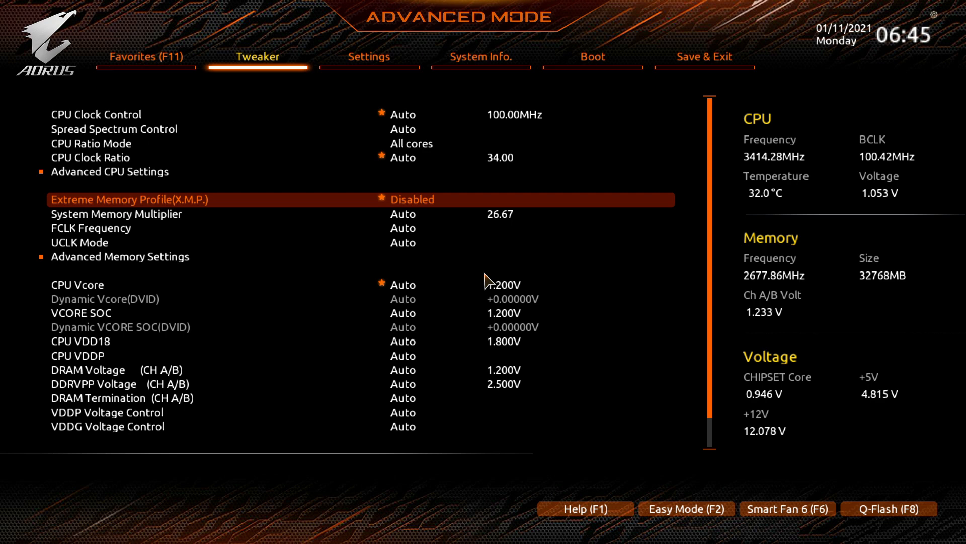
Open Advanced CPU Settings and inspect the Active OC Tuner options, leaving without changes.
{"action": "key", "text": "Up"}
{"action": "key", "text": "Return"}
{"action": "key", "text": "Down"}
{"action": "key", "text": "Down"}
{"action": "key", "text": "Down"}
{"action": "key", "text": "Down"}
{"action": "key", "text": "Down"}
{"action": "key", "text": "Down"}
{"action": "key", "text": "Down"}
{"action": "key", "text": "Down"}
{"action": "key", "text": "Down"}
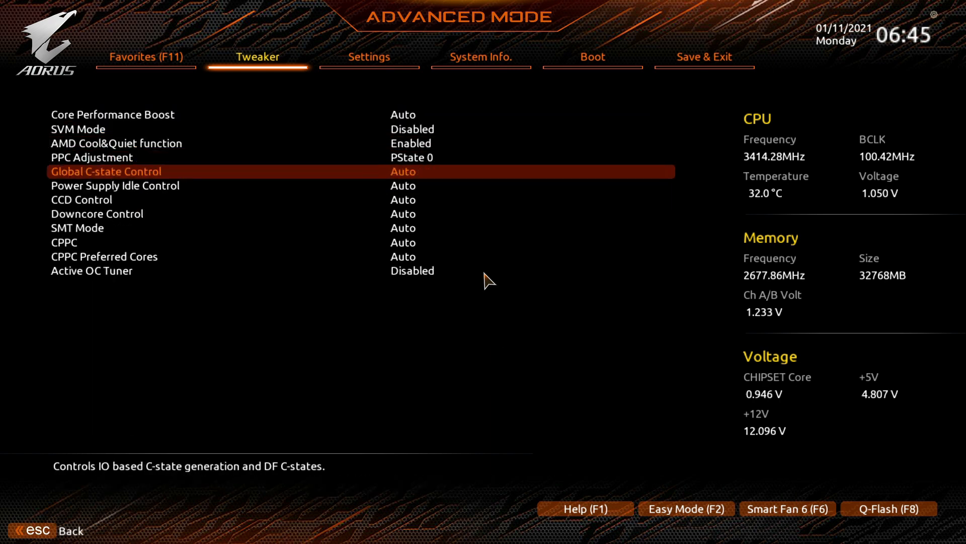
{"action": "key", "text": "Down"}
{"action": "key", "text": "Down"}
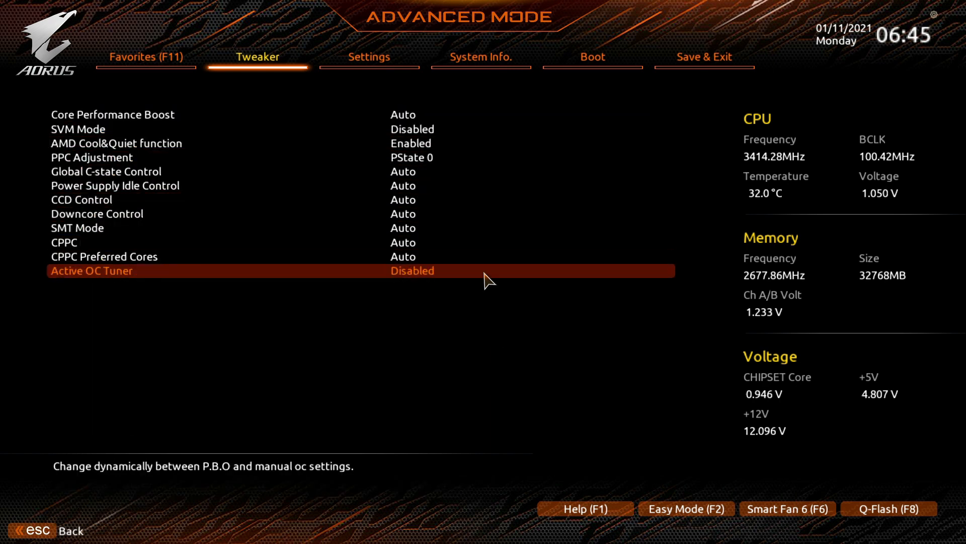
{"action": "key", "text": "Escape"}
{"action": "key", "text": "Return"}
{"action": "key", "text": "Return"}
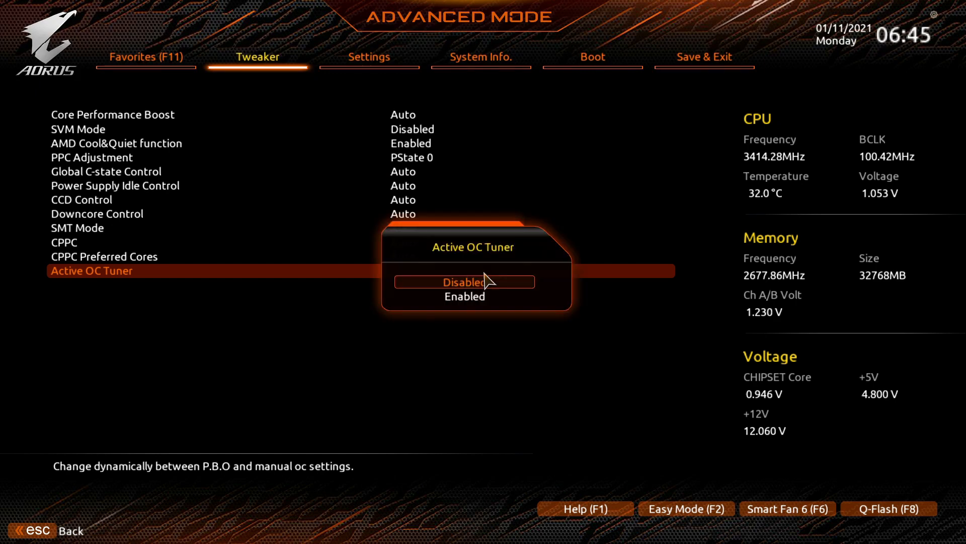
{"action": "key", "text": "Escape"}
{"action": "key", "text": "Escape"}
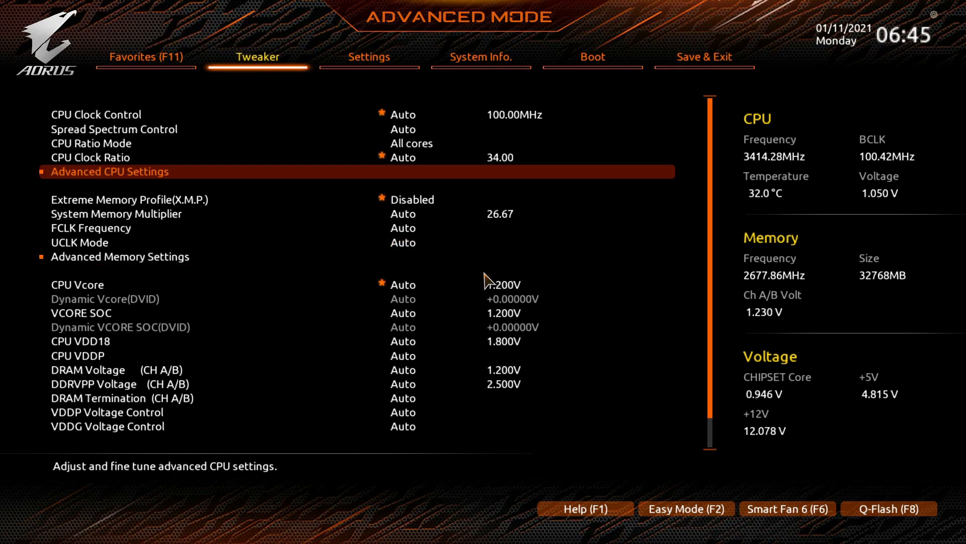
Set Extreme Memory Profile (X.M.P.) to Profile1.
{"action": "key", "text": "Down"}
{"action": "key", "text": "Return"}
{"action": "key", "text": "Down"}
{"action": "key", "text": "Return"}
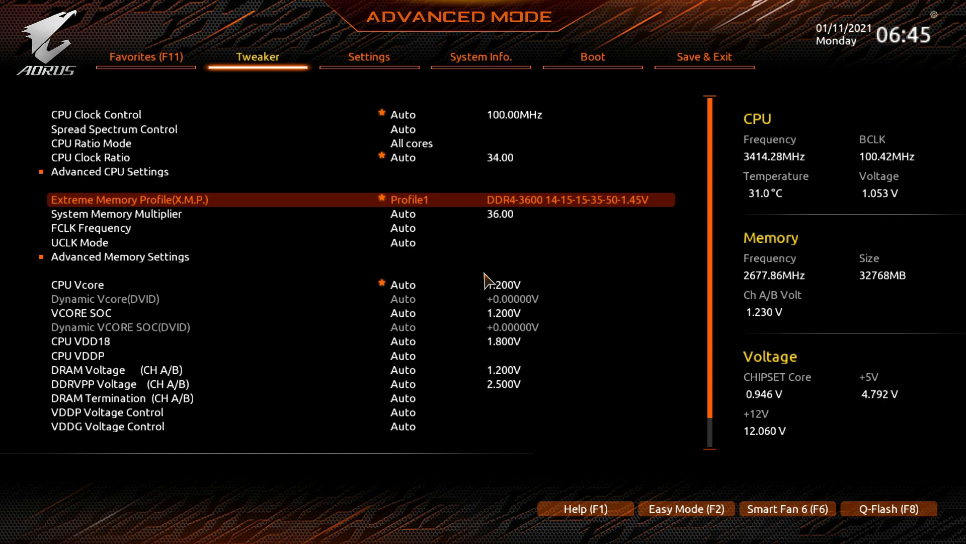
Browse the Settings tab and inspect XFR Enhancement under AMD CBS.
{"action": "key", "text": "Right"}
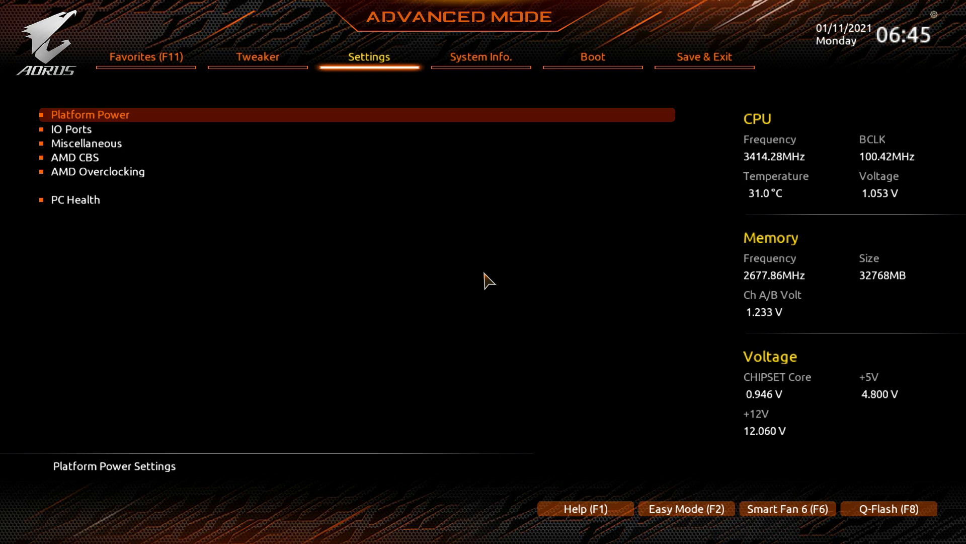
{"action": "key", "text": "Down"}
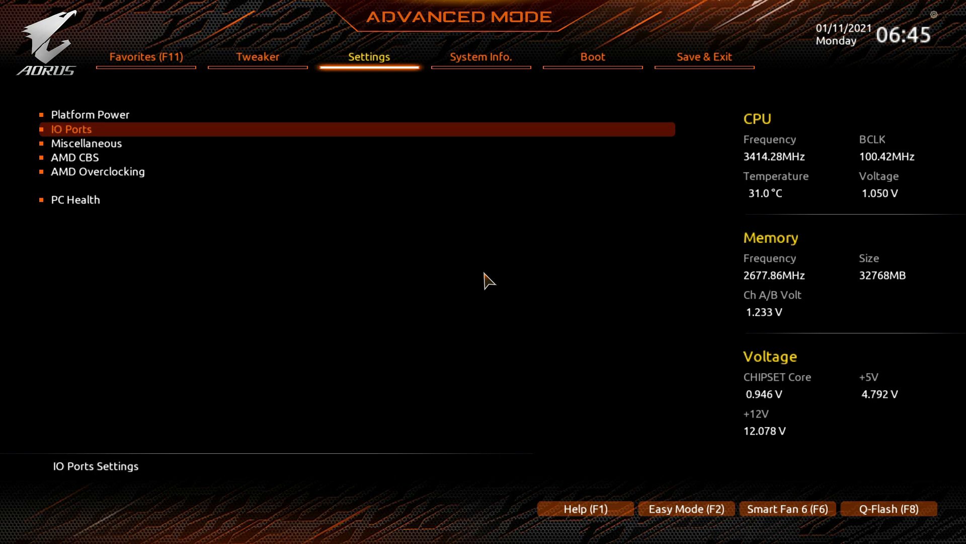
{"action": "key", "text": "Left"}
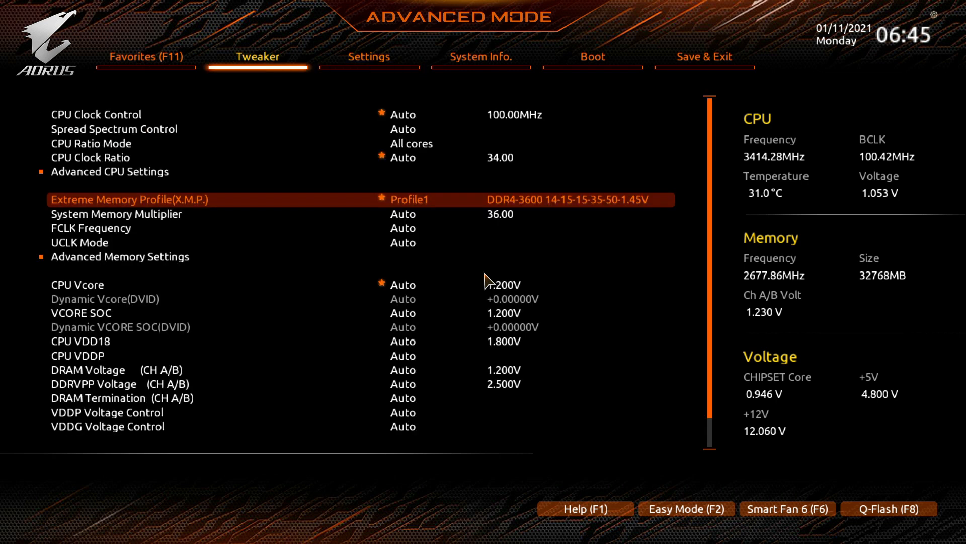
{"action": "key", "text": "Right"}
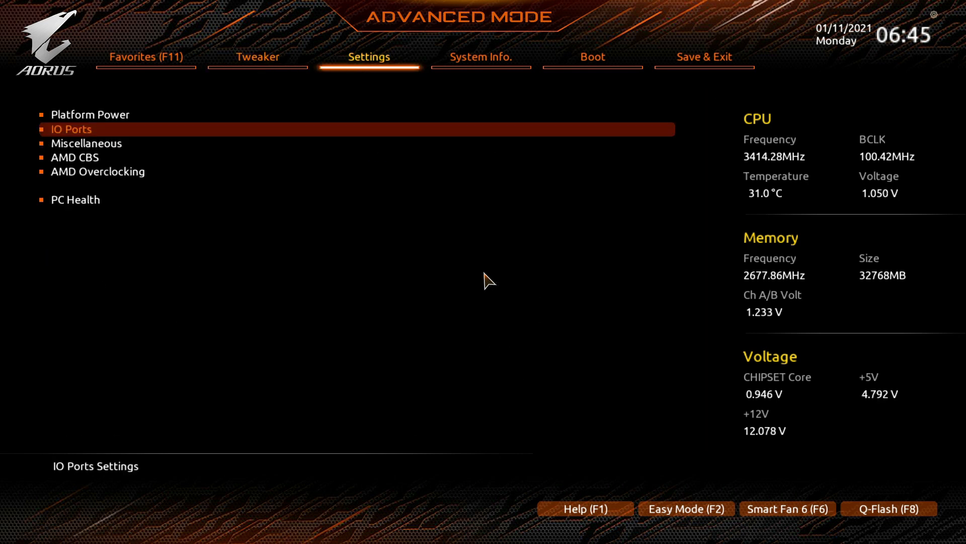
{"action": "key", "text": "Down"}
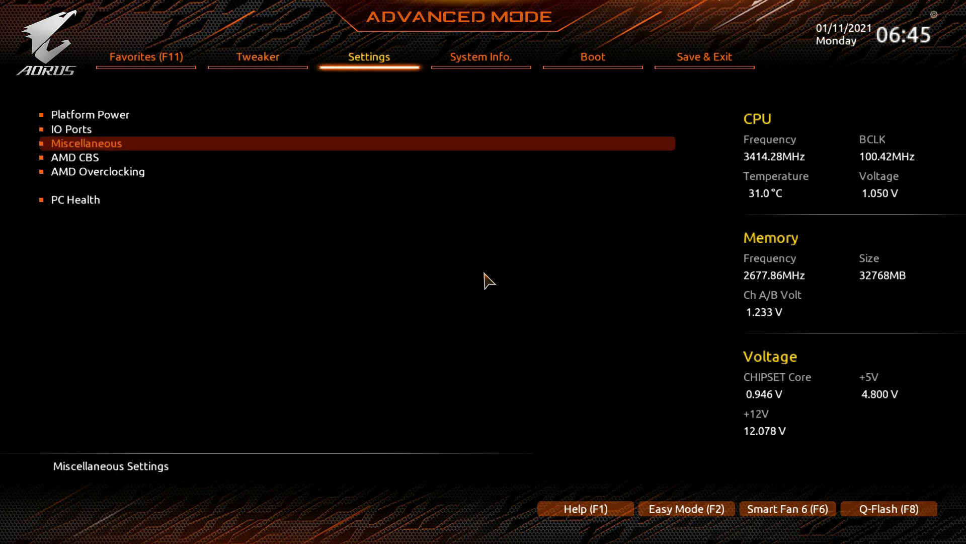
{"action": "key", "text": "Down"}
{"action": "key", "text": "Return"}
{"action": "key", "text": "Return"}
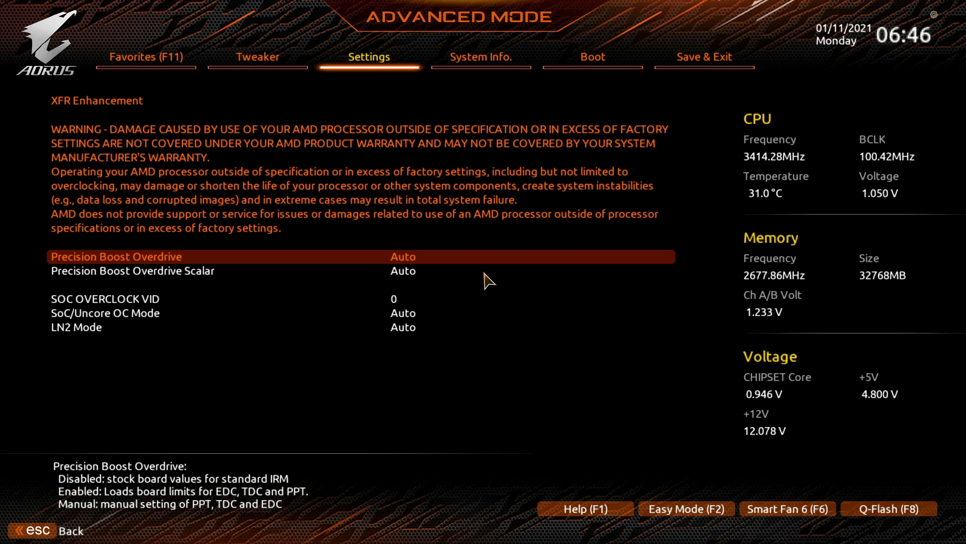
{"action": "key", "text": "Escape"}
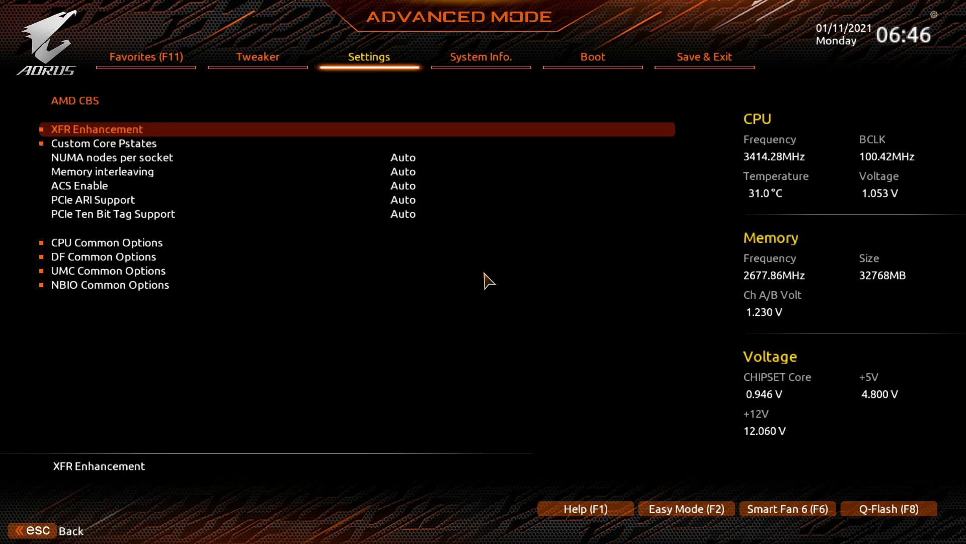
{"action": "key", "text": "Escape"}
Open AMD Overclocking and set Precision Boost Overdrive to Advanced.
{"action": "key", "text": "Down"}
{"action": "key", "text": "Return"}
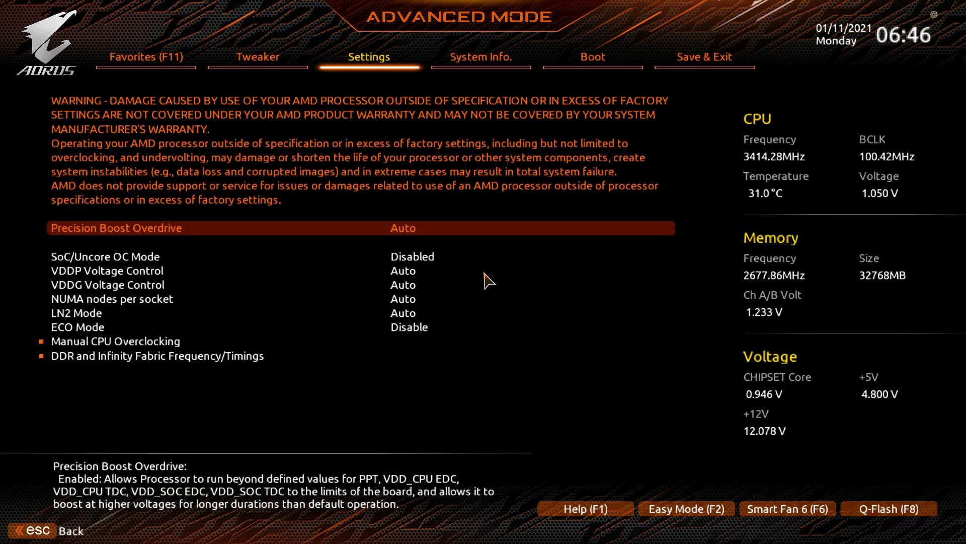
{"action": "key", "text": "Escape"}
{"action": "key", "text": "Return"}
{"action": "key", "text": "Return"}
{"action": "key", "text": "Down"}
{"action": "key", "text": "Down"}
Set PBO Limits to Manual.
{"action": "key", "text": "Down"}
{"action": "key", "text": "Return"}
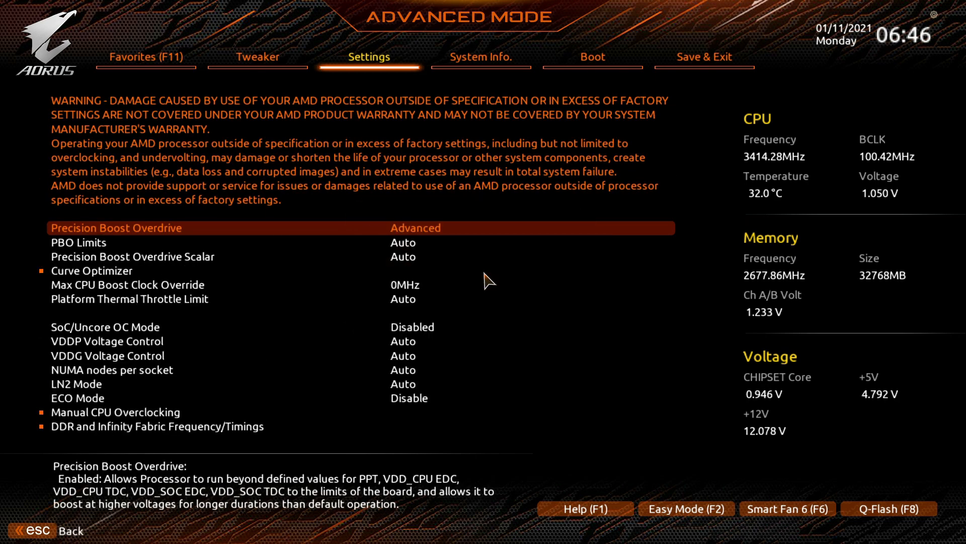
{"action": "key", "text": "Down"}
{"action": "key", "text": "Return"}
{"action": "key", "text": "Down"}
{"action": "key", "text": "Down"}
{"action": "key", "text": "Down"}
{"action": "key", "text": "Return"}
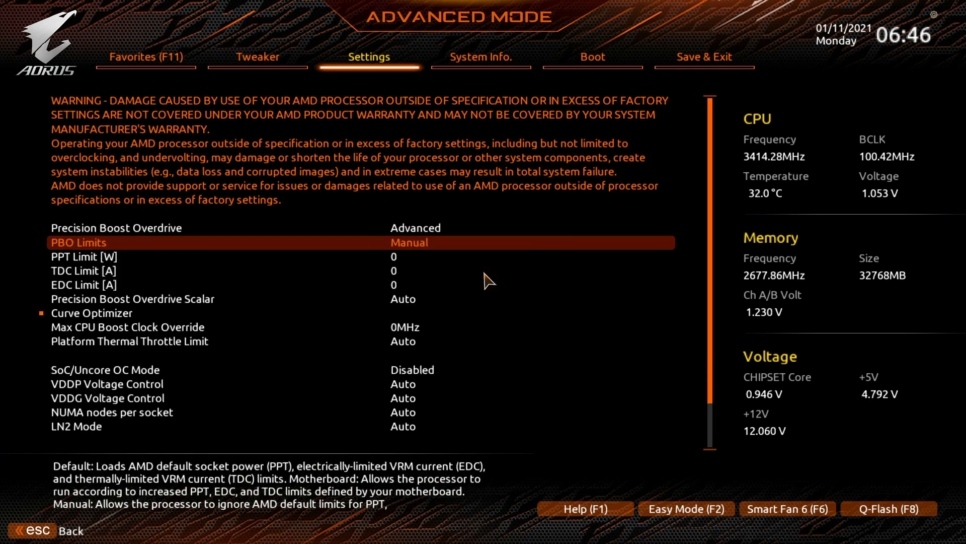
{"action": "key", "text": "Return"}
{"action": "key", "text": "Up"}
{"action": "key", "text": "Return"}
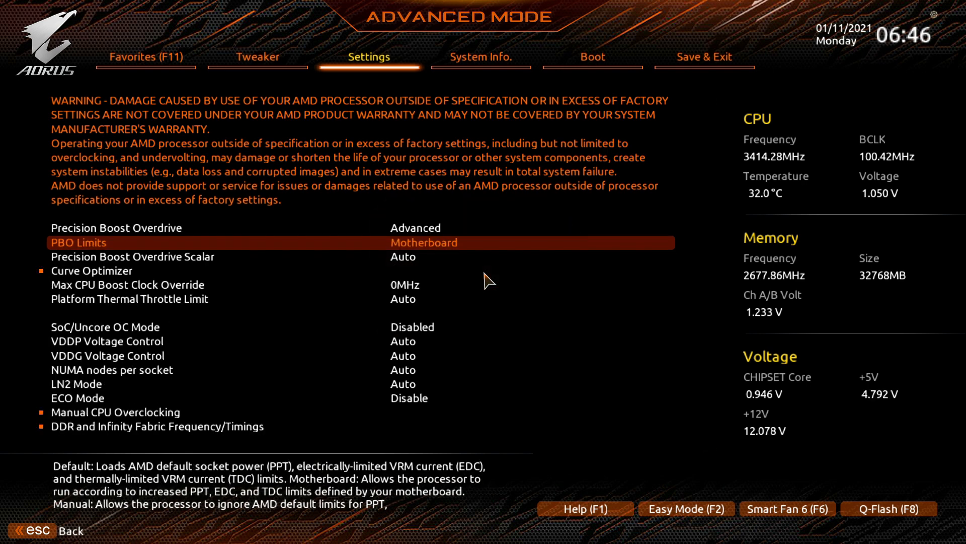
{"action": "key", "text": "Return"}
{"action": "key", "text": "Down"}
{"action": "key", "text": "Return"}
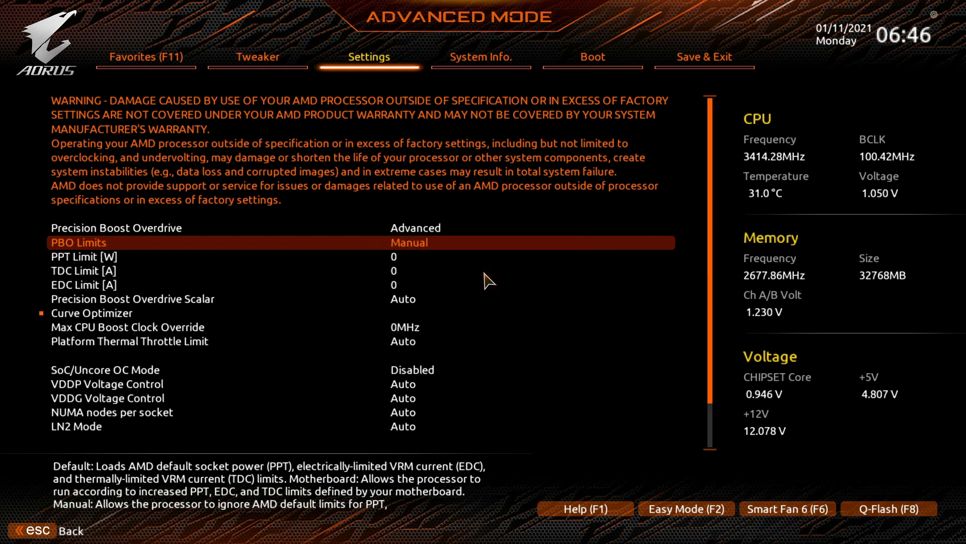
Set the PPT Limit to 333 W, TDC Limit to 177 A and EDC Limit to 177 A.
{"action": "key", "text": "Down"}
{"action": "type", "text": "333"}
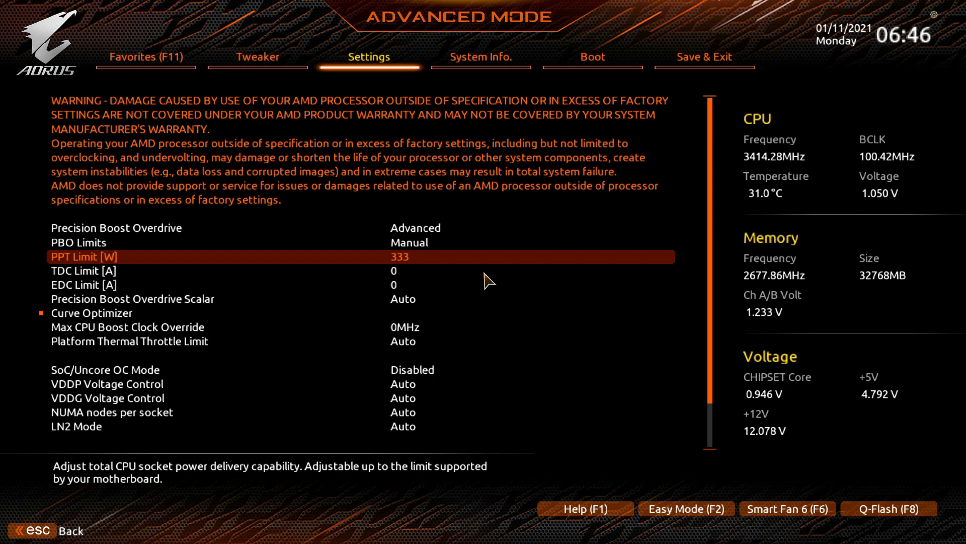
{"action": "key", "text": "Down"}
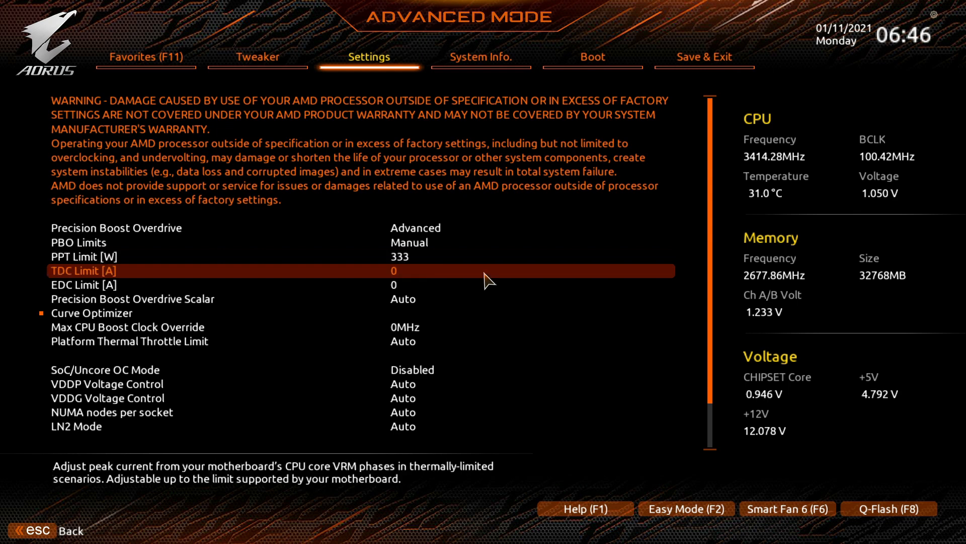
{"action": "type", "text": "177"}
{"action": "key", "text": "Down"}
{"action": "type", "text": "1"}
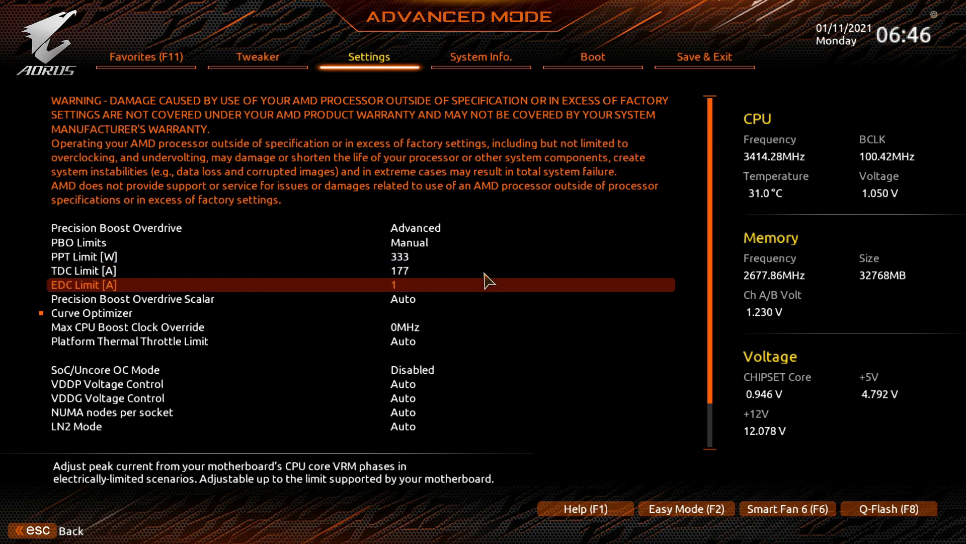
{"action": "key", "text": "Up"}
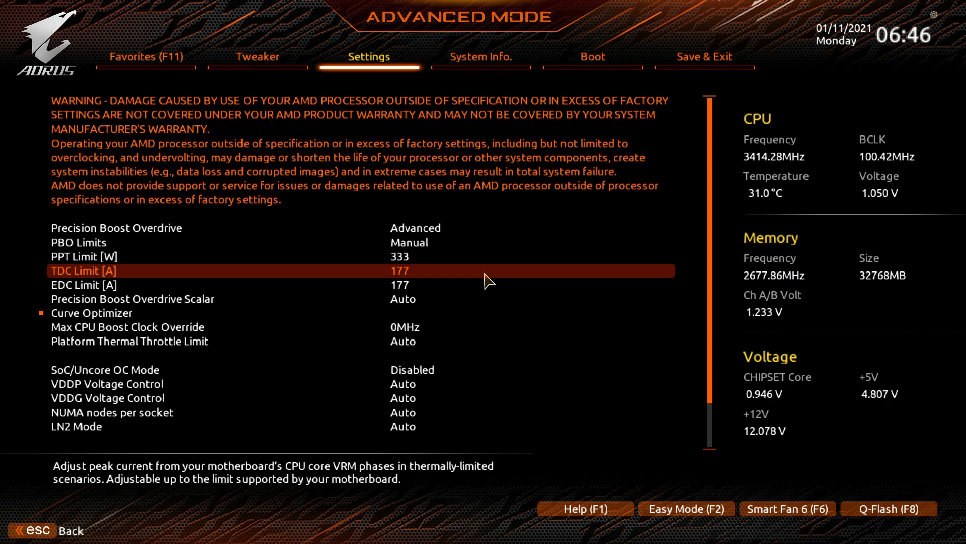
Set Precision Boost Overdrive Scalar to Manual with a 1X scalar.
{"action": "key", "text": "Down"}
{"action": "key", "text": "Down"}
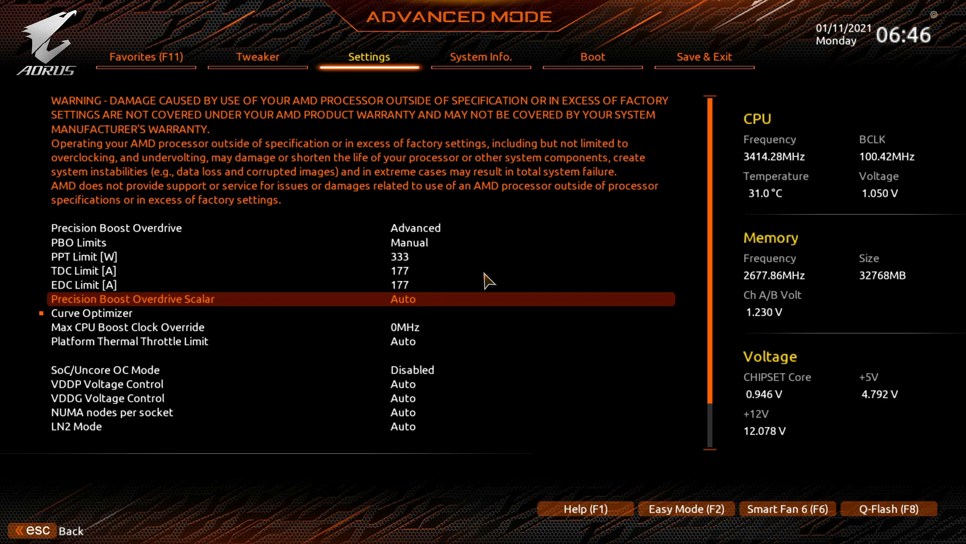
{"action": "key", "text": "Return"}
{"action": "key", "text": "Down"}
{"action": "key", "text": "Return"}
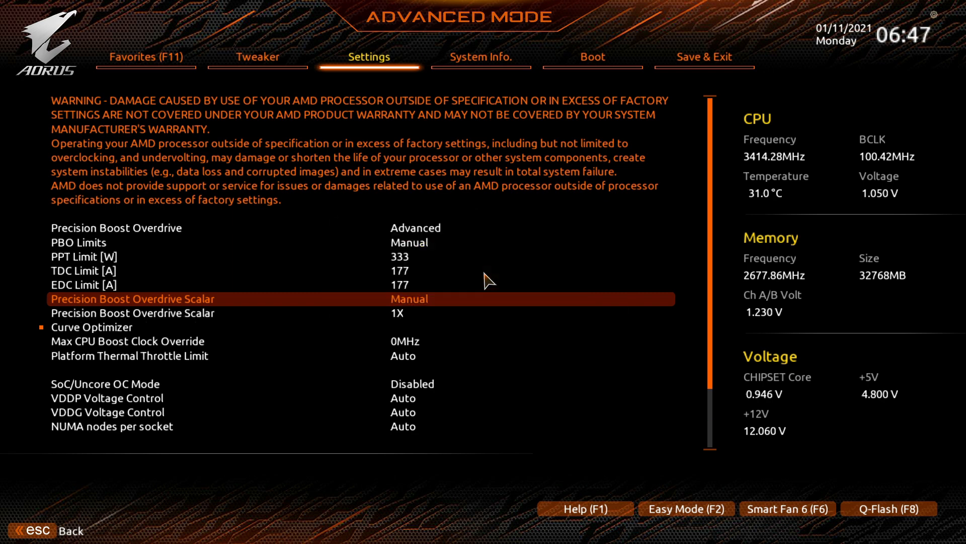
{"action": "key", "text": "Down"}
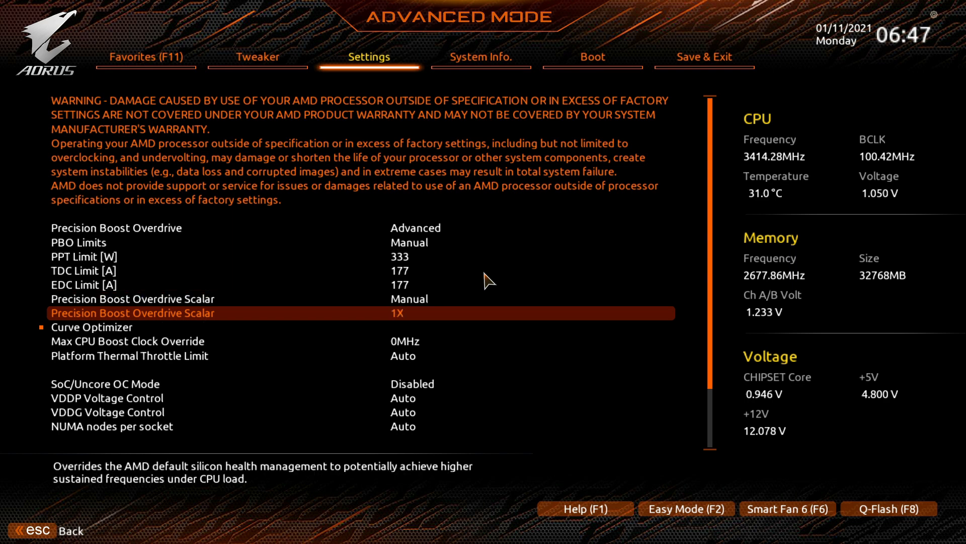
Set Max CPU Boost Clock Override to 100MHz.
{"action": "key", "text": "Down"}
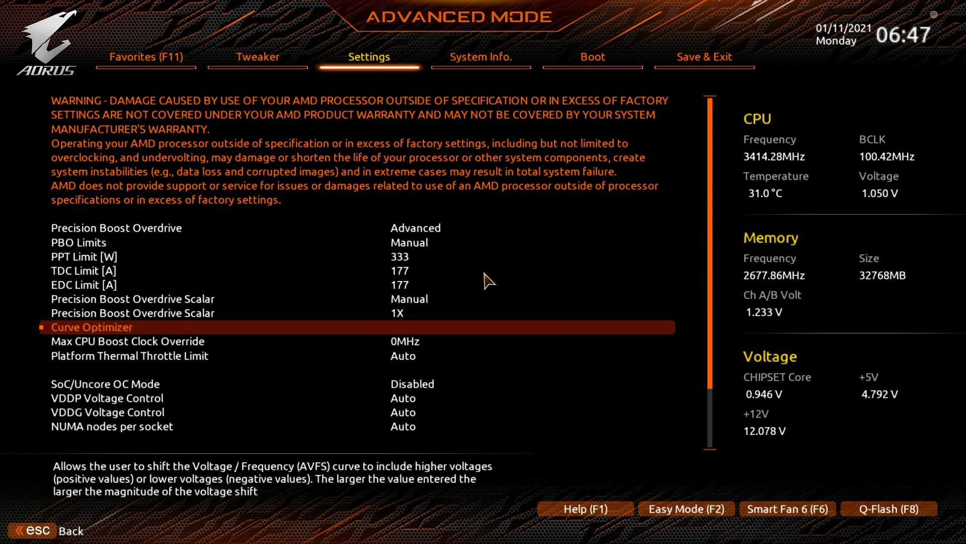
{"action": "key", "text": "Down"}
{"action": "key", "text": "Return"}
{"action": "key", "text": "Down"}
{"action": "key", "text": "Down"}
{"action": "key", "text": "Down"}
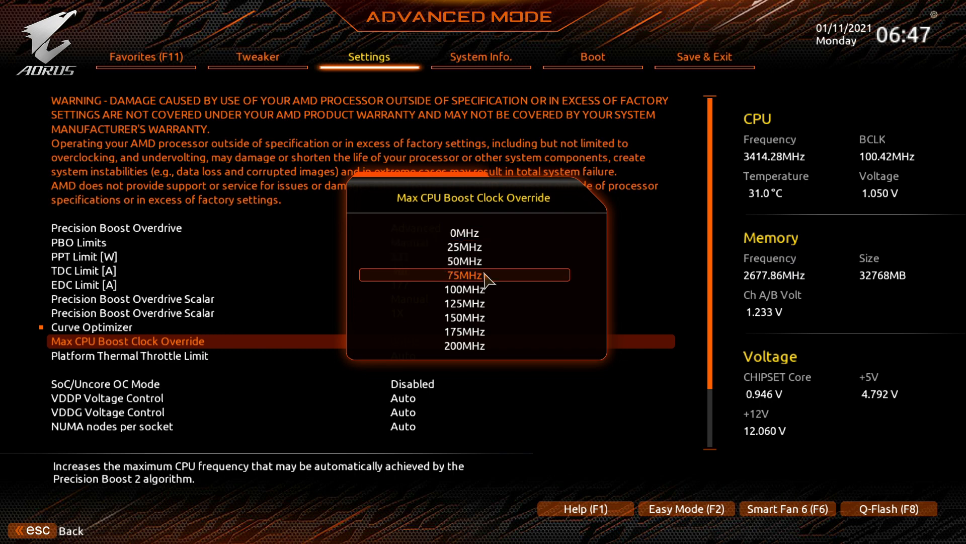
{"action": "key", "text": "Down"}
{"action": "key", "text": "Return"}
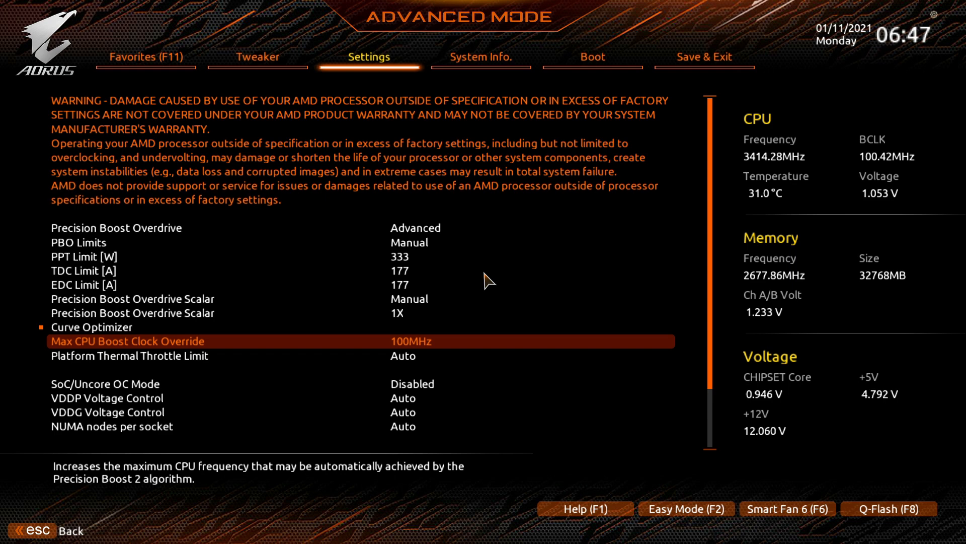
Open Smart Fan 6 and set CPU_FAN Speed Control to Full Speed.
{"action": "key", "text": "Escape"}
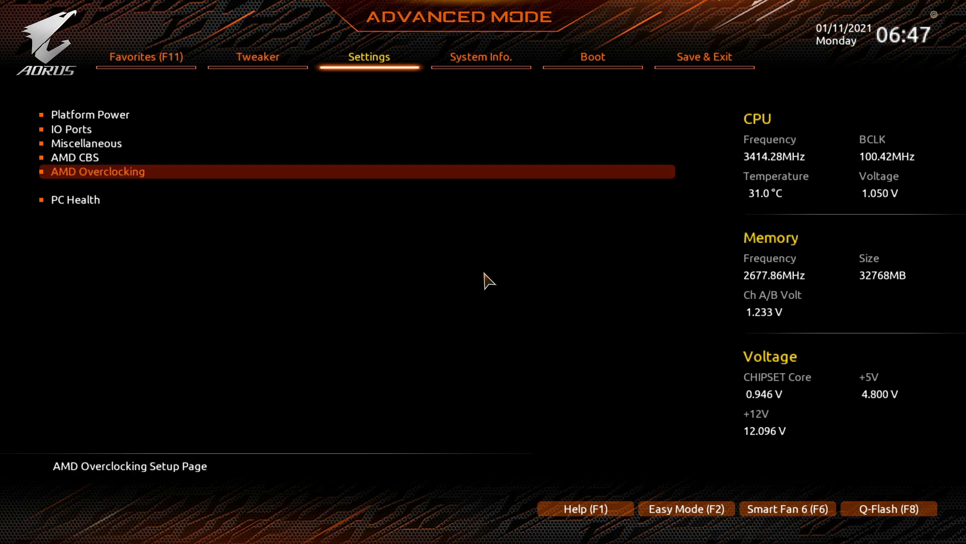
{"action": "key", "text": "Return"}
{"action": "key", "text": "Escape"}
{"action": "key", "text": "Left"}
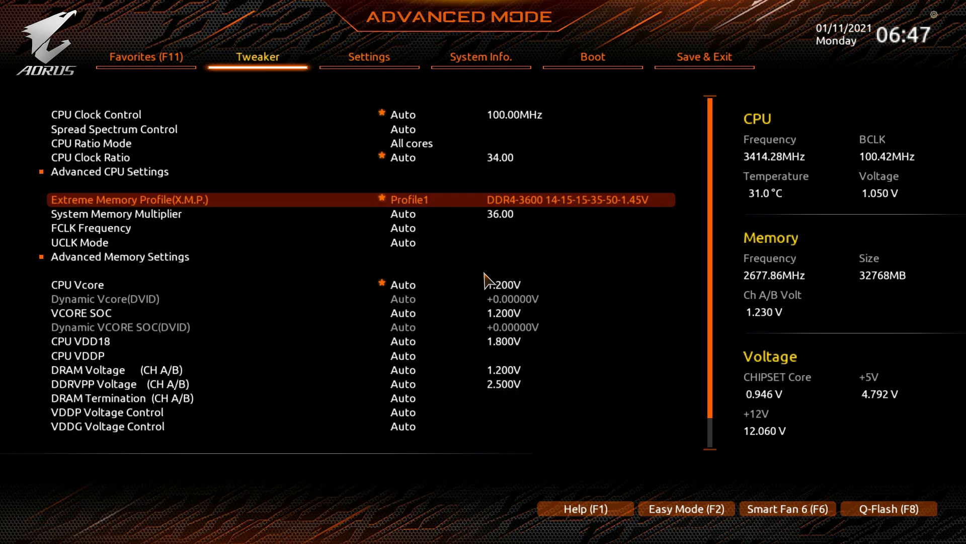
{"action": "key", "text": "F6"}
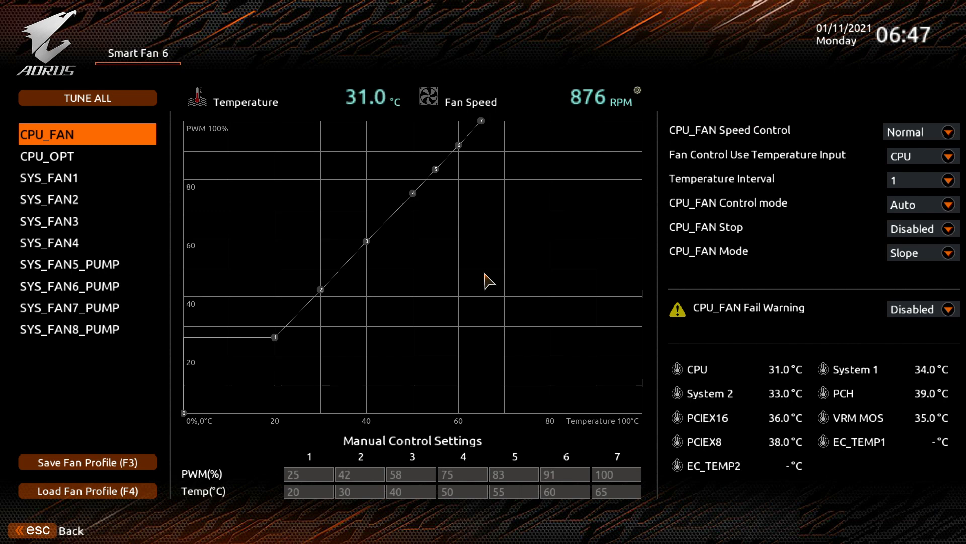
{"action": "key", "text": "Right"}
{"action": "key", "text": "Right"}
{"action": "key", "text": "Return"}
{"action": "key", "text": "Down"}
{"action": "key", "text": "Down"}
{"action": "key", "text": "Down"}
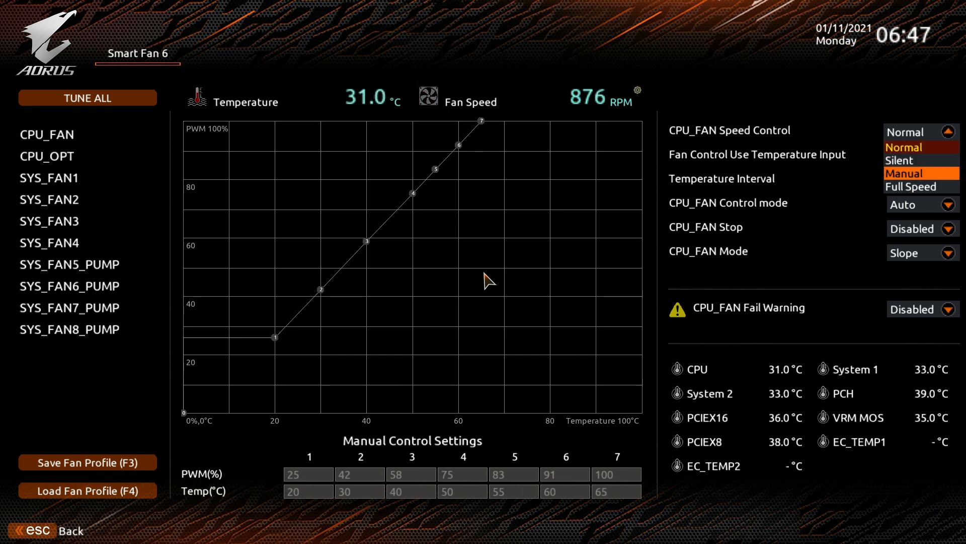
{"action": "key", "text": "Return"}
{"action": "key", "text": "Left"}
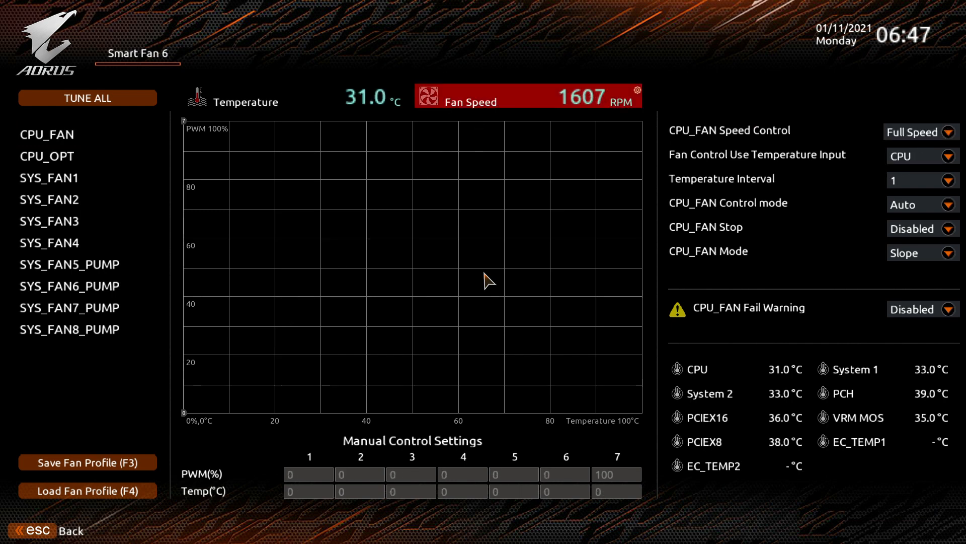
Save the BIOS changes and exit setup.
{"action": "key", "text": "Left"}
{"action": "key", "text": "Return"}
{"action": "key", "text": "Return"}
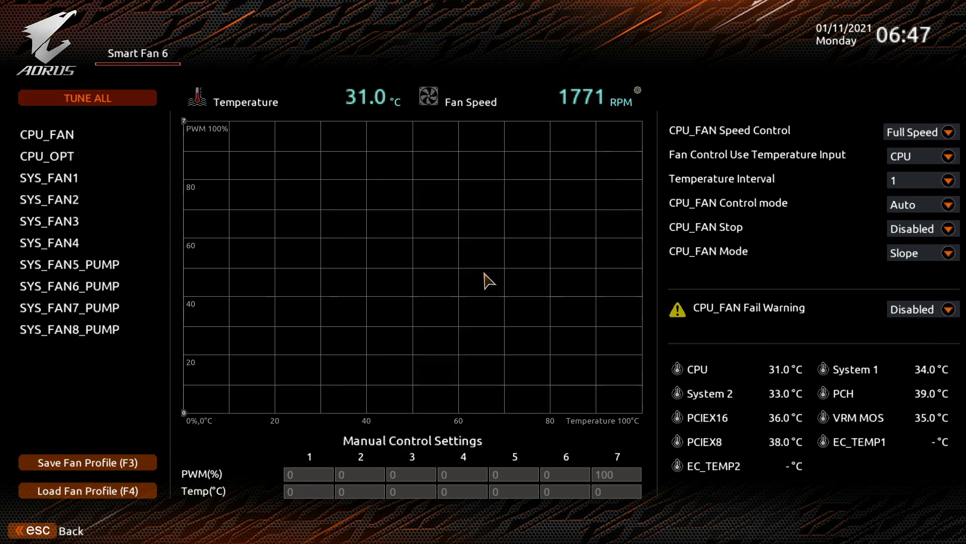
{"action": "key", "text": "Down"}
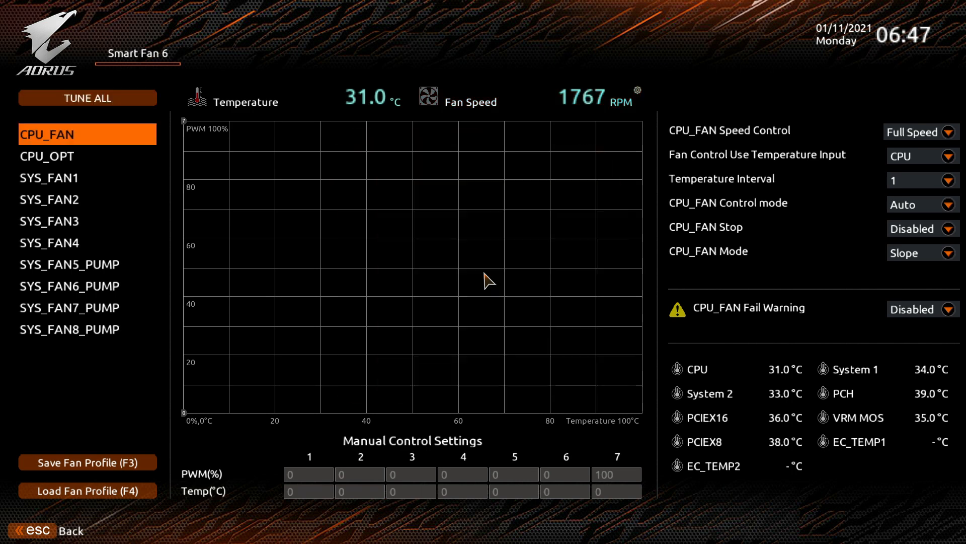
{"action": "key", "text": "F10"}
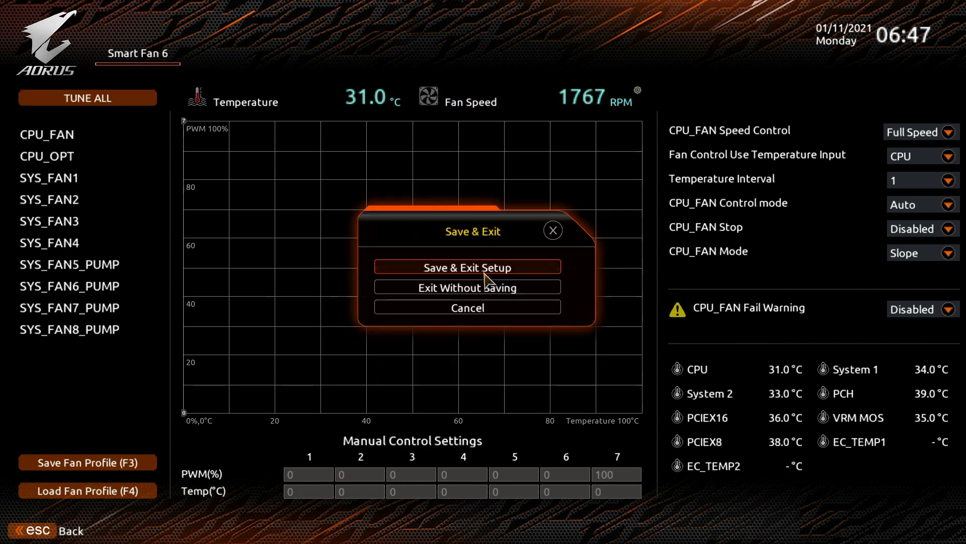
{"action": "key", "text": "Return"}
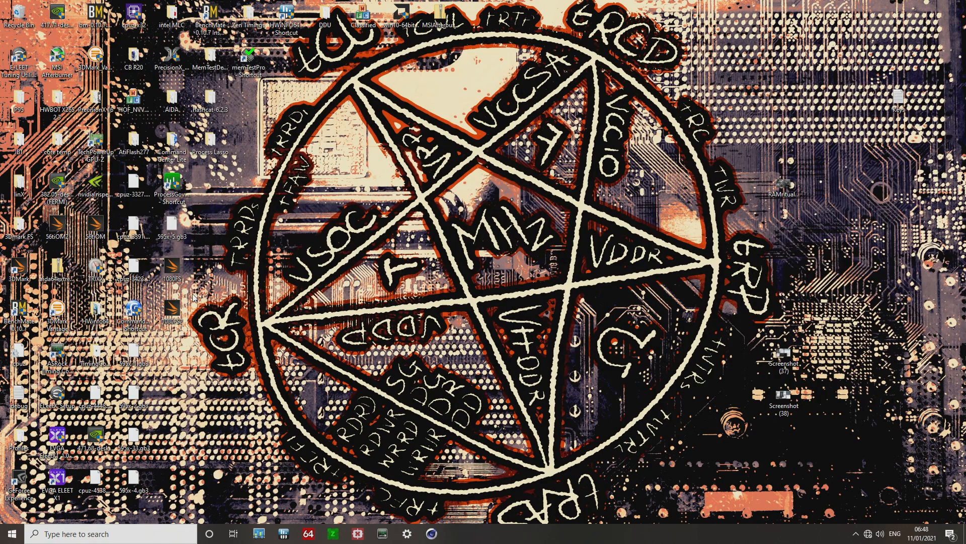
Open Cinebench R20 and the HWiNFO64 sensor status window side by side.
{"action": "left_click", "coordinate": [437, 530]}
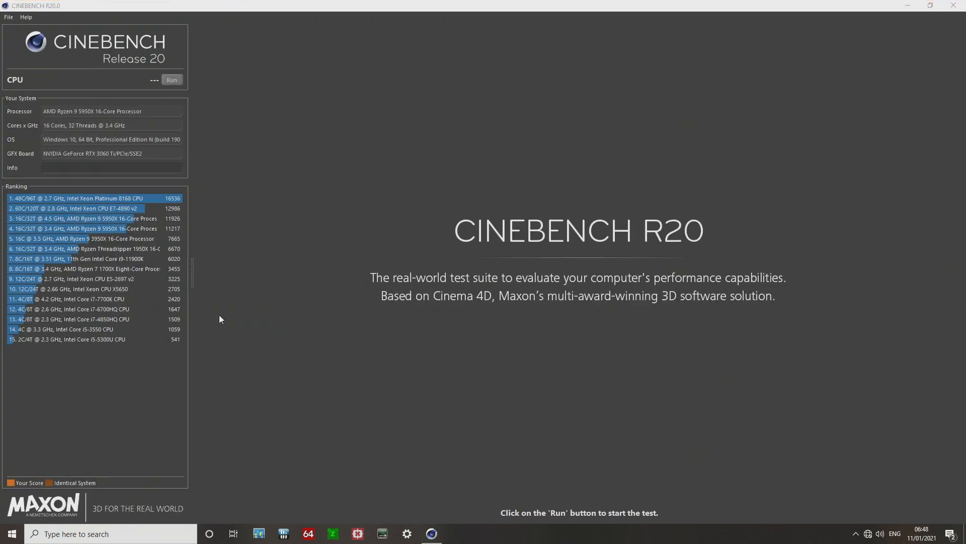
{"action": "left_click_drag", "start_coordinate": [250, 10], "coordinate": [449, 23]}
{"action": "left_click", "coordinate": [284, 535]}
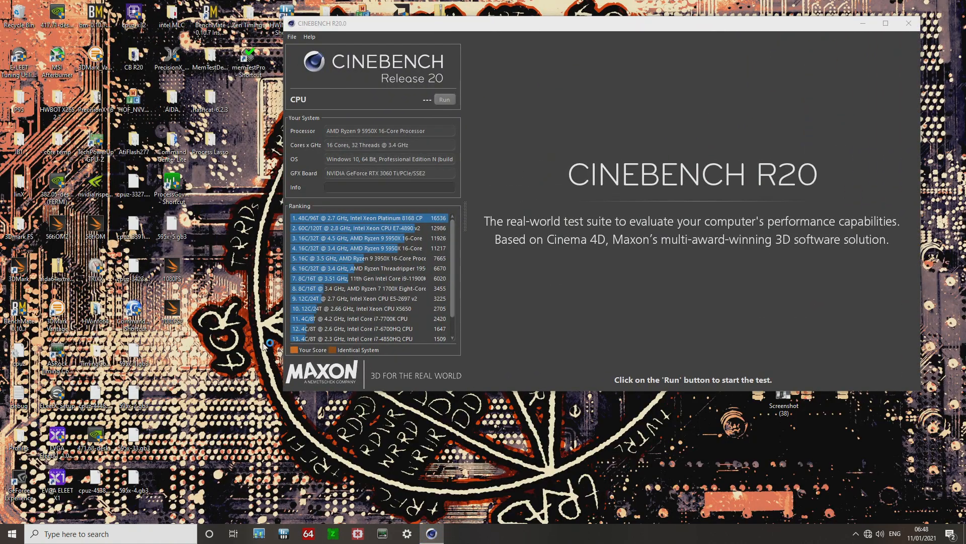
{"action": "left_click", "coordinate": [491, 295]}
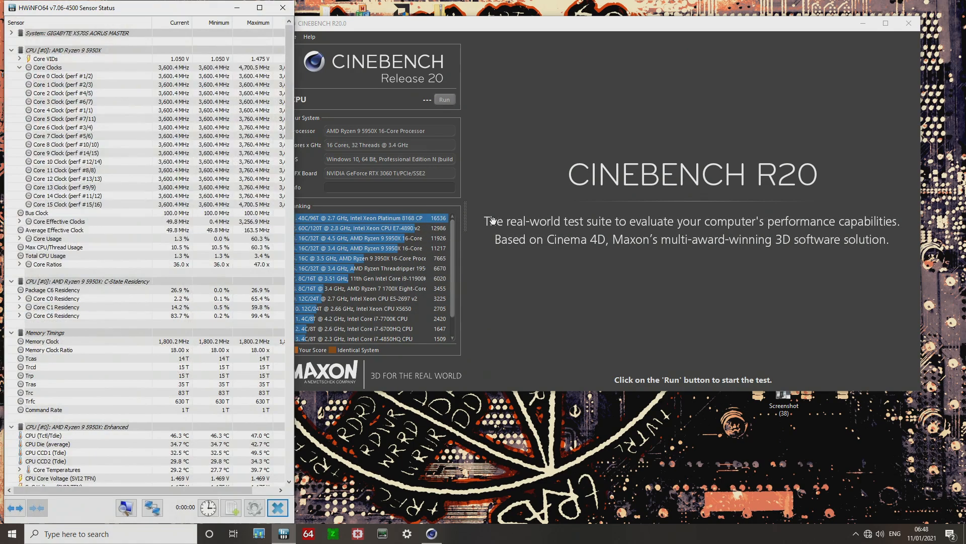
{"action": "left_click", "coordinate": [428, 20]}
{"action": "left_click_drag", "start_coordinate": [428, 23], "coordinate": [463, 14]}
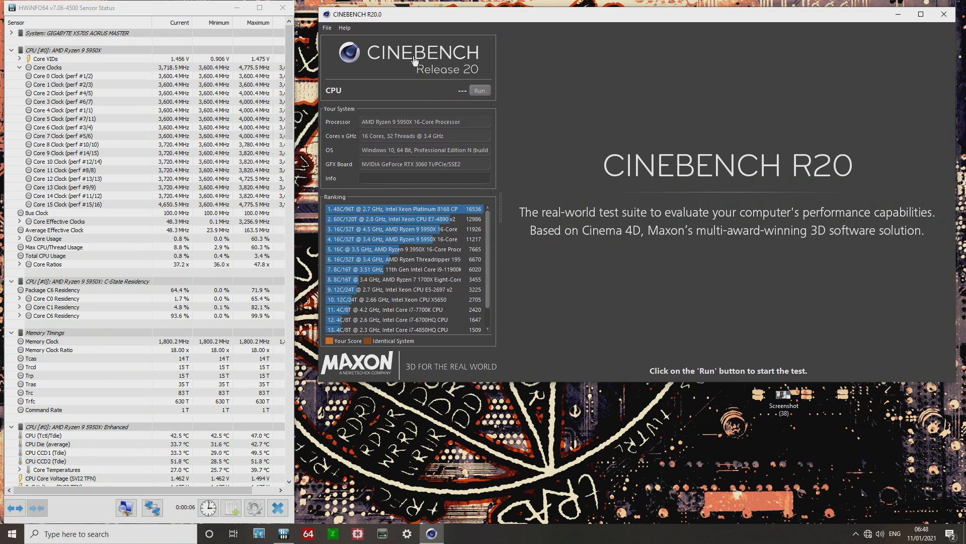
Run the Cinebench R20 CPU benchmark, then close Cinebench and HWiNFO64.
{"action": "left_click", "coordinate": [480, 90]}
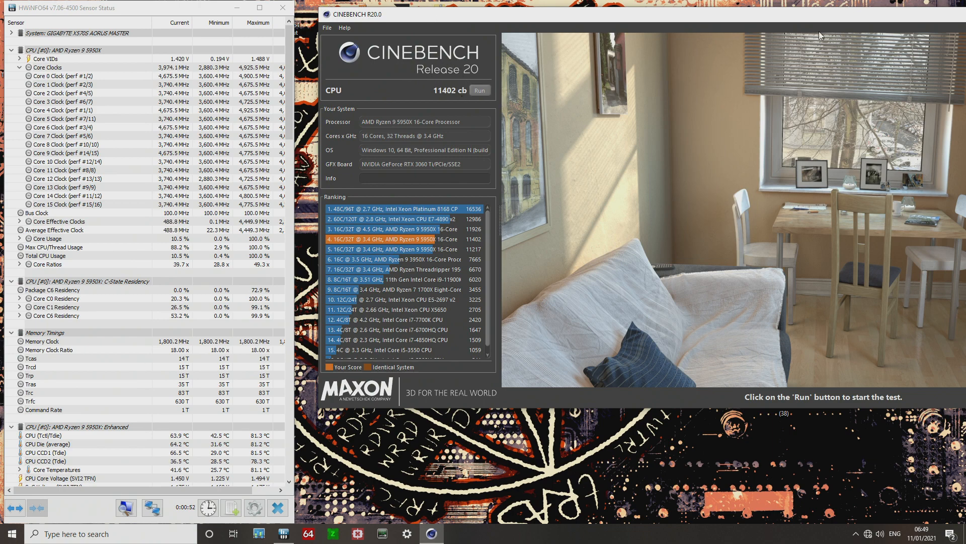
{"action": "left_click_drag", "start_coordinate": [811, 20], "coordinate": [715, 20]}
{"action": "left_click_drag", "start_coordinate": [906, 16], "coordinate": [715, 20]}
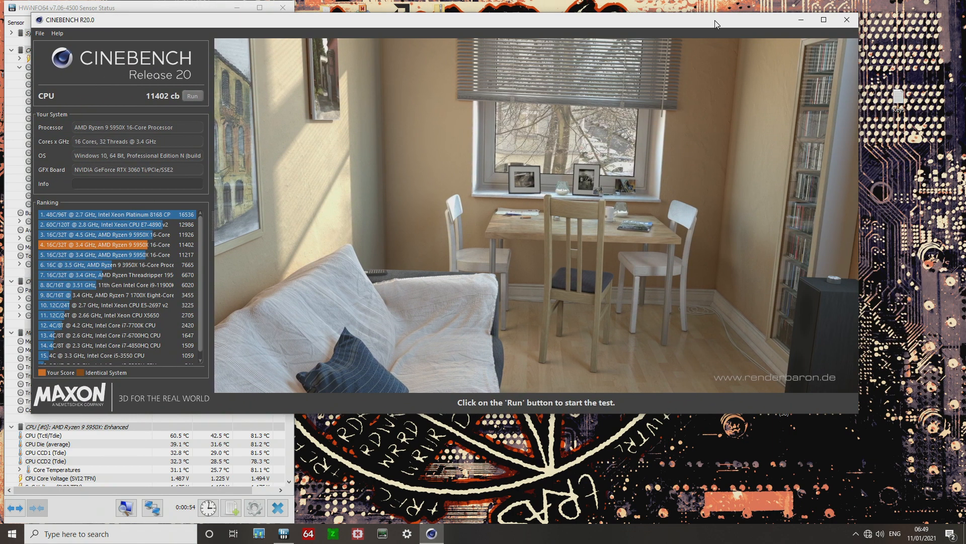
{"action": "left_click", "coordinate": [848, 20]}
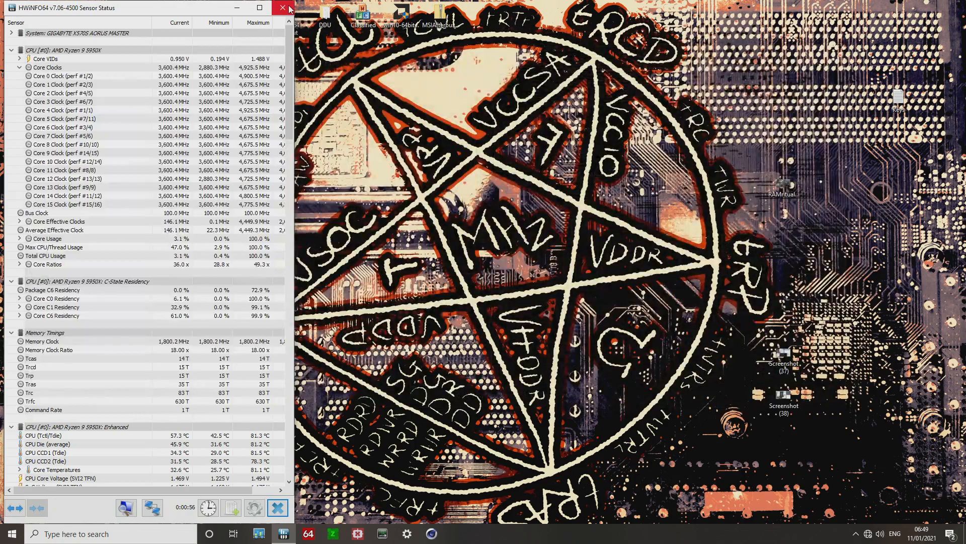
{"action": "left_click", "coordinate": [283, 8]}
Restart Windows and enter BIOS setup during boot.
{"action": "left_click", "coordinate": [12, 533]}
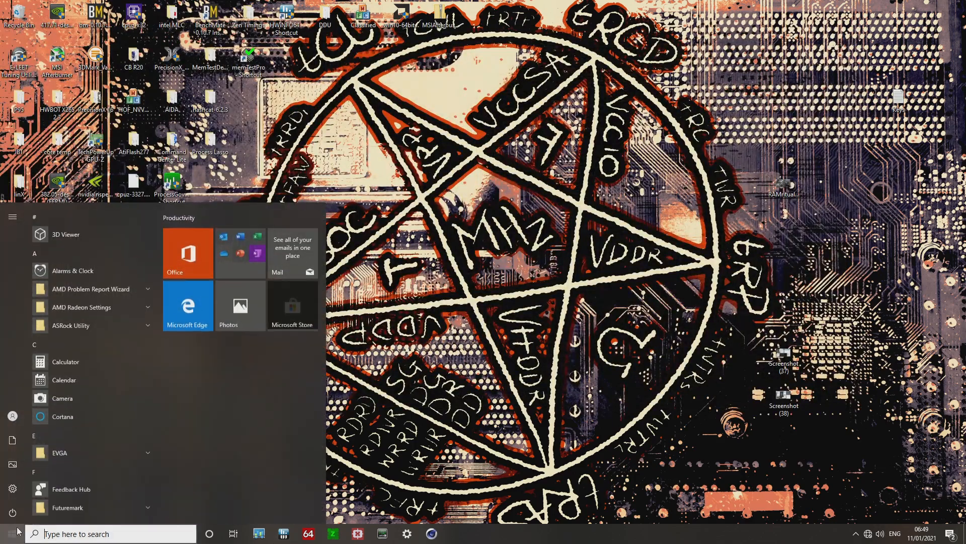
{"action": "left_click", "coordinate": [13, 512]}
{"action": "left_click", "coordinate": [36, 487]}
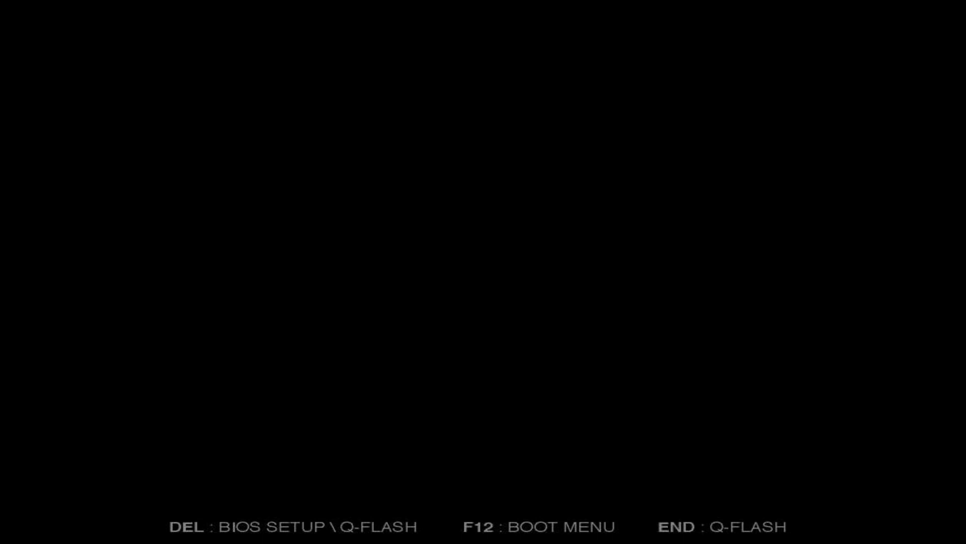
{"action": "key", "text": "Delete"}
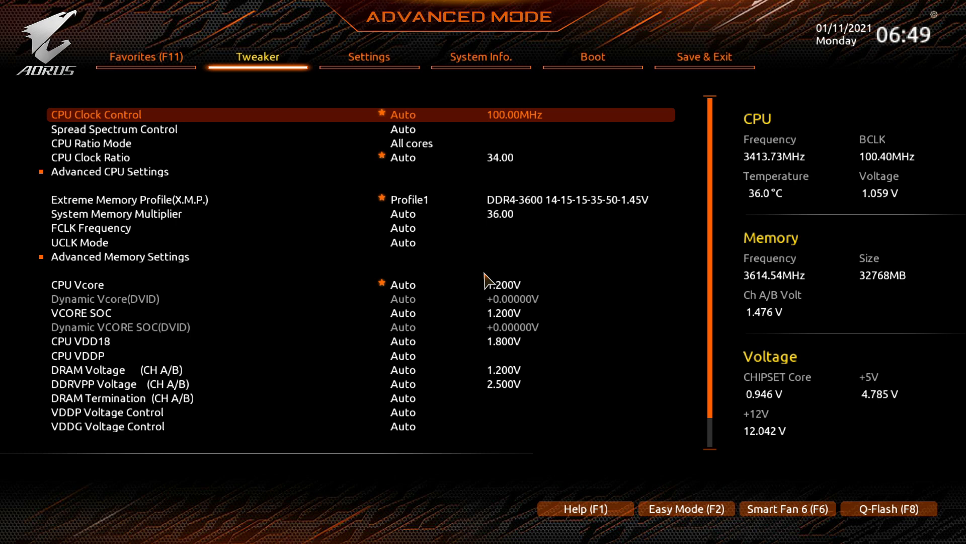
Open Advanced CPU Settings and set Active OC Tuner to Enabled.
{"action": "key", "text": "Down"}
{"action": "key", "text": "Down"}
{"action": "key", "text": "Down"}
{"action": "key", "text": "Down"}
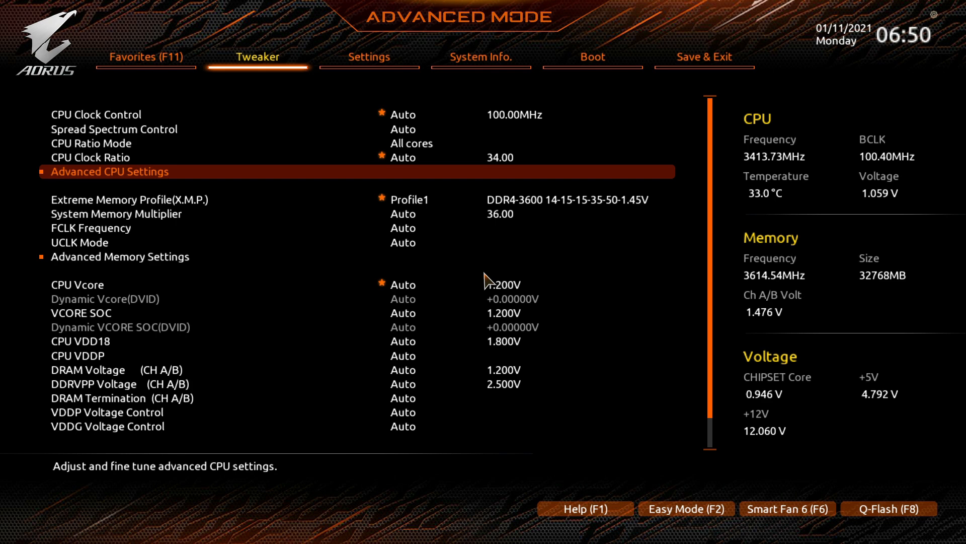
{"action": "key", "text": "Return"}
{"action": "key", "text": "Down"}
{"action": "key", "text": "Down"}
{"action": "key", "text": "Down"}
{"action": "key", "text": "Down"}
{"action": "key", "text": "Down"}
{"action": "key", "text": "Down"}
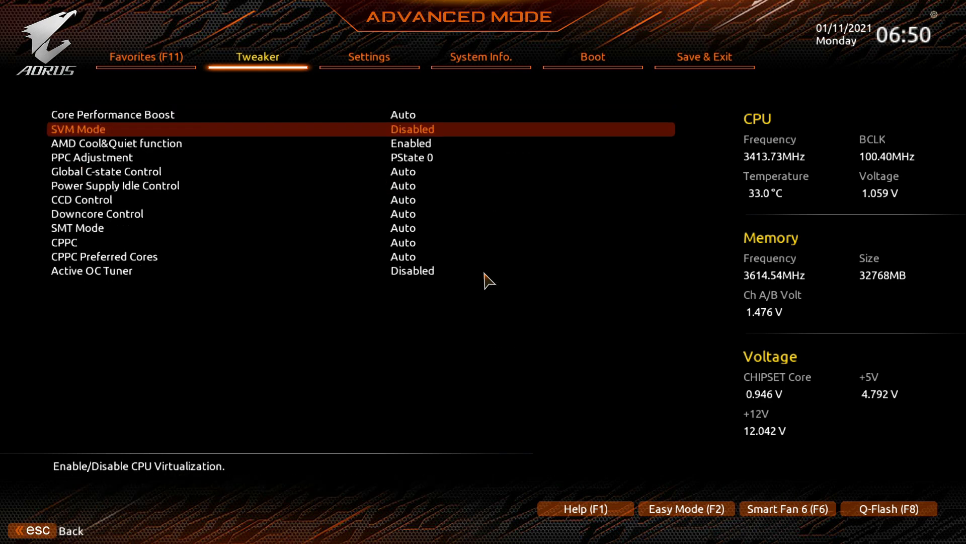
{"action": "key", "text": "Down"}
{"action": "key", "text": "Down"}
{"action": "key", "text": "Down"}
{"action": "key", "text": "Down"}
{"action": "key", "text": "Down"}
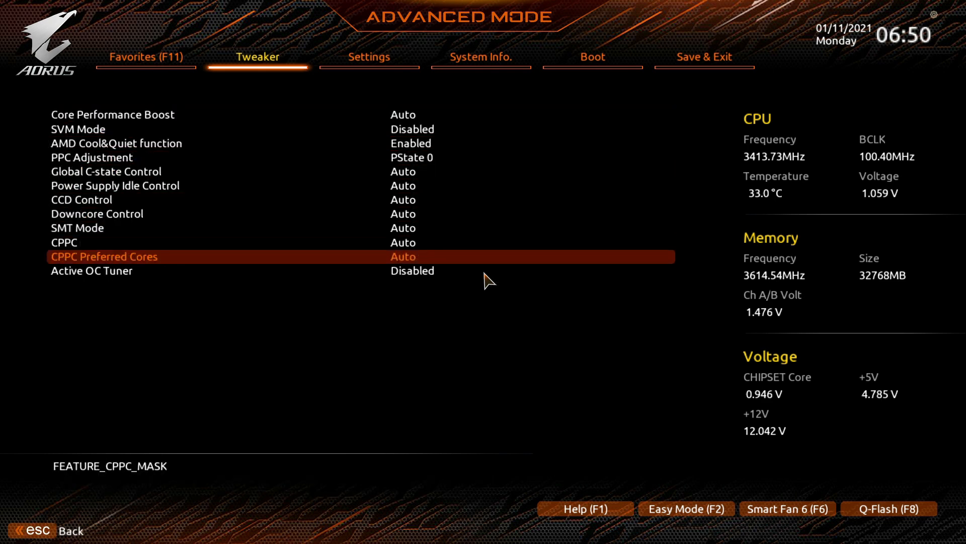
{"action": "key", "text": "Return"}
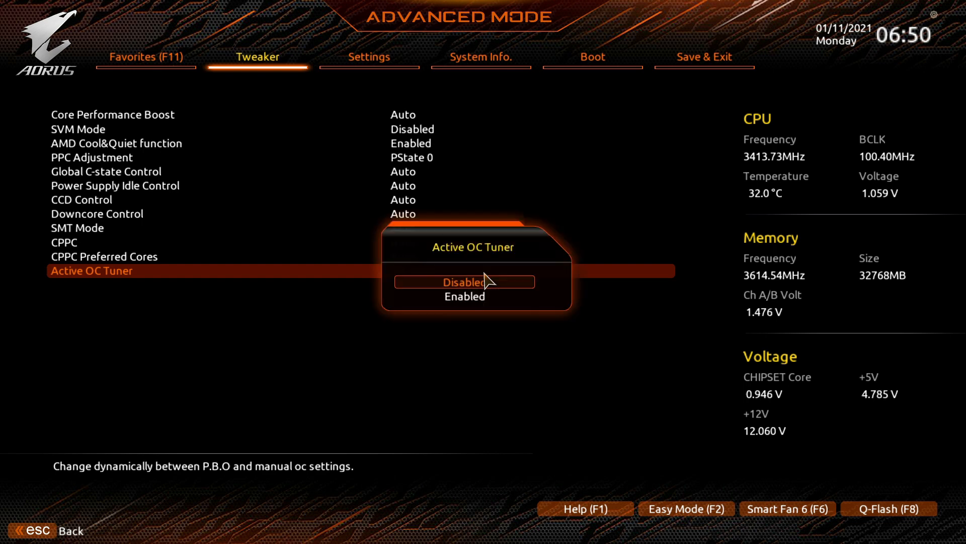
{"action": "key", "text": "Down"}
{"action": "key", "text": "Return"}
Set the CPU Temperature Limit to 95.
{"action": "key", "text": "Down"}
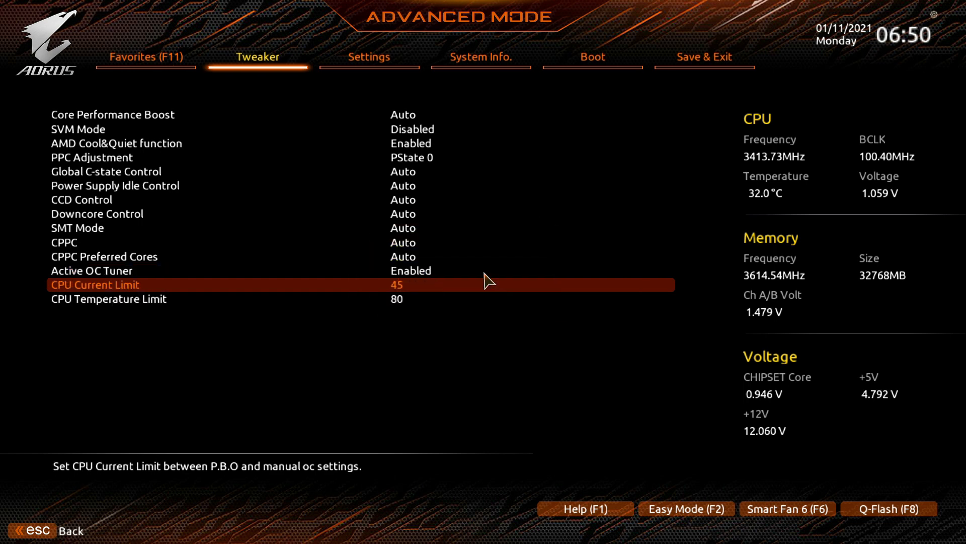
{"action": "key", "text": "Down"}
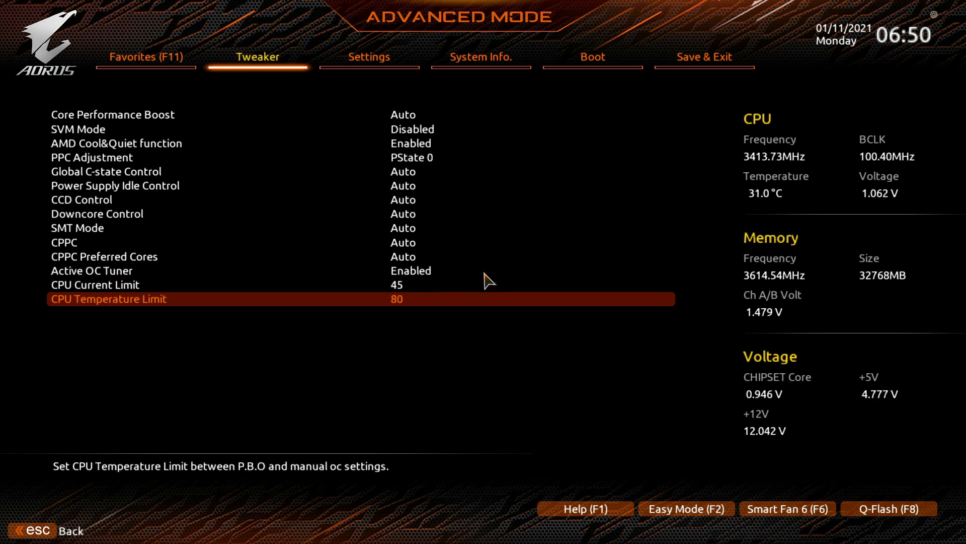
{"action": "key", "text": "Up"}
{"action": "key", "text": "Down"}
{"action": "type", "text": "95"}
{"action": "key", "text": "Up"}
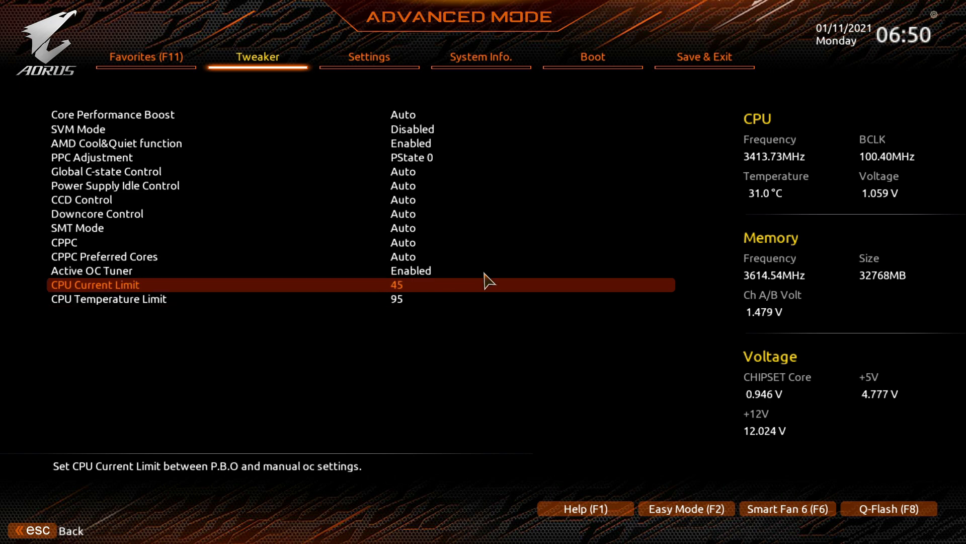
Set the CPU Current Limit to 100.
{"action": "key", "text": "Down"}
{"action": "key", "text": "Up"}
{"action": "type", "text": "100"}
{"action": "key", "text": "Down"}
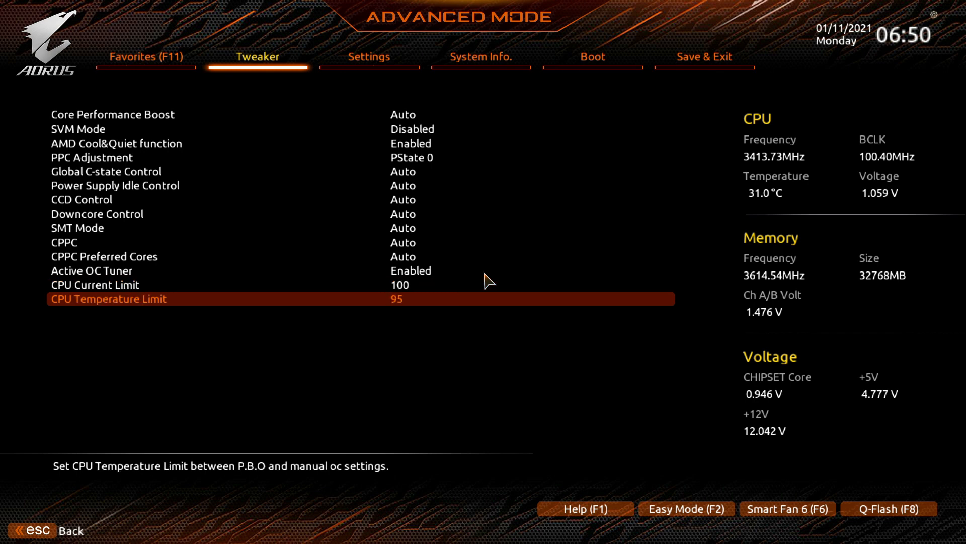
{"action": "key", "text": "Up"}
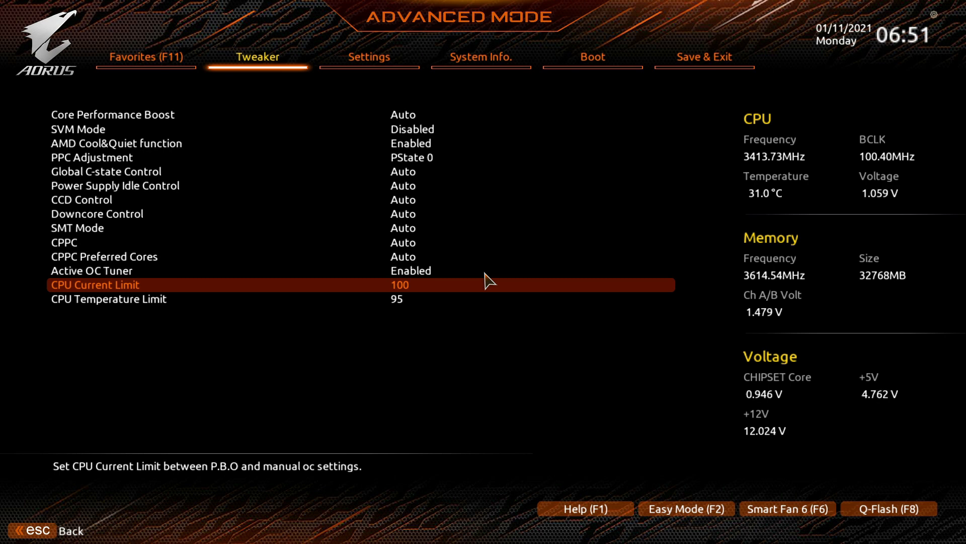
Return to the Tweaker page and set CPU Ratio Mode to Per CCX.
{"action": "key", "text": "Escape"}
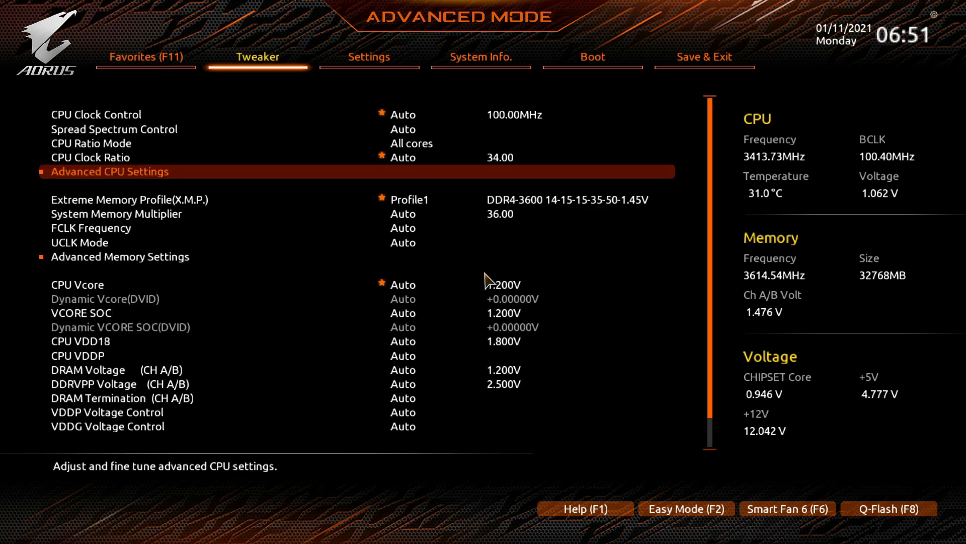
{"action": "key", "text": "Down"}
{"action": "key", "text": "Up"}
{"action": "key", "text": "Up"}
{"action": "key", "text": "Up"}
{"action": "key", "text": "Return"}
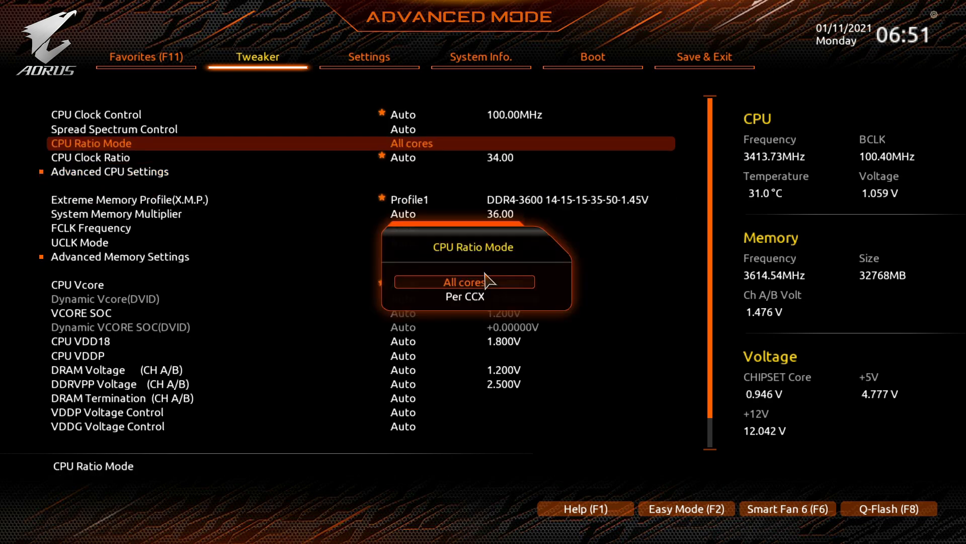
{"action": "key", "text": "Down"}
{"action": "key", "text": "Return"}
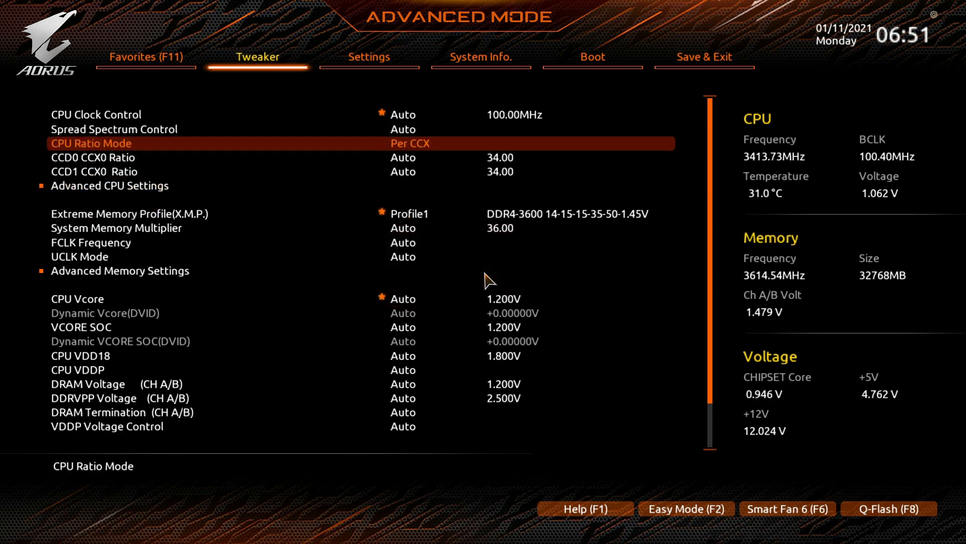
Set the CCD0 CCX0 Ratio to 46.50 and the CCD1 CCX0 Ratio to 45.50.
{"action": "key", "text": "Down"}
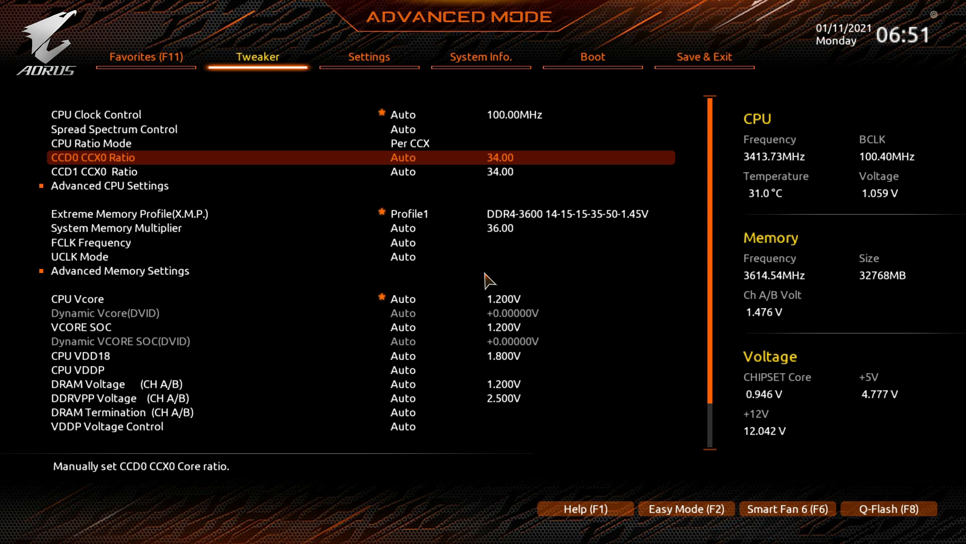
{"action": "type", "text": "46.50"}
{"action": "key", "text": "Down"}
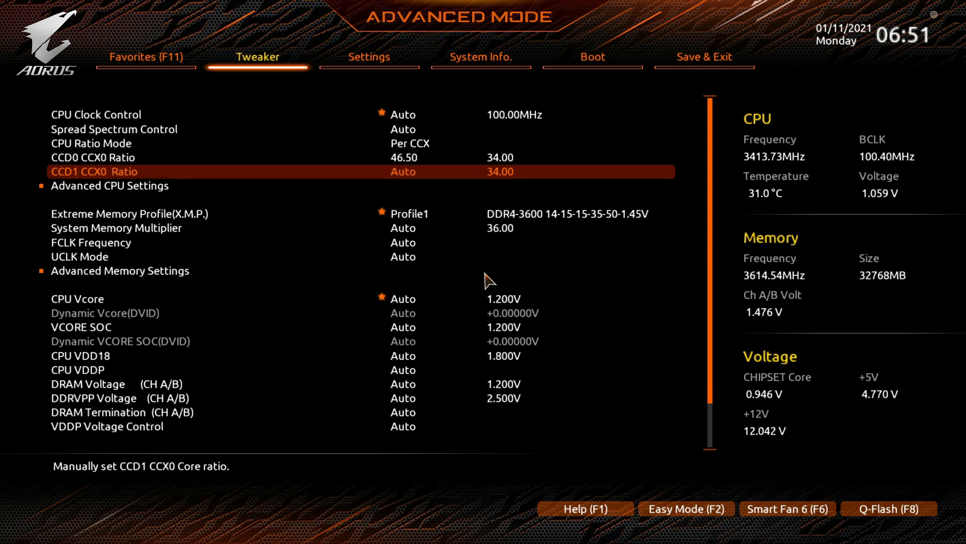
{"action": "type", "text": "45.50"}
{"action": "key", "text": "Up"}
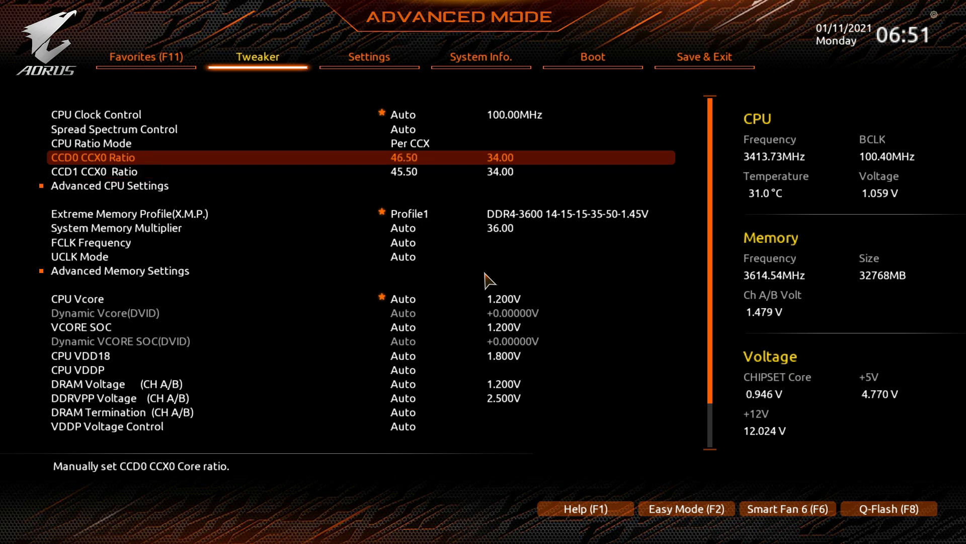
Review the Precision Boost Overdrive settings under AMD Overclocking, then go back.
{"action": "key", "text": "Right"}
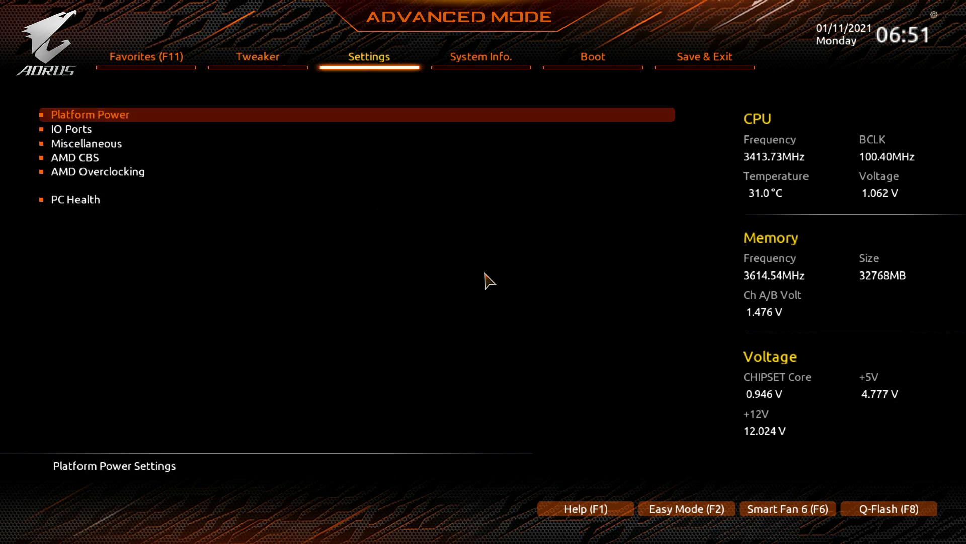
{"action": "key", "text": "Down"}
{"action": "key", "text": "Down"}
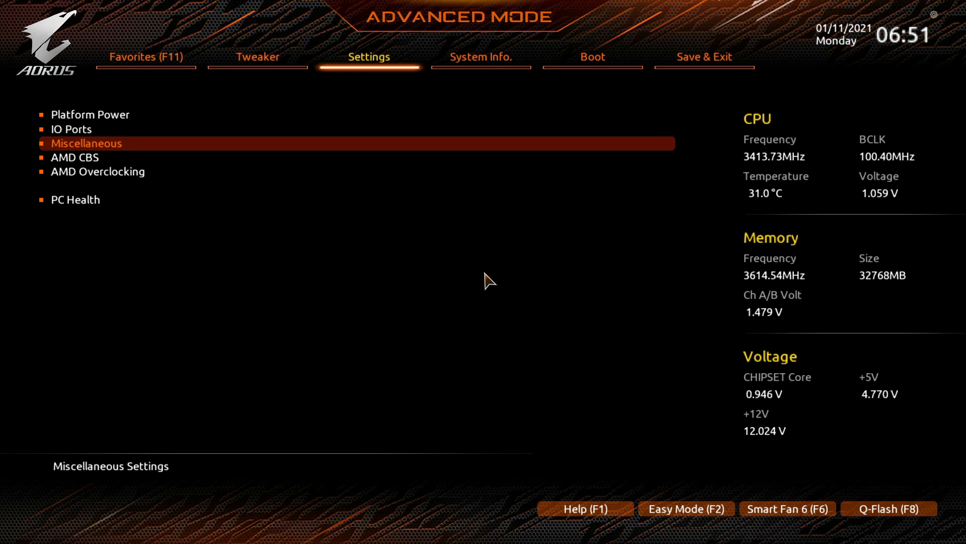
{"action": "key", "text": "Down"}
{"action": "key", "text": "Down"}
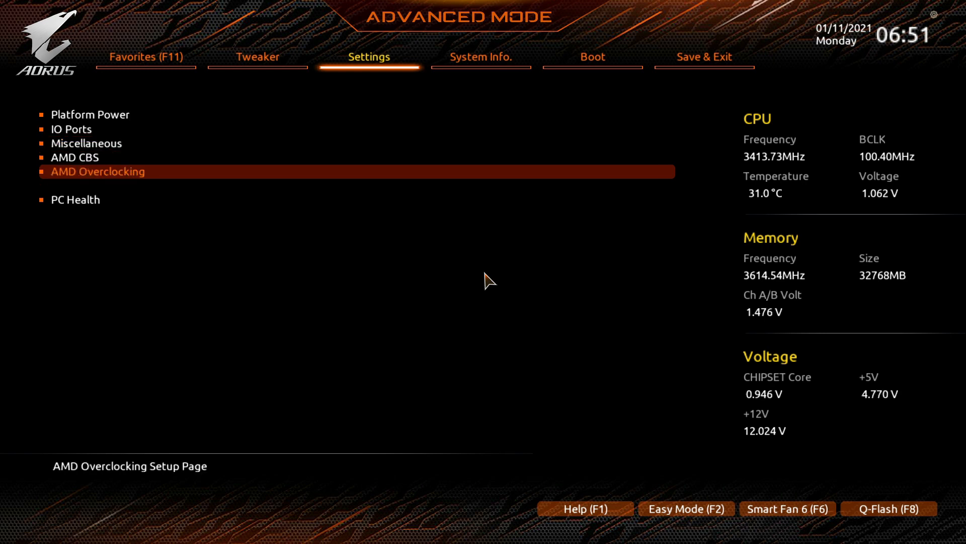
{"action": "key", "text": "Return"}
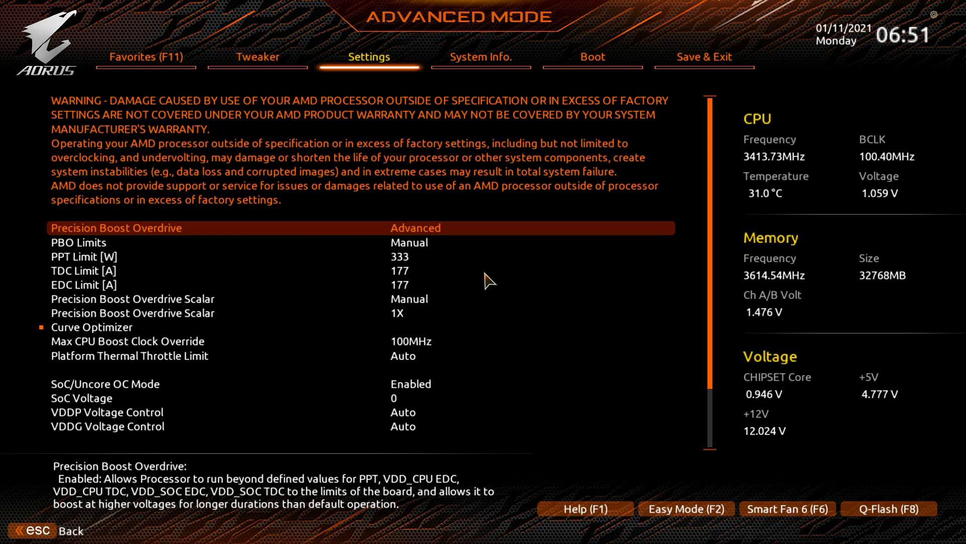
{"action": "key", "text": "Escape"}
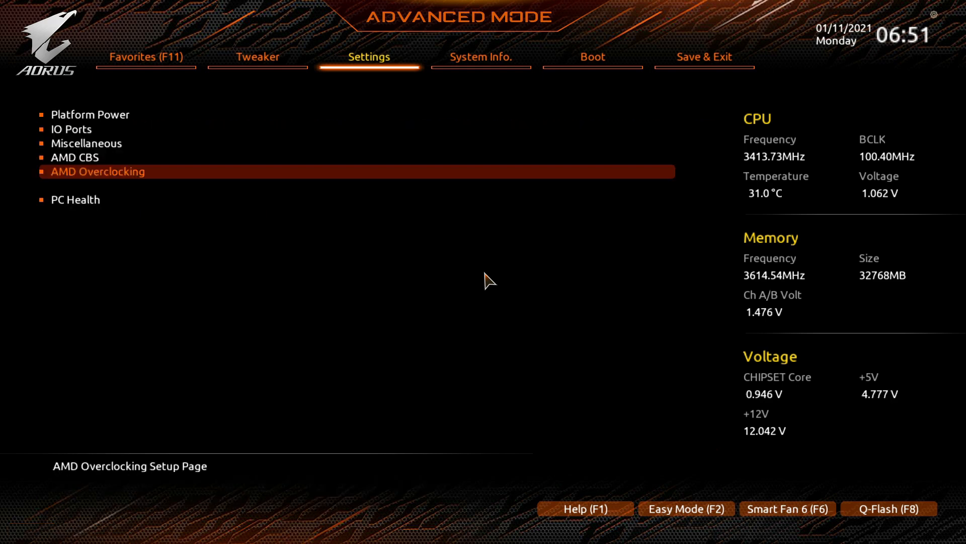
Open the AMD CBS menu and move to Custom Core Pstates.
{"action": "key", "text": "Up"}
{"action": "key", "text": "Return"}
{"action": "key", "text": "Down"}
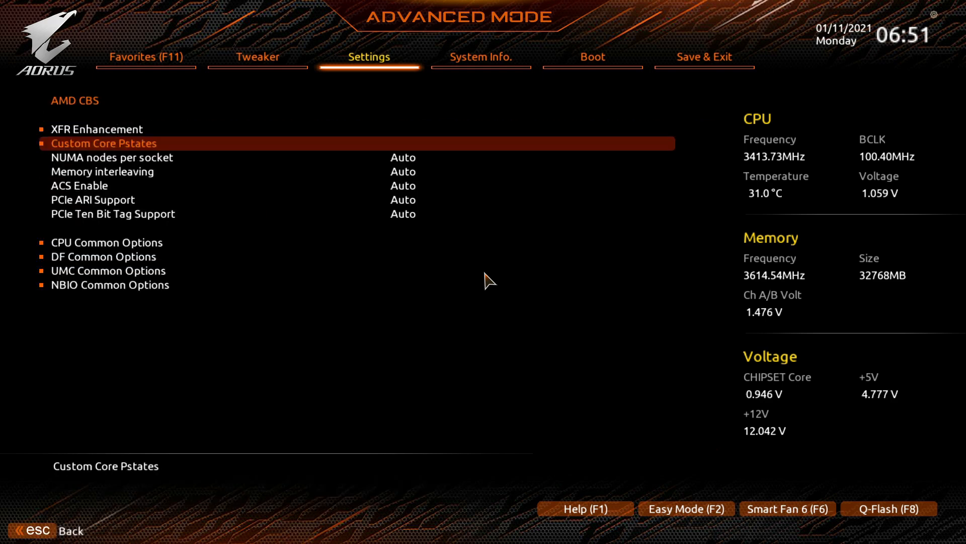
{"action": "key", "text": "Return"}
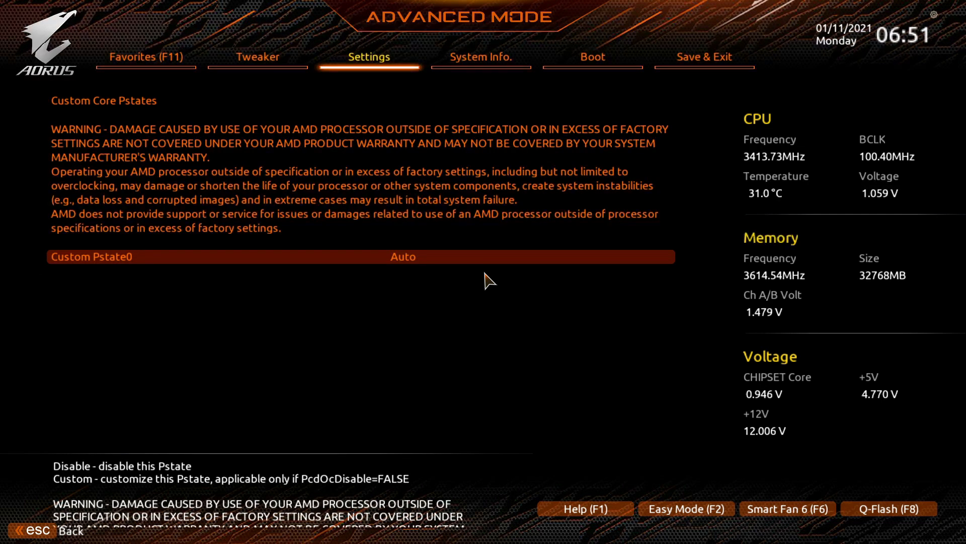
{"action": "key", "text": "Left"}
{"action": "key", "text": "Down"}
{"action": "key", "text": "Down"}
{"action": "key", "text": "Down"}
{"action": "key", "text": "Down"}
{"action": "key", "text": "Down"}
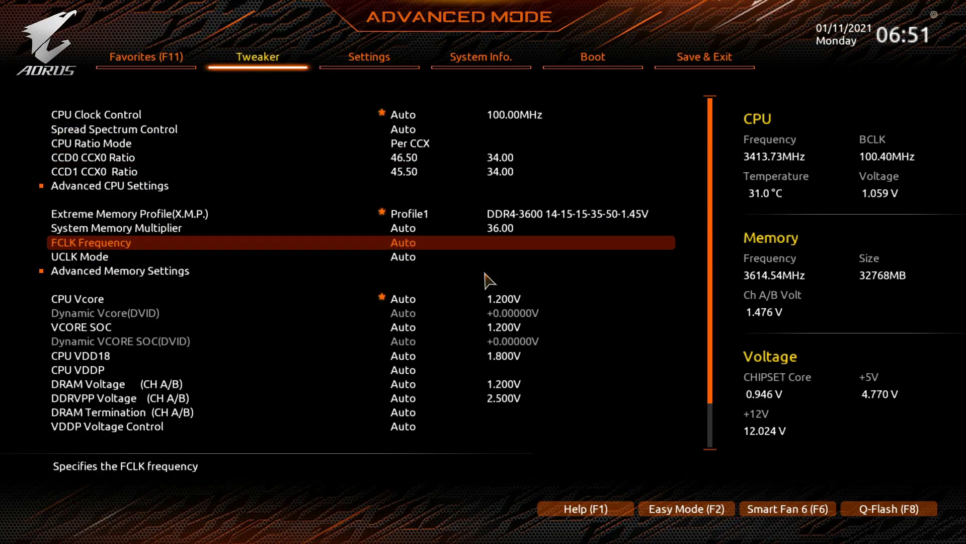
{"action": "key", "text": "Down"}
{"action": "key", "text": "Down"}
{"action": "key", "text": "Down"}
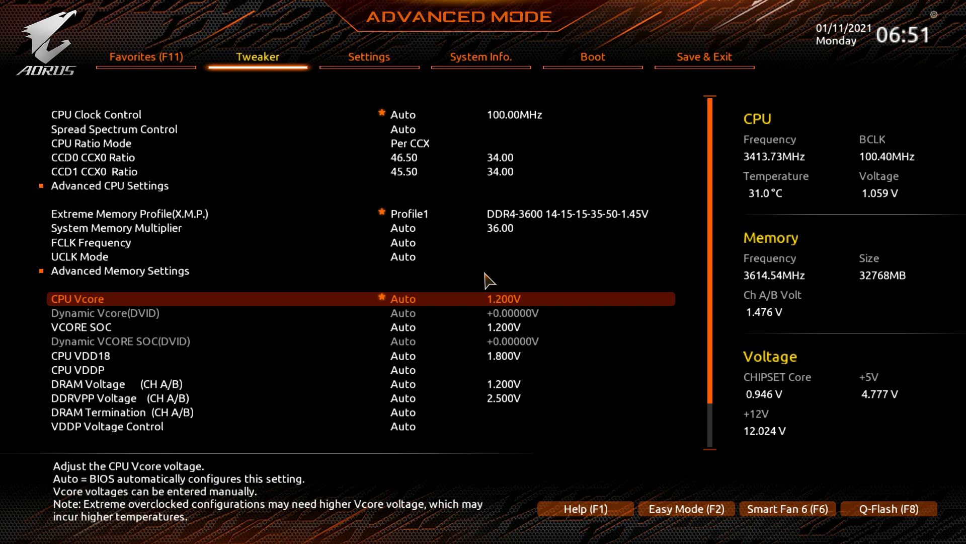
{"action": "key", "text": "Right"}
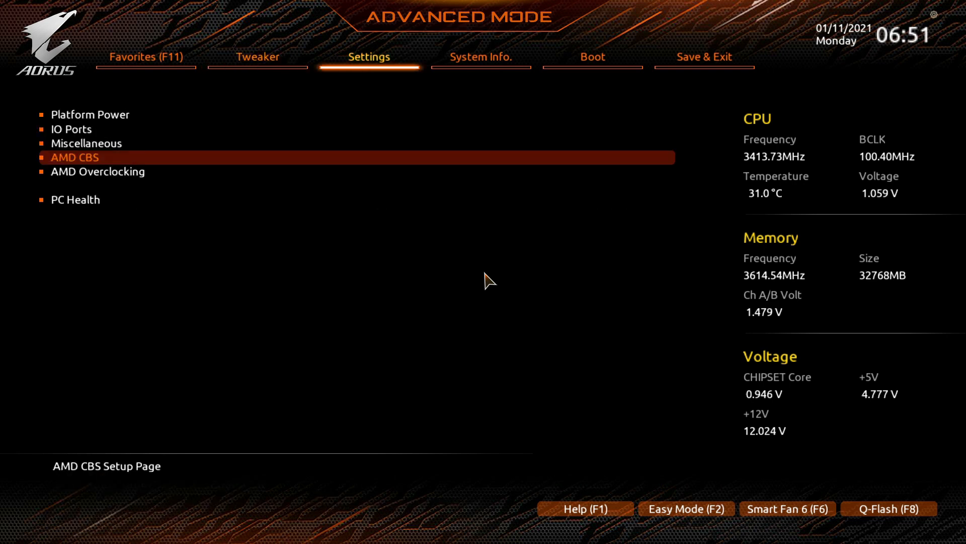
{"action": "key", "text": "Left"}
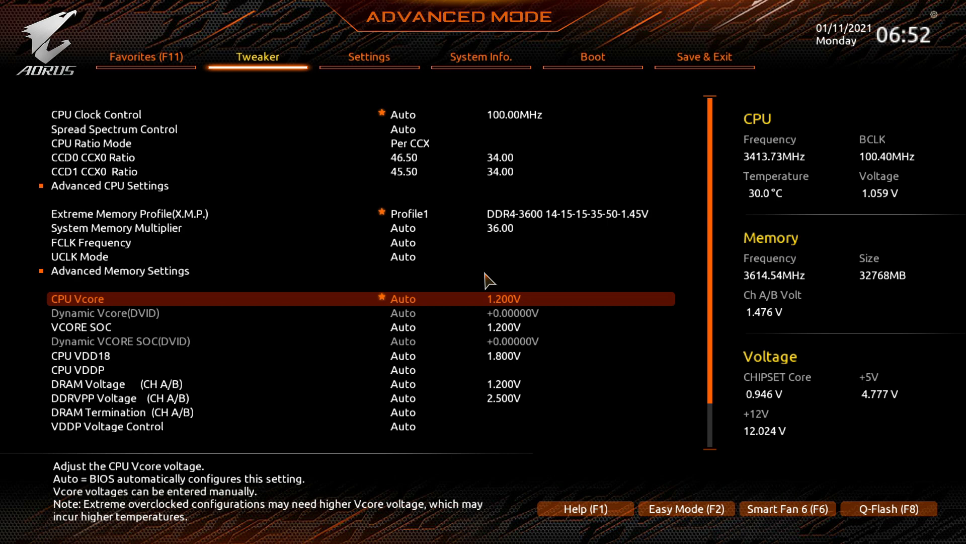
Open Custom Core Pstates under AMD CBS and set Custom Pstate0 to Custom.
{"action": "key", "text": "Right"}
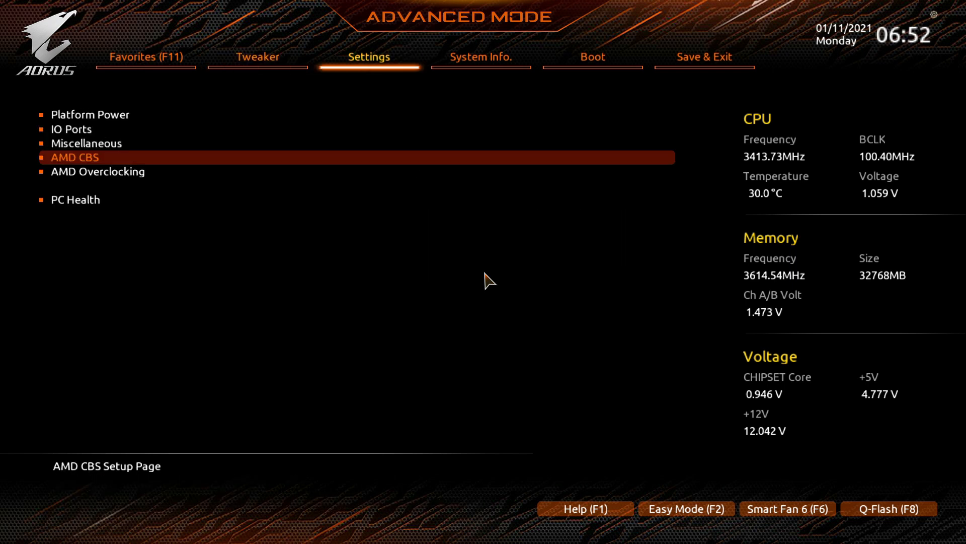
{"action": "key", "text": "Return"}
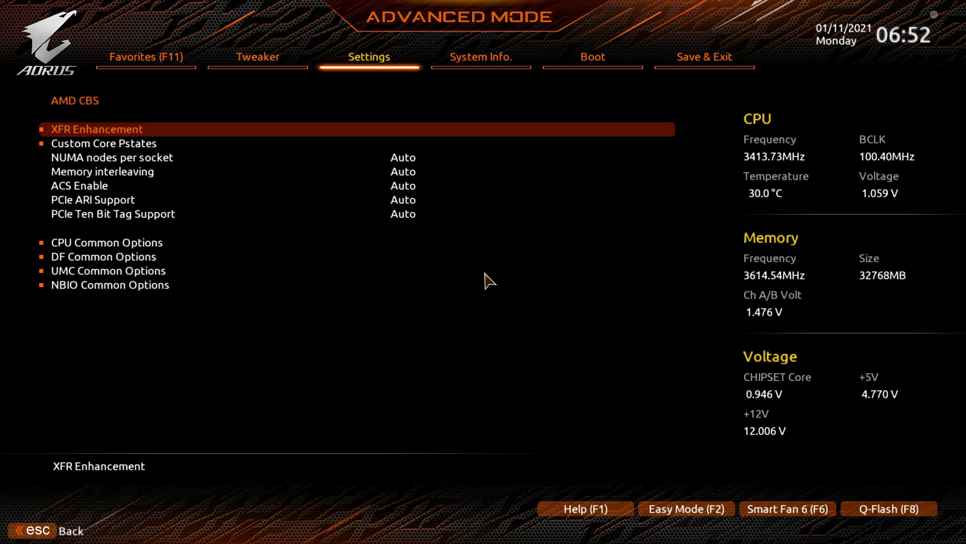
{"action": "key", "text": "Down"}
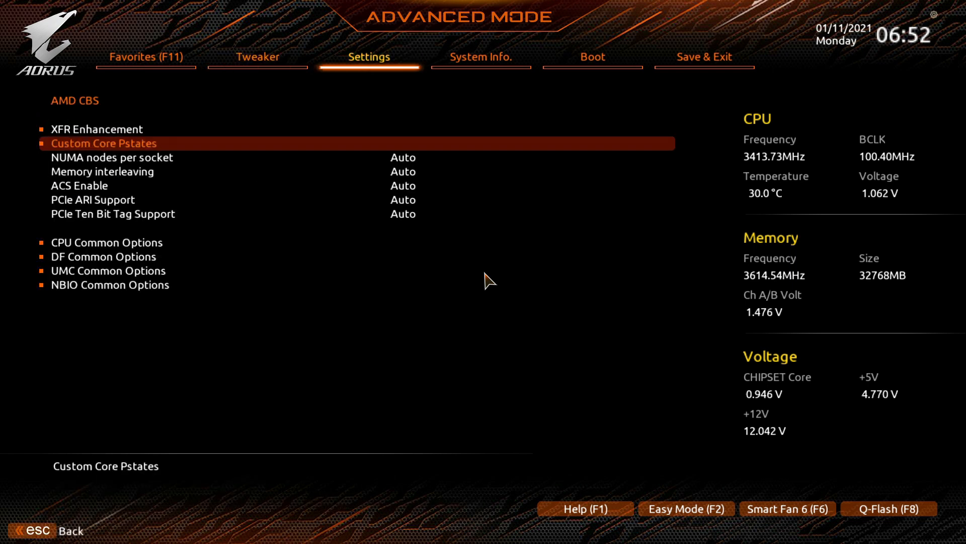
{"action": "key", "text": "Escape"}
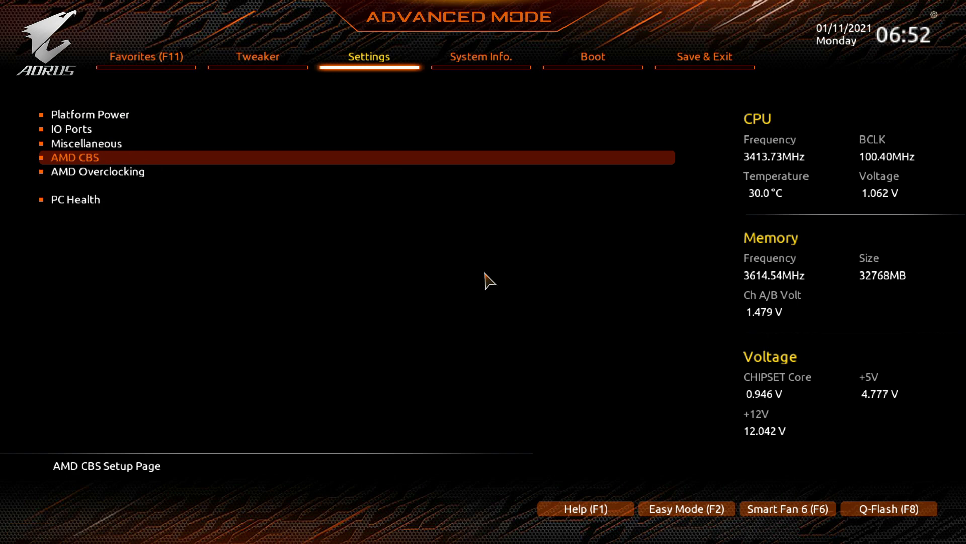
{"action": "key", "text": "Return"}
{"action": "key", "text": "Down"}
{"action": "key", "text": "Up"}
{"action": "key", "text": "Down"}
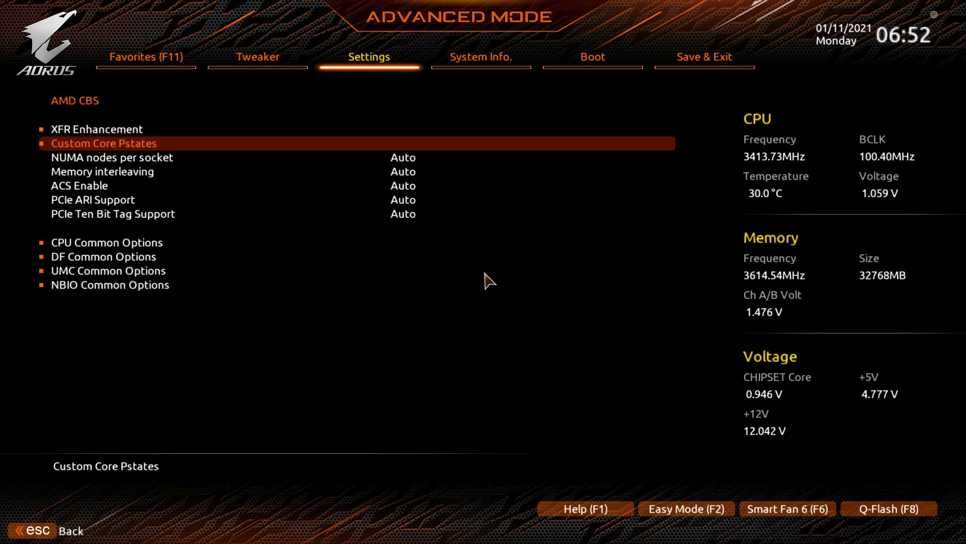
{"action": "key", "text": "Return"}
{"action": "key", "text": "Return"}
{"action": "key", "text": "Up"}
{"action": "key", "text": "Return"}
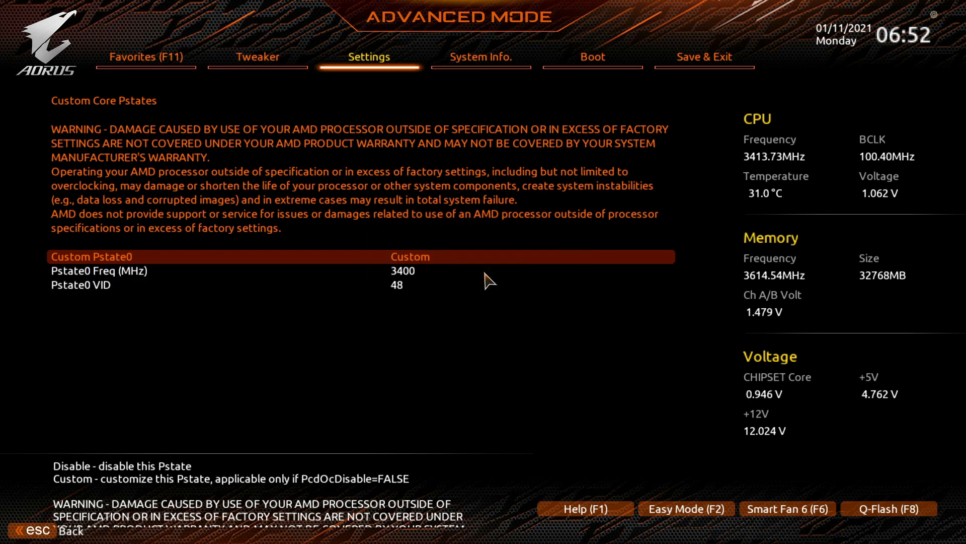
Set the Pstate0 VID to 18.
{"action": "key", "text": "Down"}
{"action": "key", "text": "Down"}
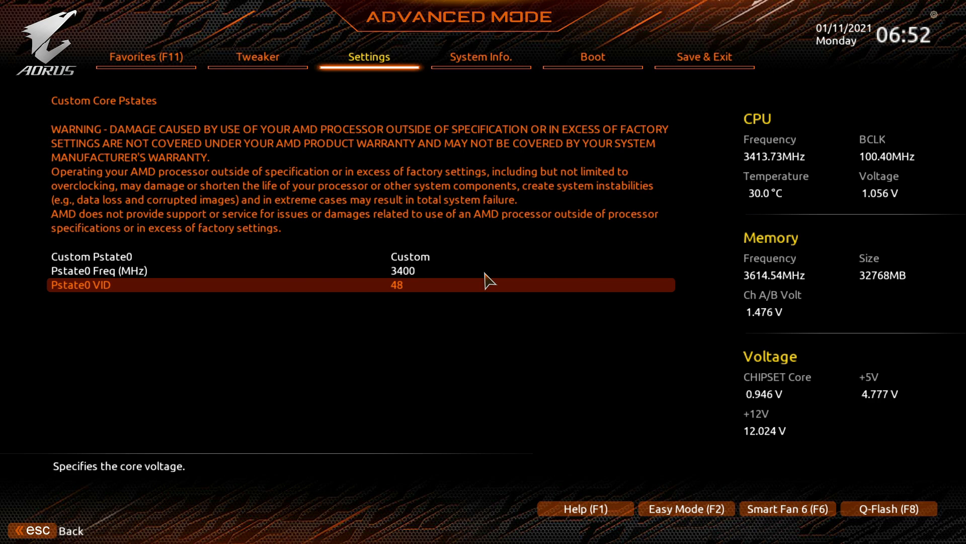
{"action": "type", "text": "19"}
{"action": "key", "text": "Up"}
{"action": "key", "text": "Down"}
{"action": "key", "text": "BackSpace"}
{"action": "key", "text": "Up"}
{"action": "key", "text": "Down"}
{"action": "key", "text": "plus"}
{"action": "key", "text": "plus"}
{"action": "key", "text": "Up"}
{"action": "key", "text": "Up"}
{"action": "key", "text": "Down"}
{"action": "key", "text": "Down"}
{"action": "type", "text": "1412"}
{"action": "key", "text": "Up"}
{"action": "key", "text": "Up"}
{"action": "key", "text": "Down"}
{"action": "key", "text": "Down"}
{"action": "key", "text": "BackSpace"}
{"action": "type", "text": "9"}
{"action": "key", "text": "Up"}
{"action": "key", "text": "F10"}
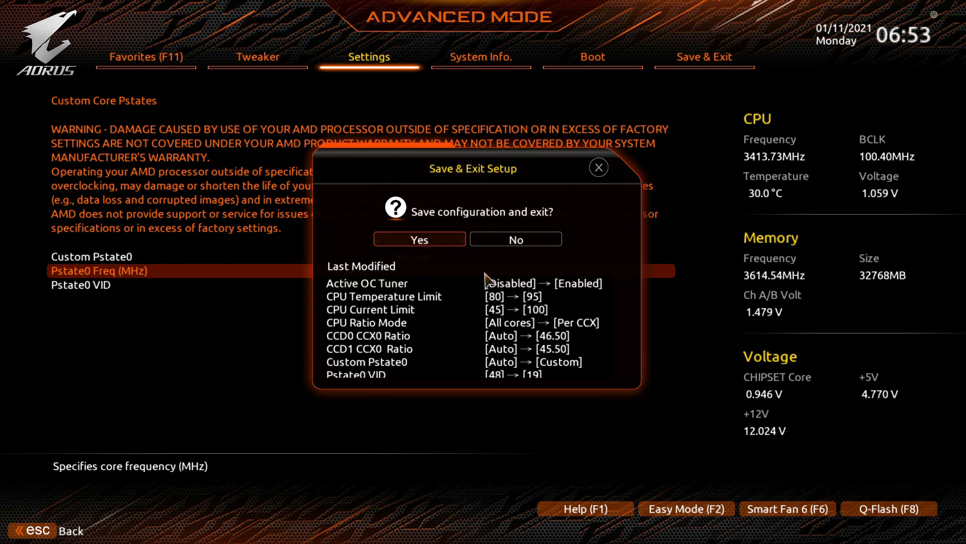
{"action": "key", "text": "Escape"}
{"action": "key", "text": "Down"}
{"action": "key", "text": "BackSpace"}
{"action": "type", "text": "8"}
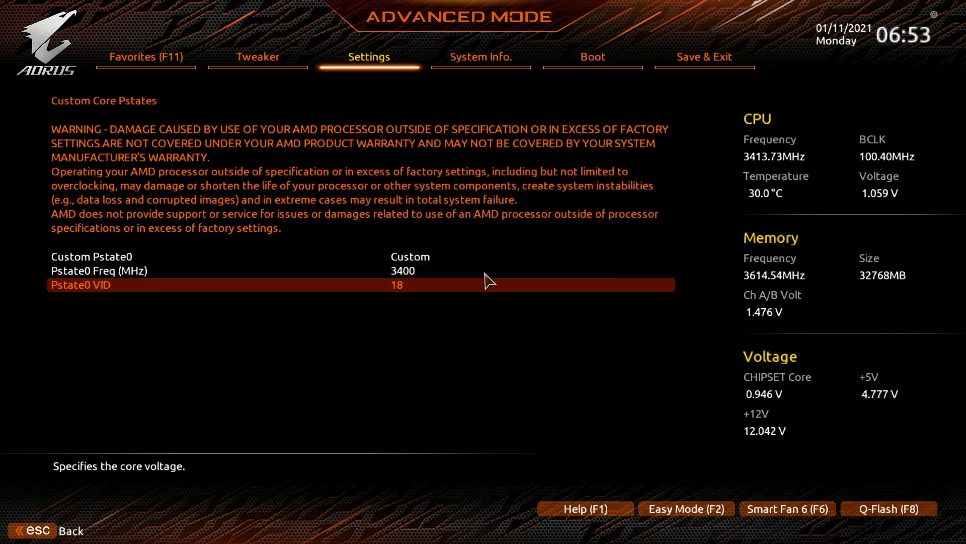
Save the configuration and exit the BIOS.
{"action": "key", "text": "F10"}
{"action": "key", "text": "Return"}
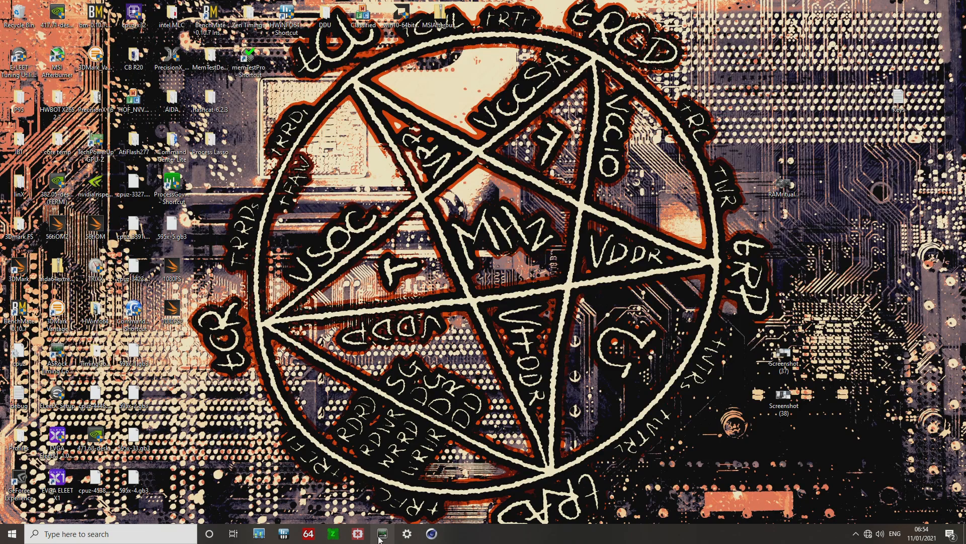
Open Cinebench R20 and restore its window, positioning it beside the HWiNFO sensor window.
{"action": "left_click", "coordinate": [288, 537]}
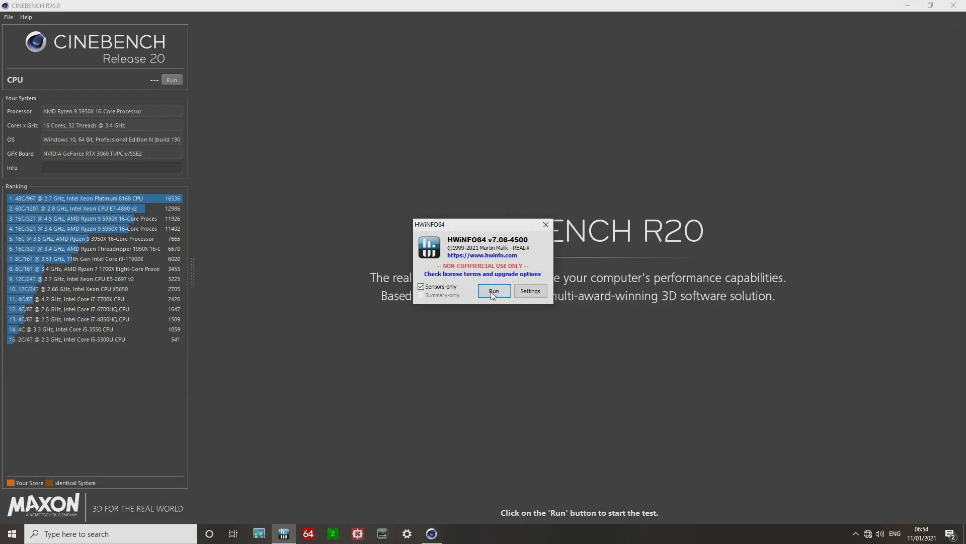
{"action": "left_click", "coordinate": [493, 292]}
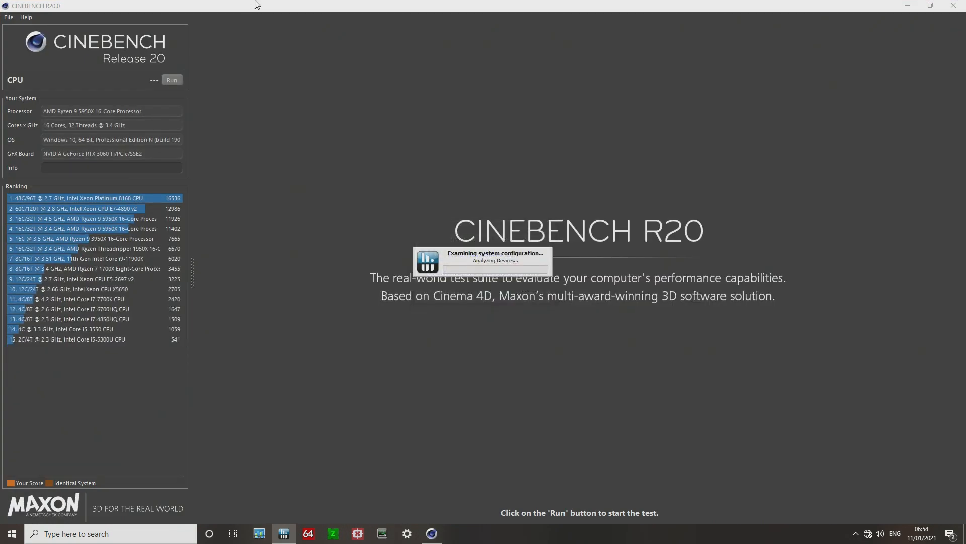
{"action": "double_click", "coordinate": [257, 5]}
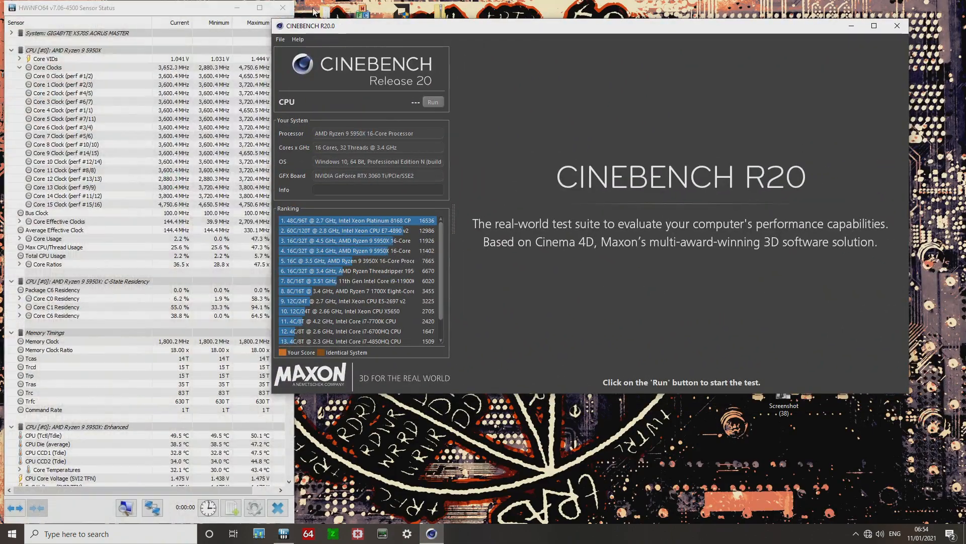
{"action": "left_click_drag", "start_coordinate": [322, 26], "coordinate": [383, 33]}
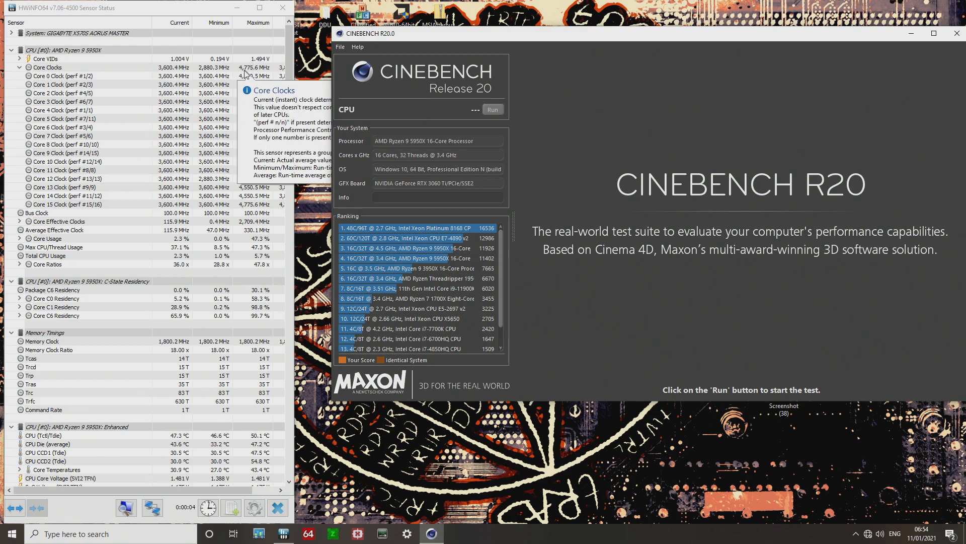
{"action": "left_click", "coordinate": [441, 36]}
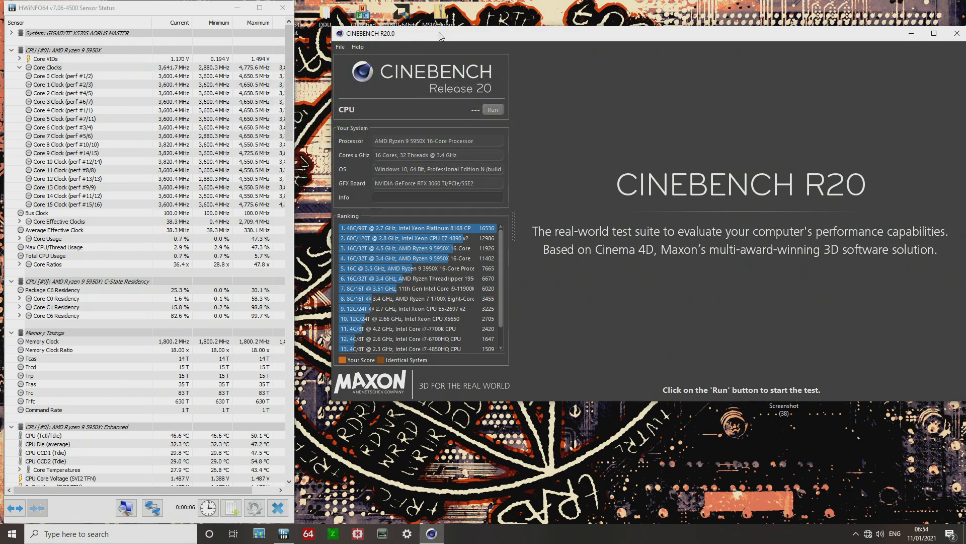
{"action": "left_click_drag", "start_coordinate": [454, 38], "coordinate": [470, 100]}
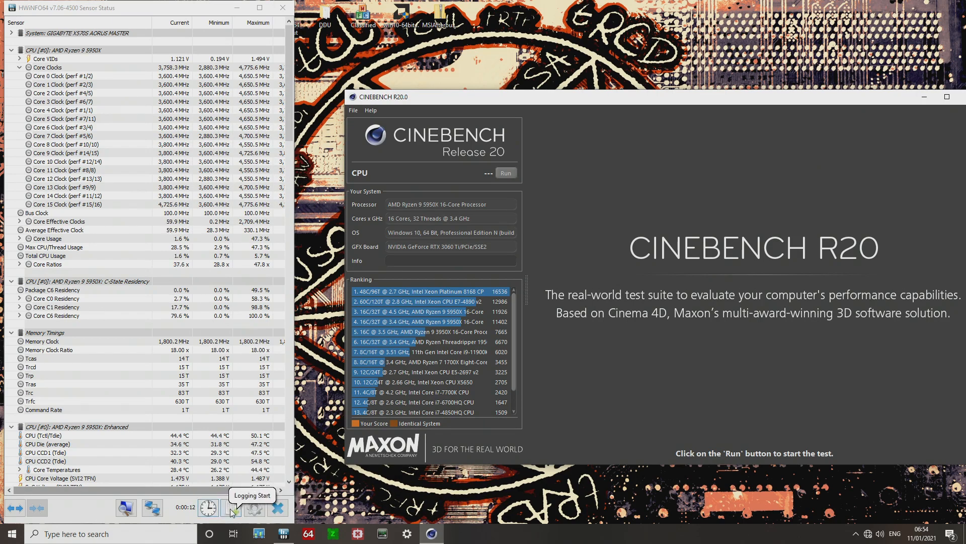
{"action": "left_click", "coordinate": [254, 508]}
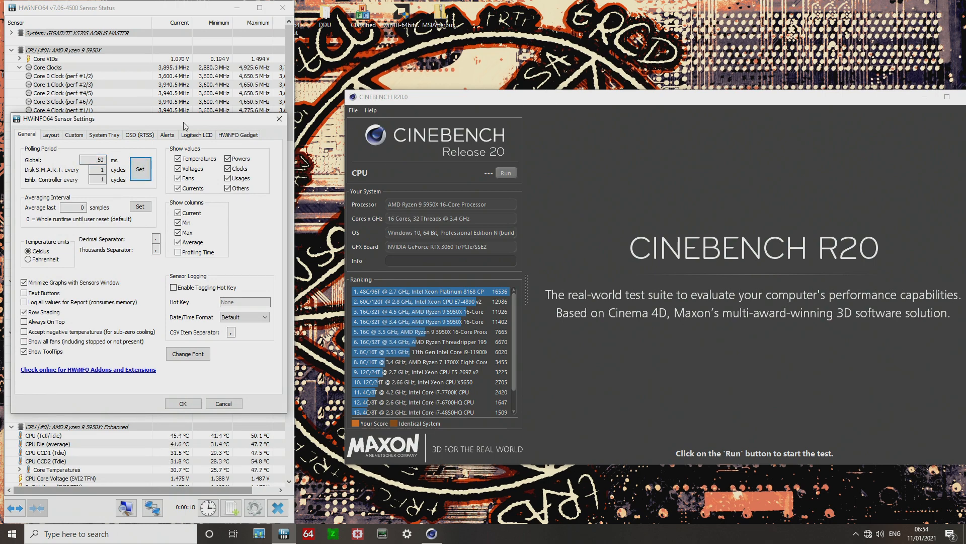
{"action": "left_click_drag", "start_coordinate": [183, 126], "coordinate": [351, 245]}
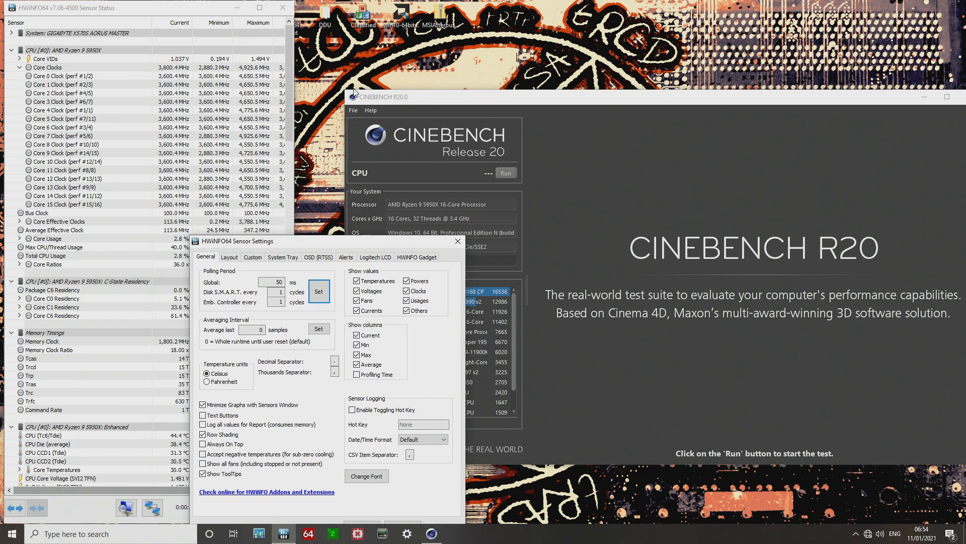
{"action": "left_click", "coordinate": [280, 188]}
{"action": "left_click_drag", "start_coordinate": [291, 244], "coordinate": [145, 136]}
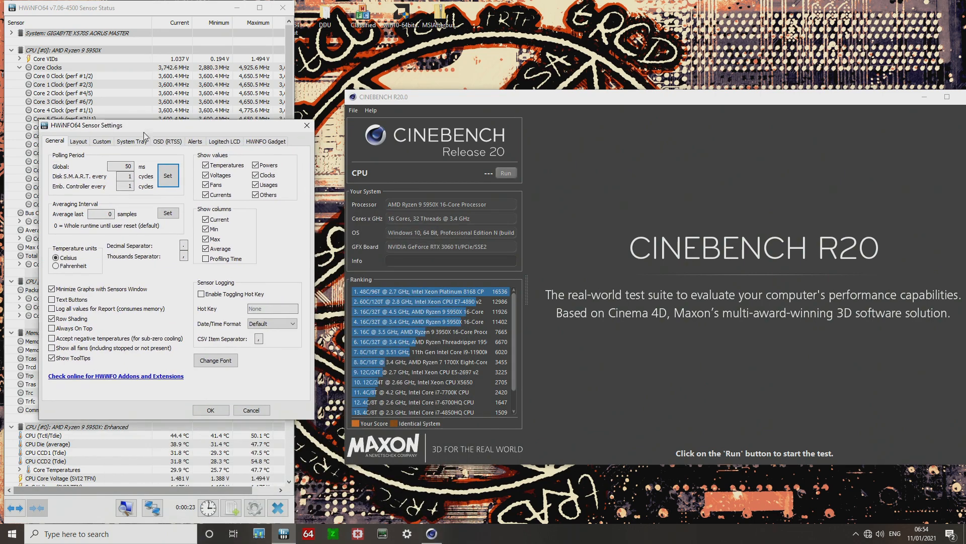
{"action": "left_click", "coordinate": [214, 412]}
Set HWiNFO's global polling period to 500 ms in the sensor settings.
{"action": "left_click", "coordinate": [423, 108]}
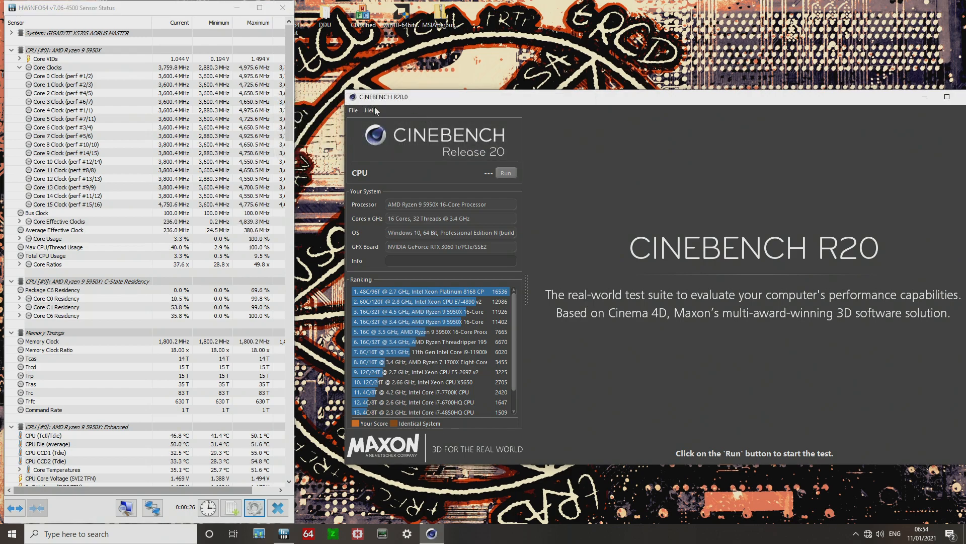
{"action": "left_click_drag", "start_coordinate": [377, 97], "coordinate": [433, 217]}
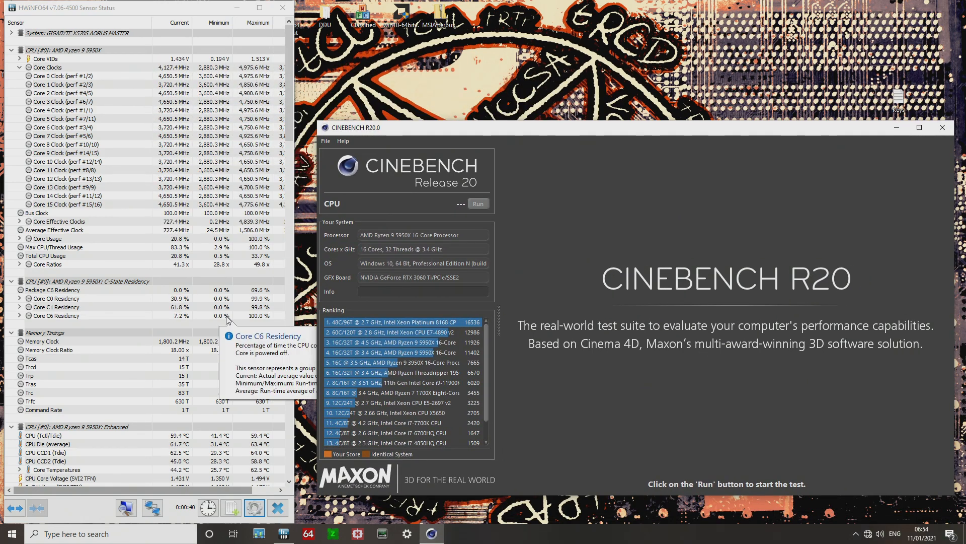
{"action": "left_click", "coordinate": [254, 507]}
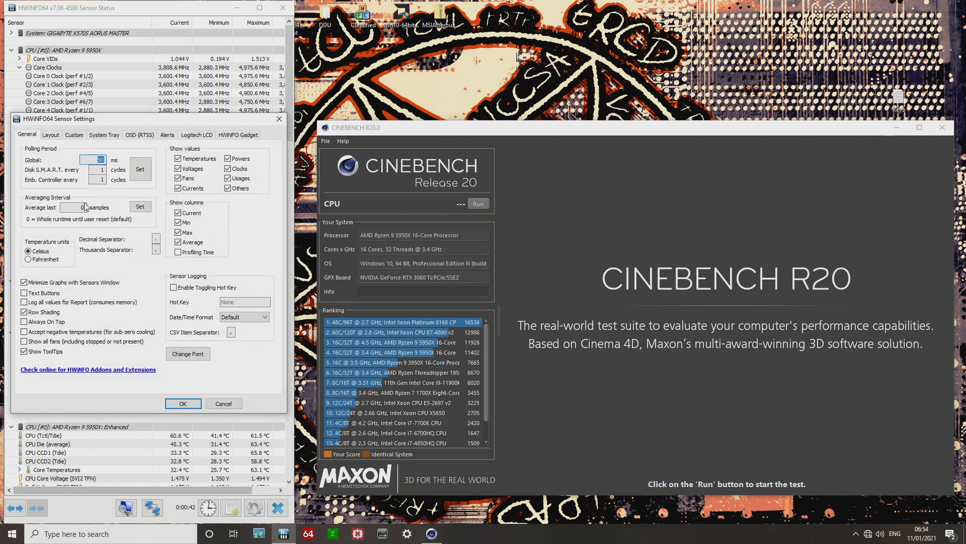
{"action": "type", "text": "500"}
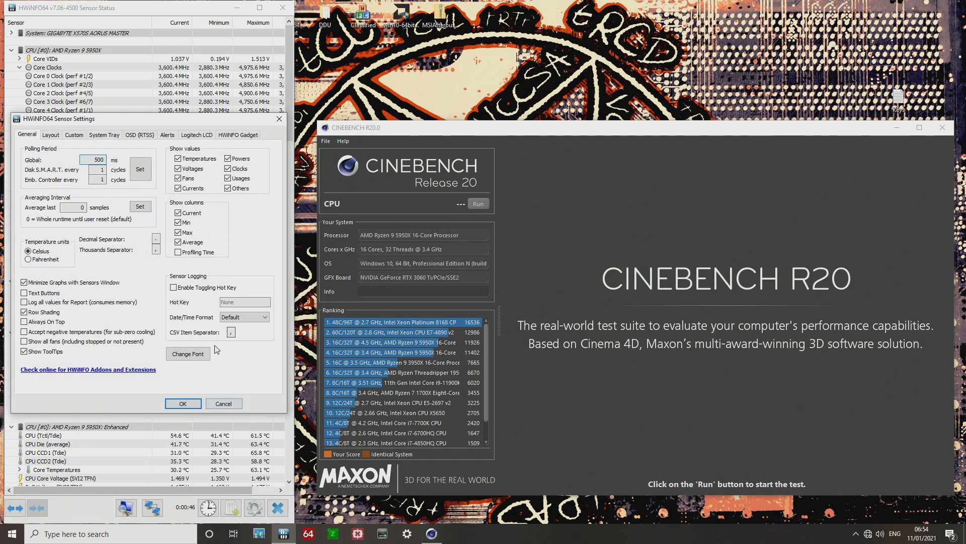
{"action": "left_click", "coordinate": [191, 404]}
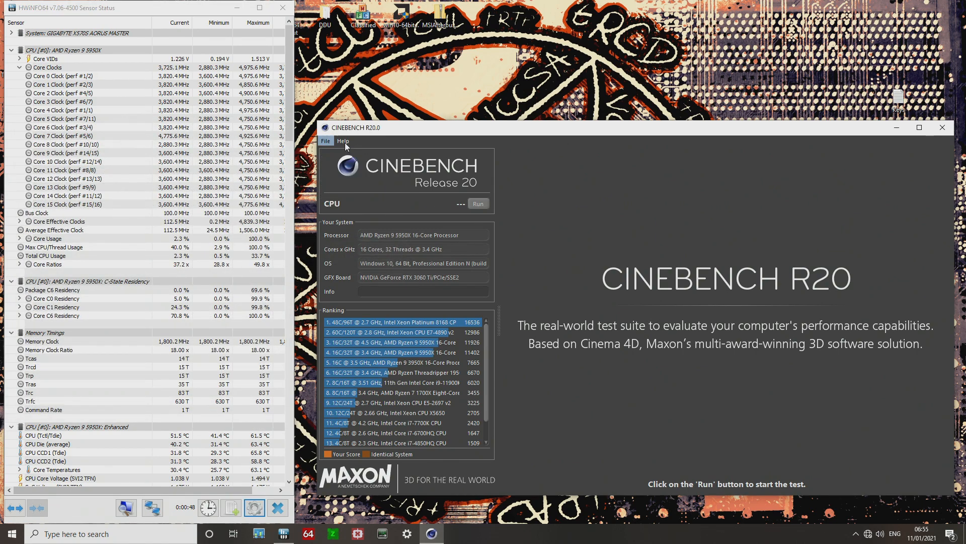
Enable Custom Number of Render Threads (32) in Cinebench preferences.
{"action": "left_click", "coordinate": [330, 141]}
{"action": "left_click", "coordinate": [373, 191]}
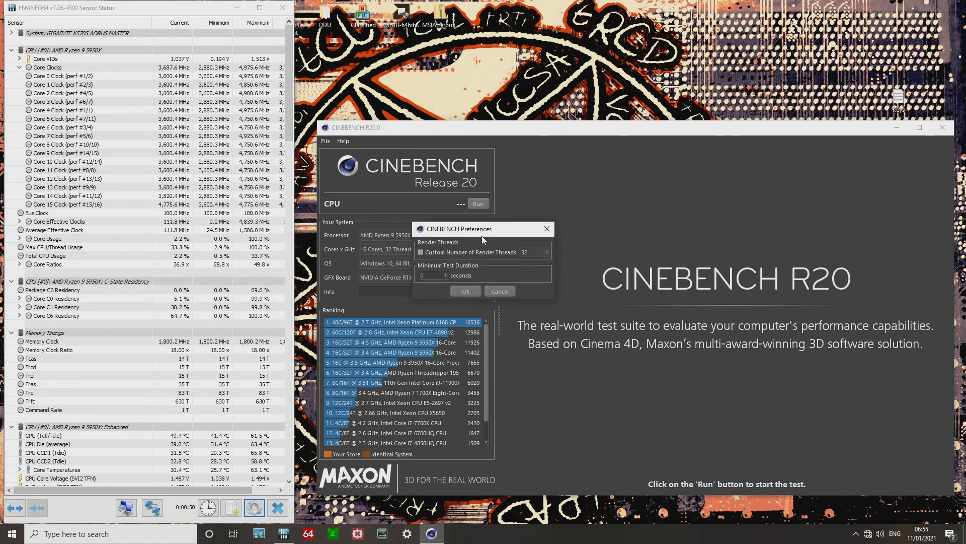
{"action": "left_click", "coordinate": [439, 251]}
{"action": "left_click", "coordinate": [465, 292]}
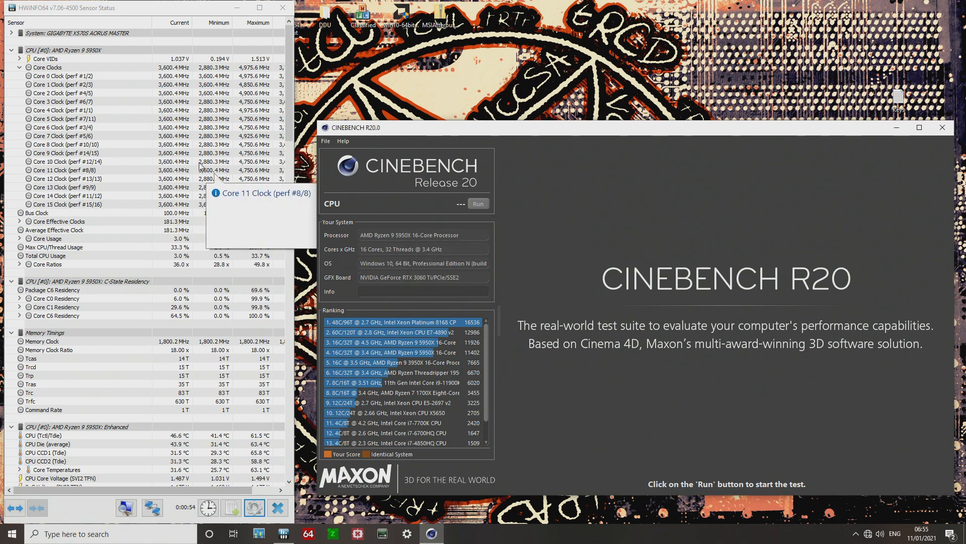
Run the Cinebench R20 CPU benchmark.
{"action": "mouse_move", "coordinate": [172, 87]}
{"action": "mouse_move", "coordinate": [259, 102]}
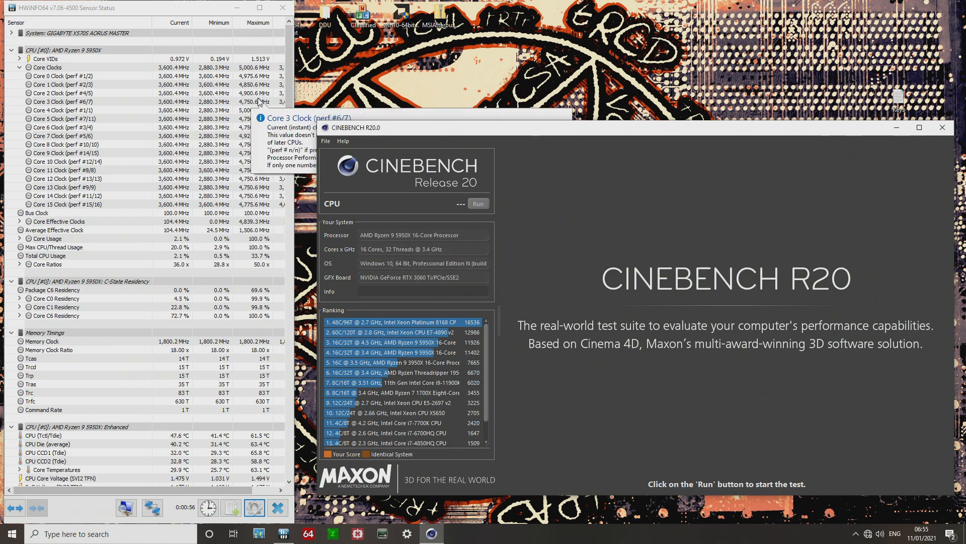
{"action": "left_click", "coordinate": [481, 204]}
{"action": "mouse_move", "coordinate": [157, 88]}
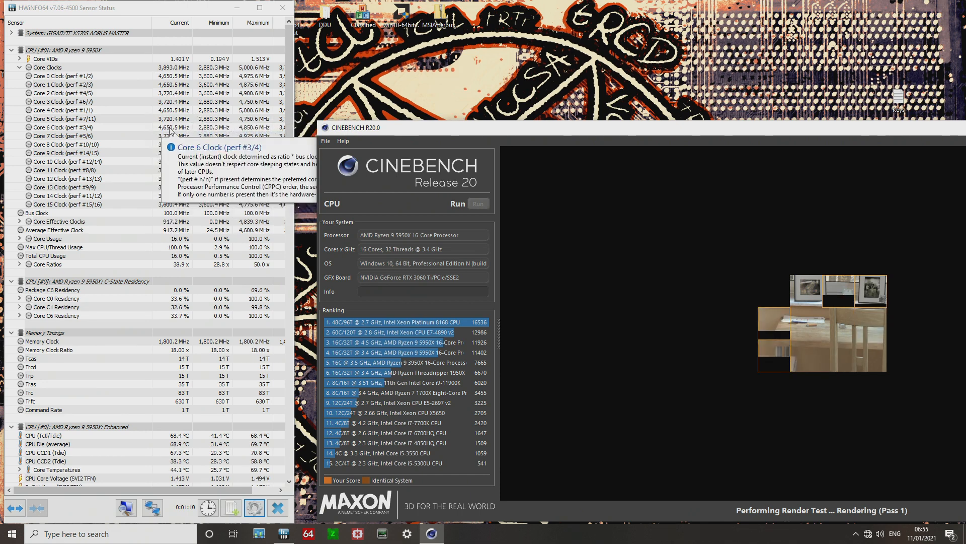
Stop the running Cinebench R20 CPU benchmark.
{"action": "scroll", "coordinate": [191, 194], "scroll_direction": "down", "scroll_amount": 2}
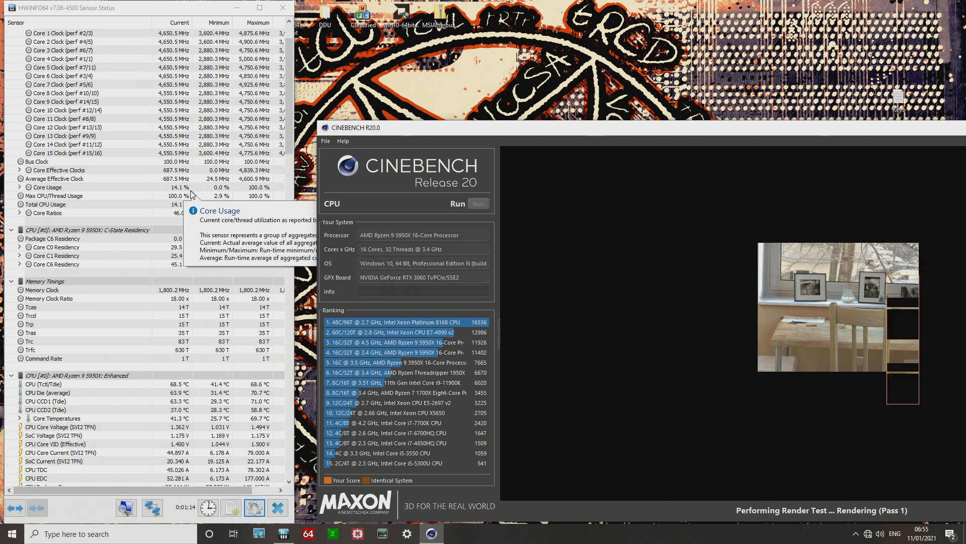
{"action": "scroll", "coordinate": [191, 194], "scroll_direction": "up", "scroll_amount": 1}
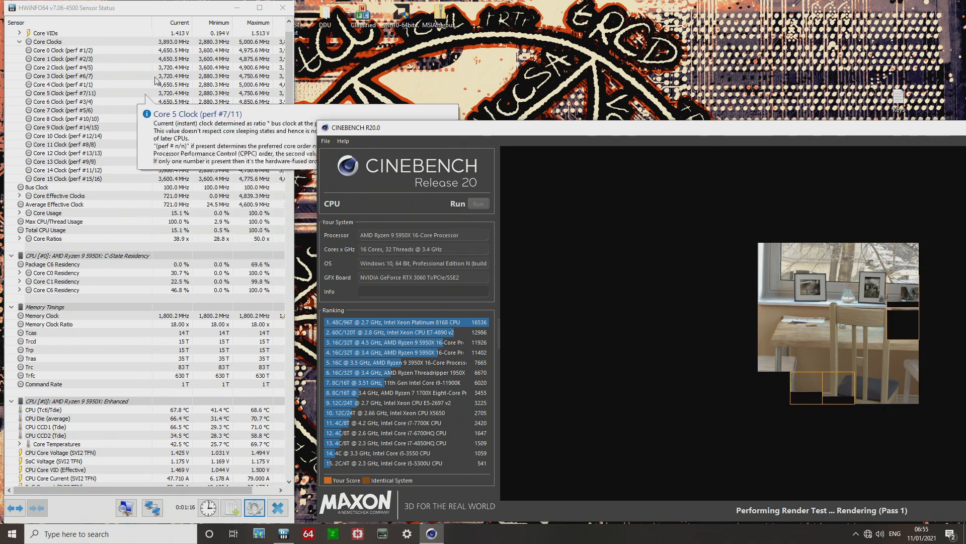
{"action": "left_click", "coordinate": [560, 240]}
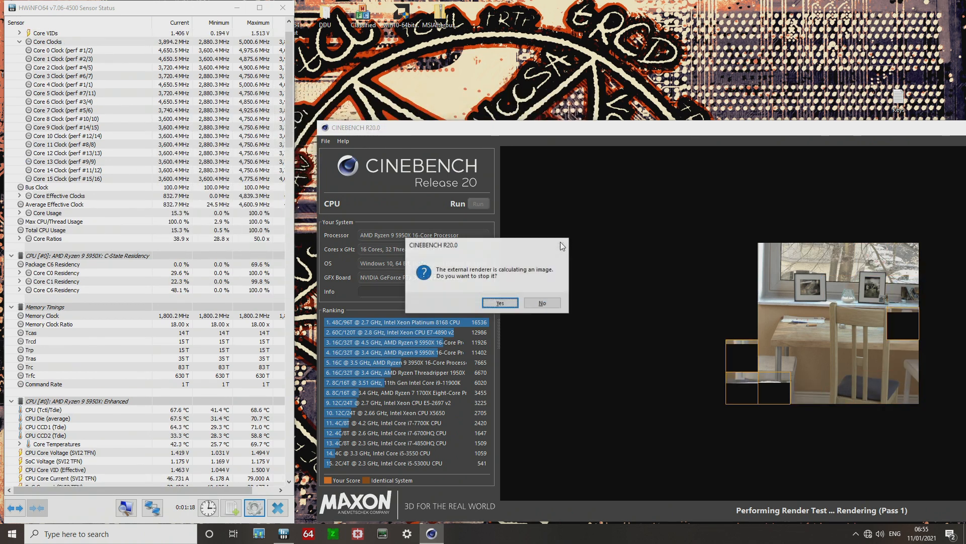
{"action": "left_click", "coordinate": [489, 305]}
Disable Custom Number of Render Threads in Cinebench preferences.
{"action": "left_click", "coordinate": [323, 143]}
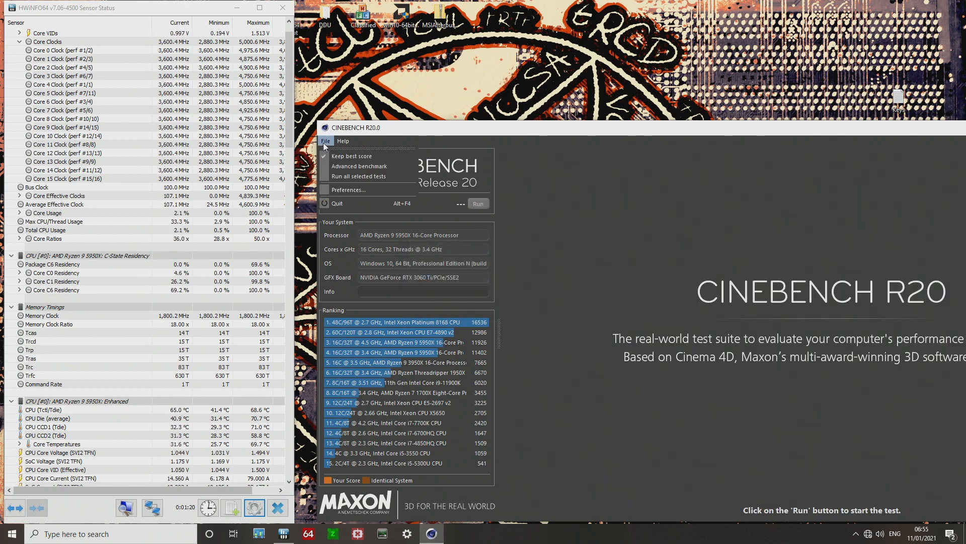
{"action": "left_click", "coordinate": [346, 190]}
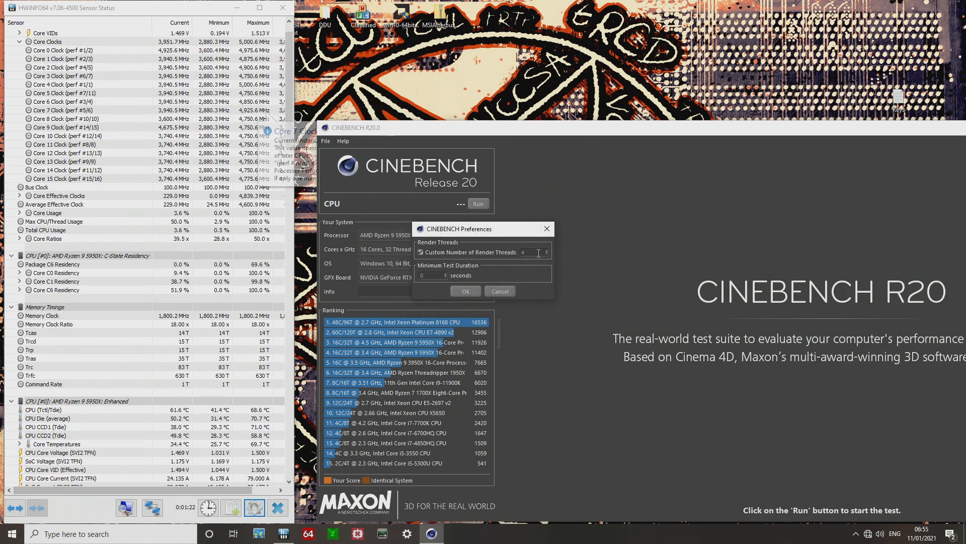
{"action": "left_click", "coordinate": [441, 254]}
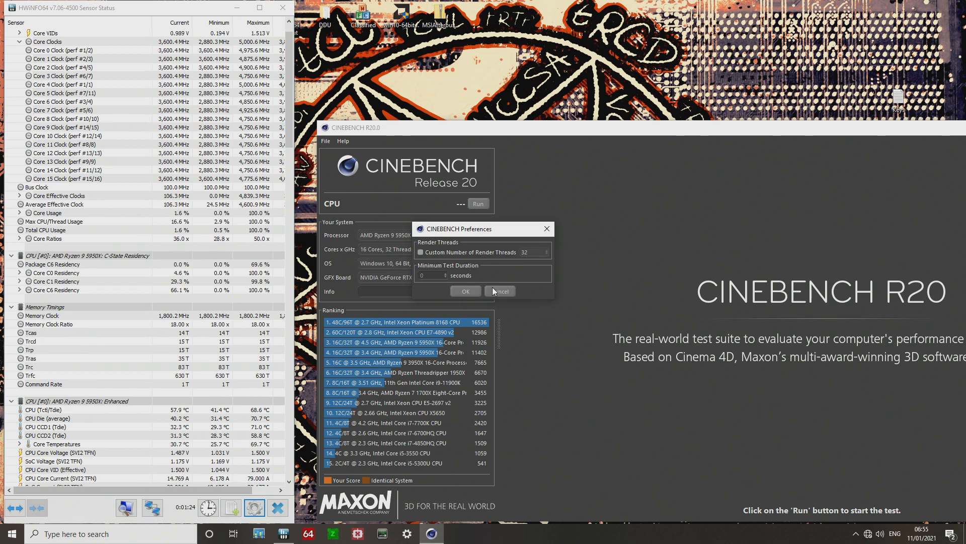
{"action": "left_click", "coordinate": [457, 293]}
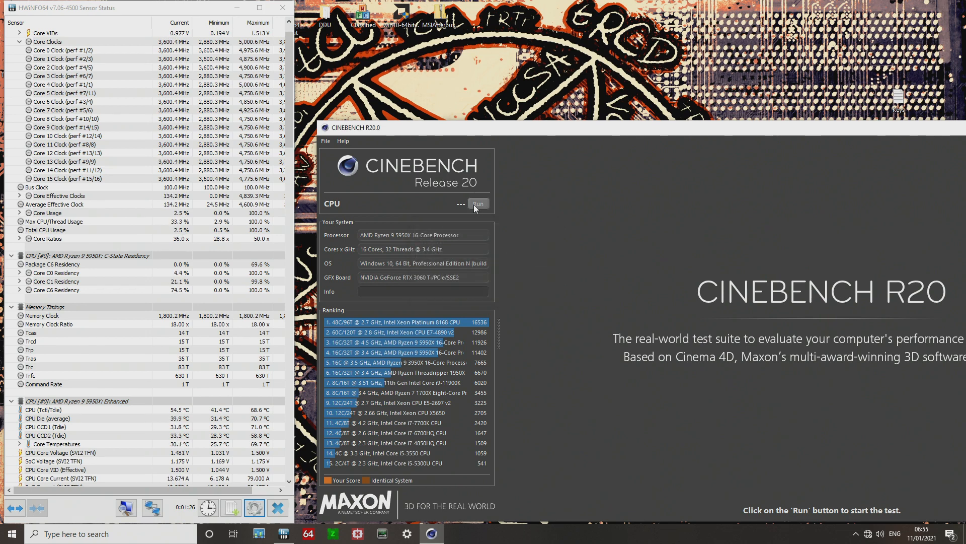
Run the Cinebench R20 CPU benchmark with default render threads.
{"action": "left_click", "coordinate": [475, 205]}
{"action": "scroll", "coordinate": [188, 116], "scroll_direction": "up", "scroll_amount": 1}
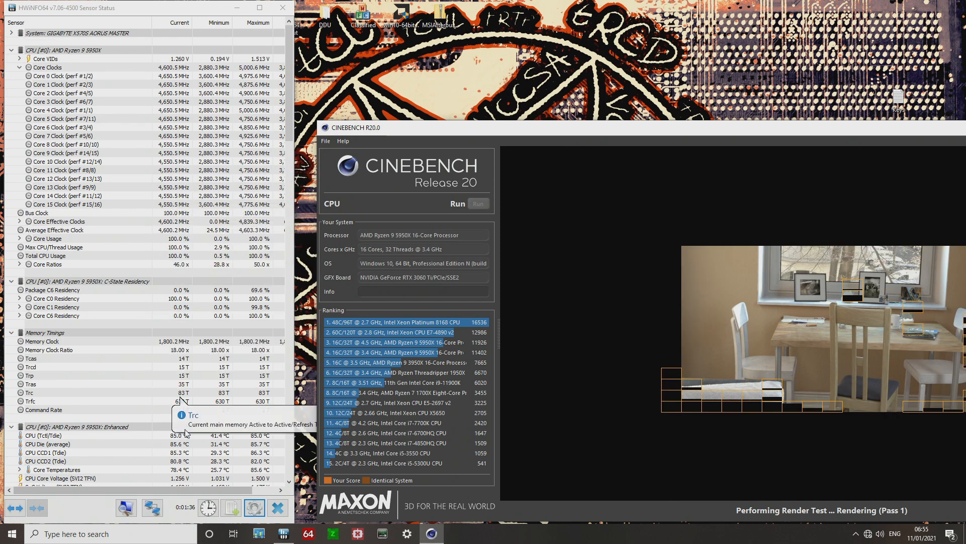
{"action": "scroll", "coordinate": [212, 439], "scroll_direction": "down", "scroll_amount": 1}
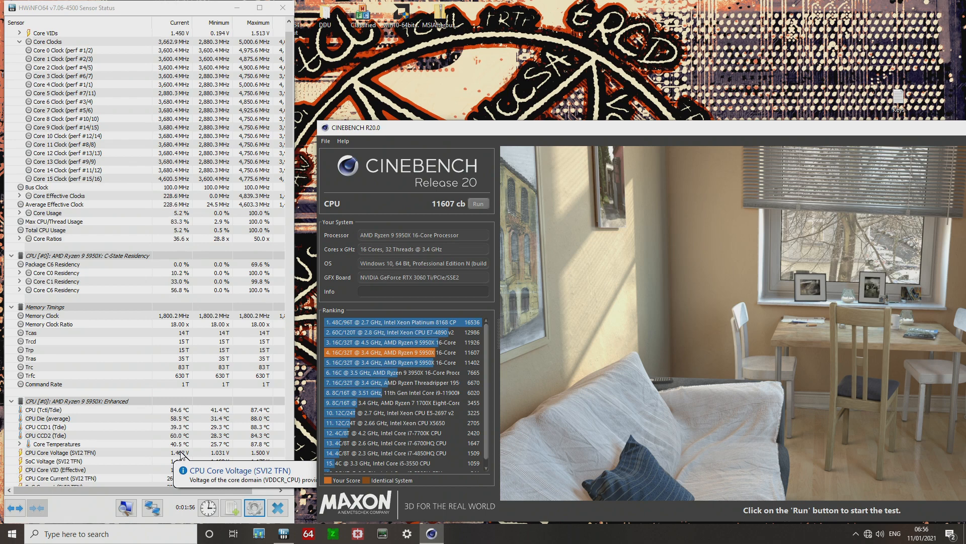
Apply the global polling period in HWiNFO's sensor settings.
{"action": "left_click", "coordinate": [252, 509]}
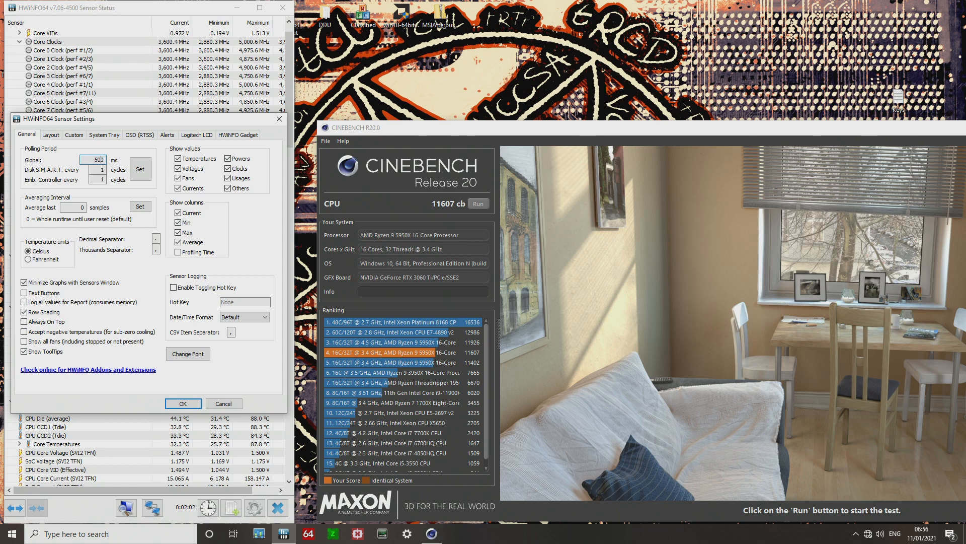
{"action": "left_click", "coordinate": [147, 169]}
{"action": "left_click", "coordinate": [191, 407]}
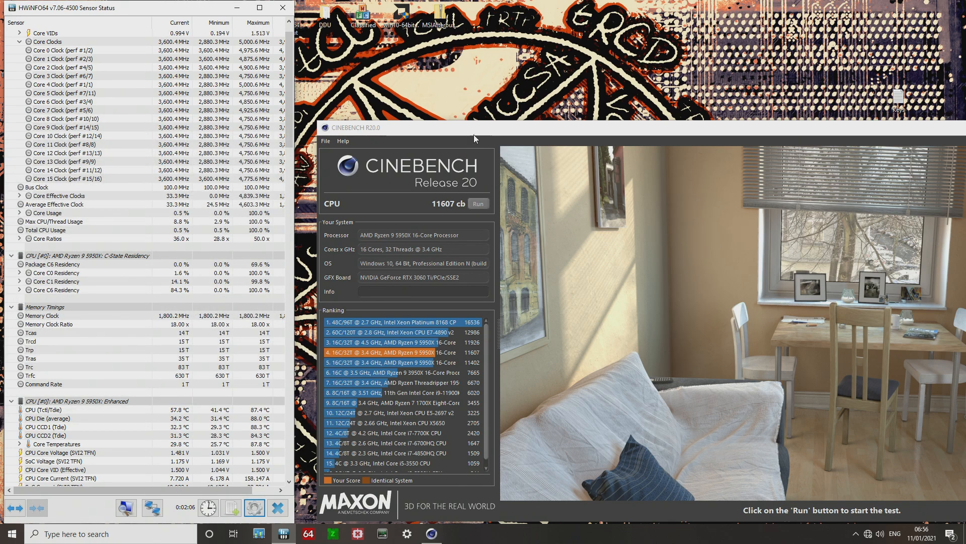
Move the Cinebench window up and run the CPU benchmark again.
{"action": "left_click_drag", "start_coordinate": [473, 134], "coordinate": [447, 98]}
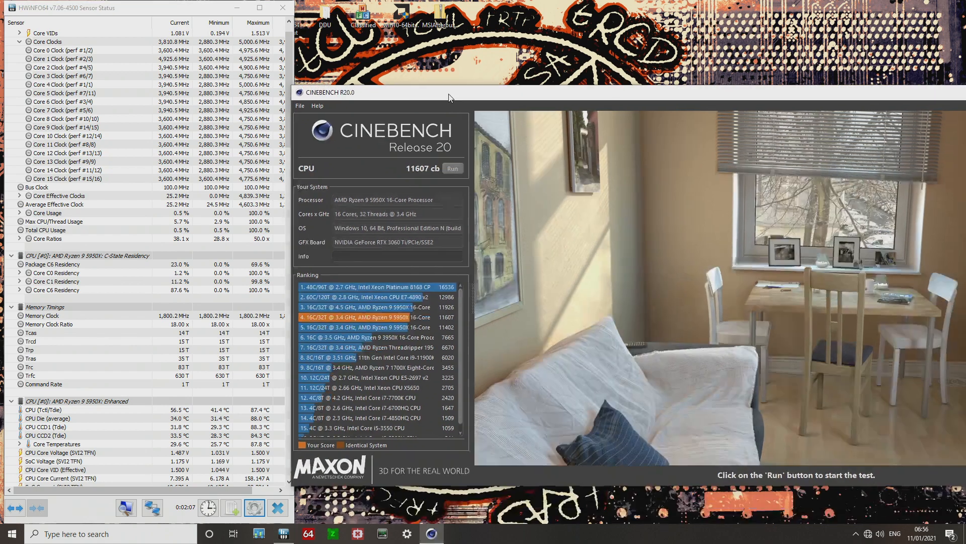
{"action": "left_click", "coordinate": [460, 167]}
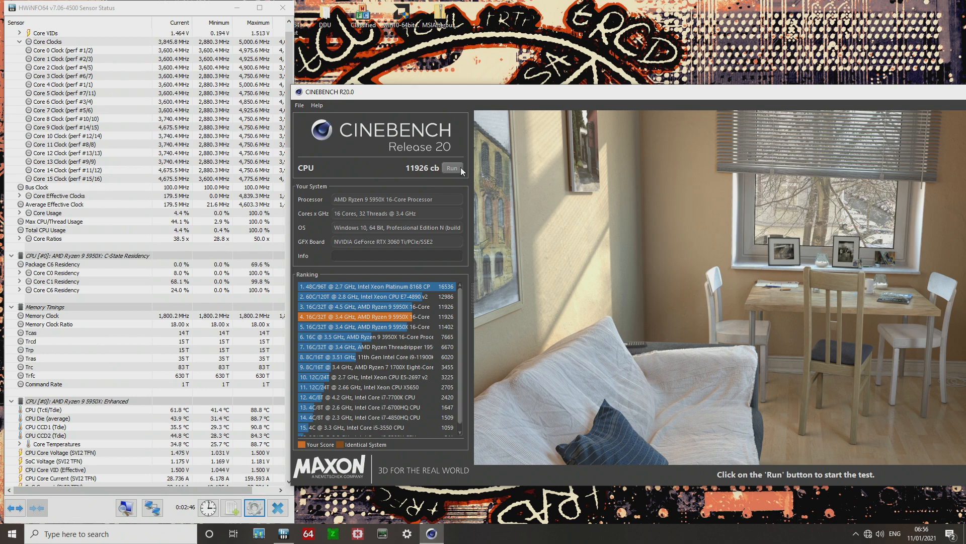
Open Calculator and multiply 11400 by 1.05.
{"action": "key", "text": "super"}
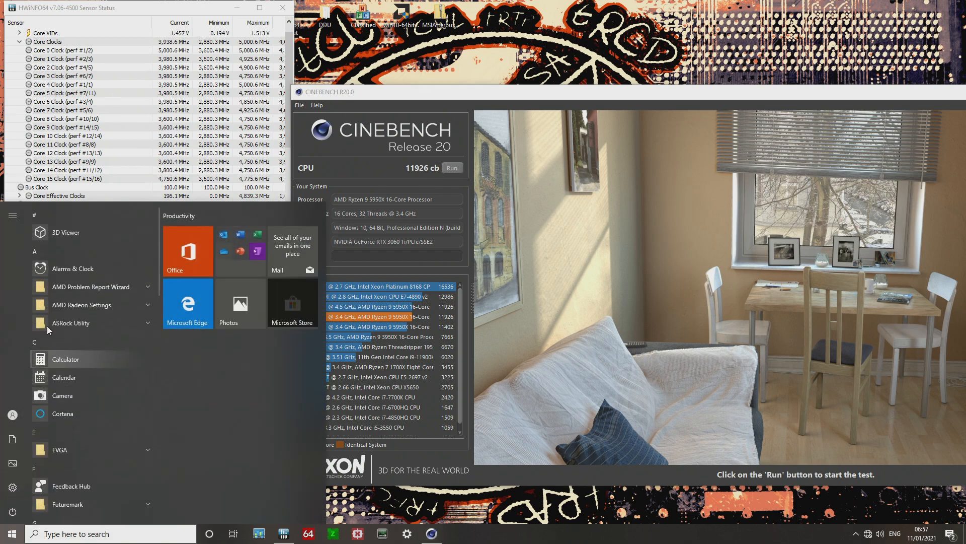
{"action": "left_click", "coordinate": [56, 367]}
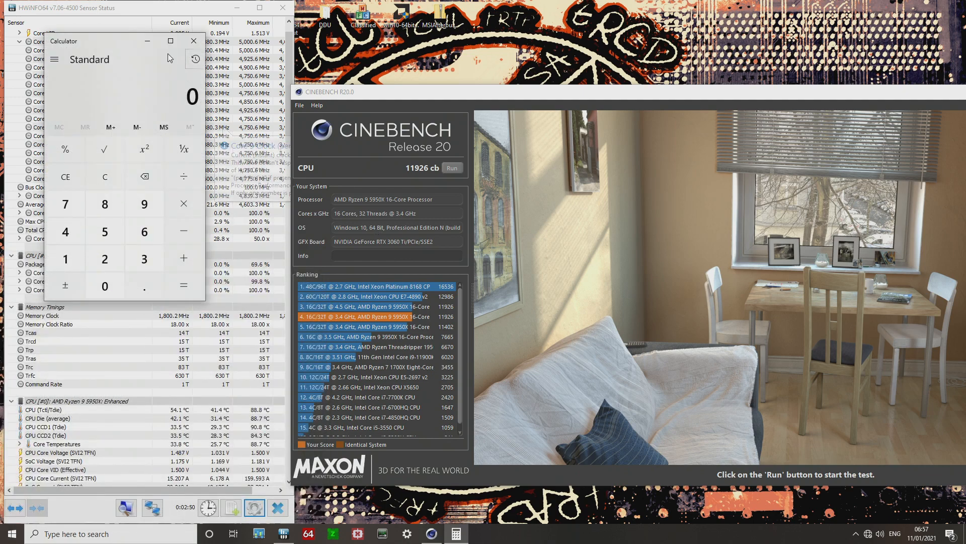
{"action": "left_click_drag", "start_coordinate": [83, 38], "coordinate": [500, 47]}
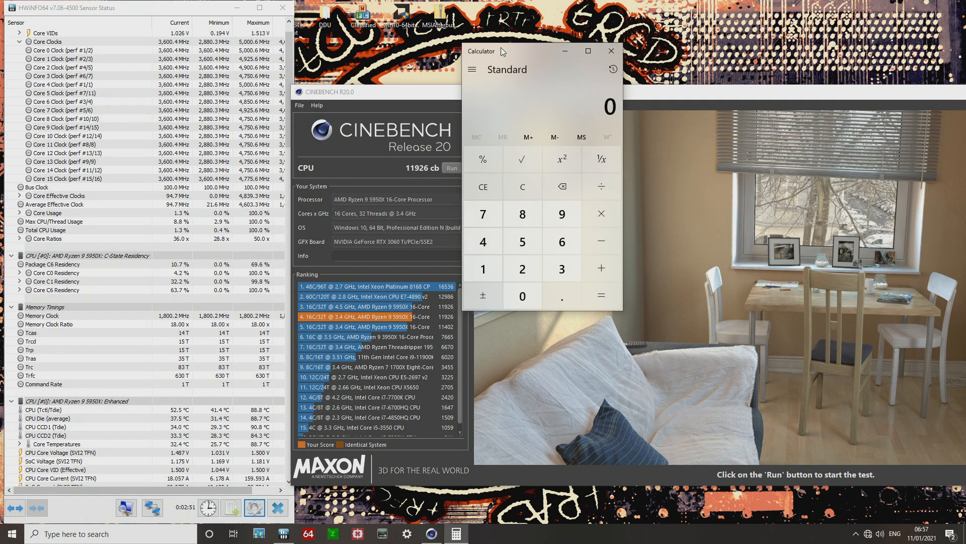
{"action": "double_click", "coordinate": [498, 265]}
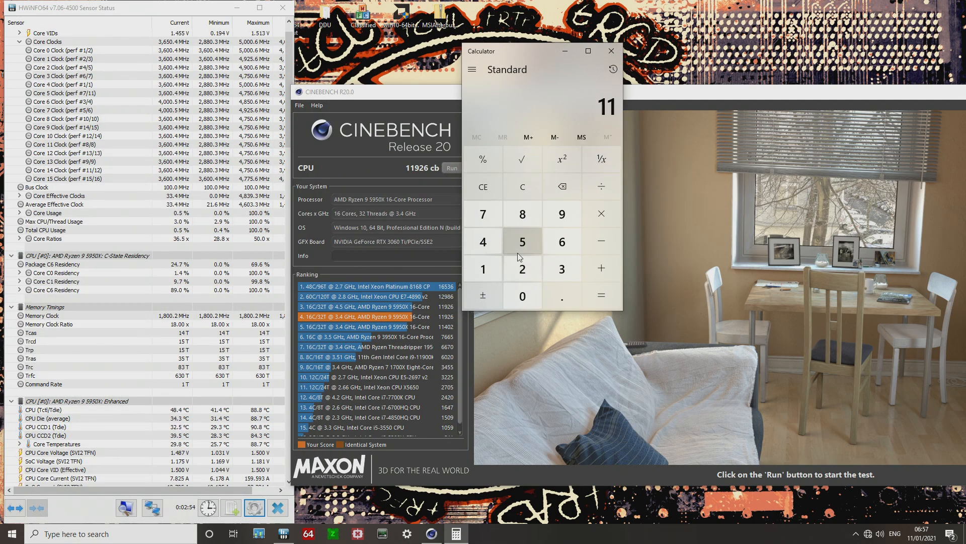
{"action": "left_click", "coordinate": [486, 246]}
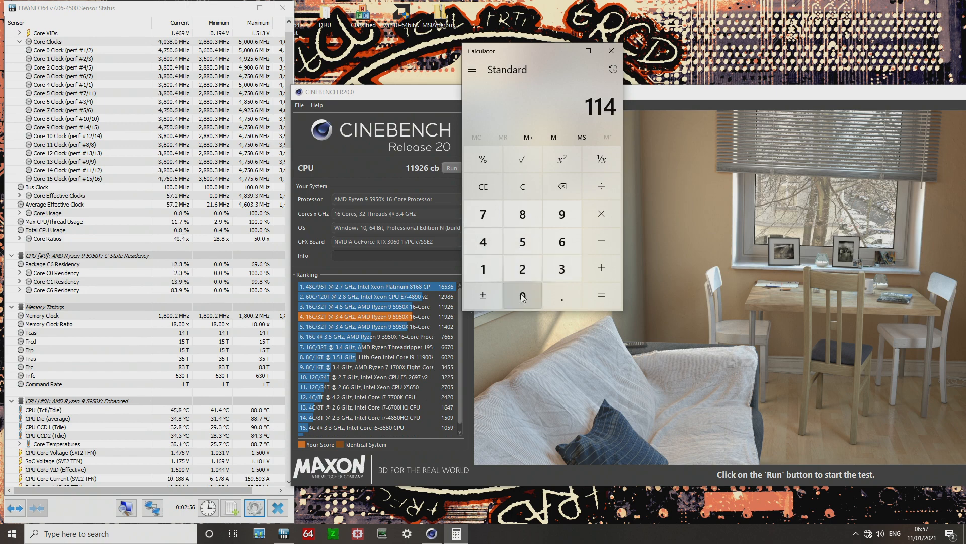
{"action": "double_click", "coordinate": [523, 297]}
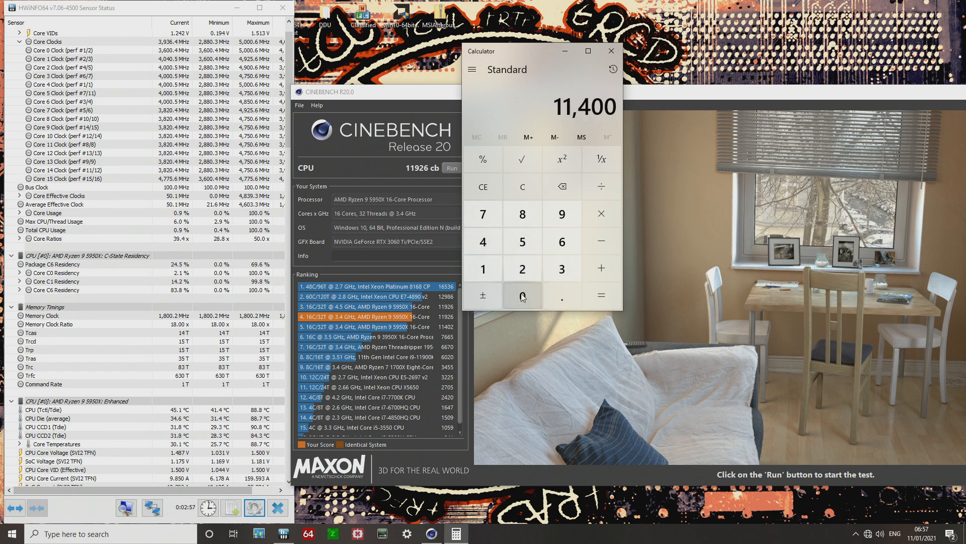
{"action": "left_click", "coordinate": [601, 217]}
{"action": "left_click", "coordinate": [480, 272]}
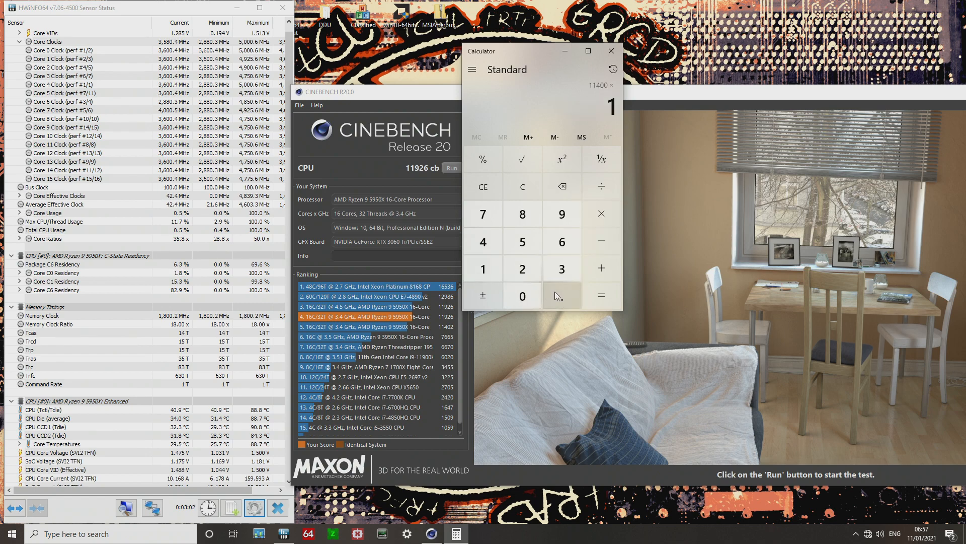
{"action": "left_click", "coordinate": [556, 294]}
{"action": "left_click", "coordinate": [519, 295]}
{"action": "left_click", "coordinate": [522, 242]}
{"action": "left_click", "coordinate": [618, 296]}
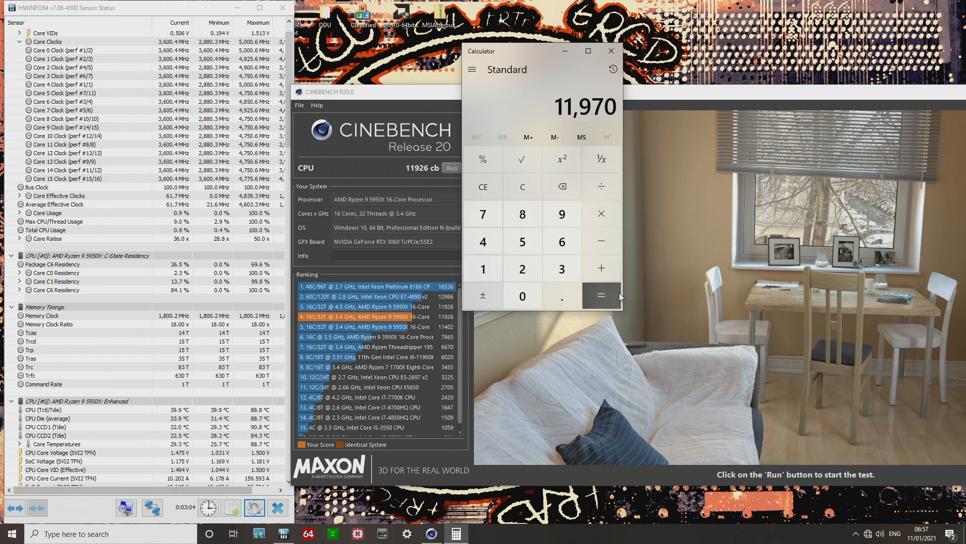
Divide 11926 by 11402 in Calculator.
{"action": "left_click_drag", "start_coordinate": [587, 107], "coordinate": [618, 107]}
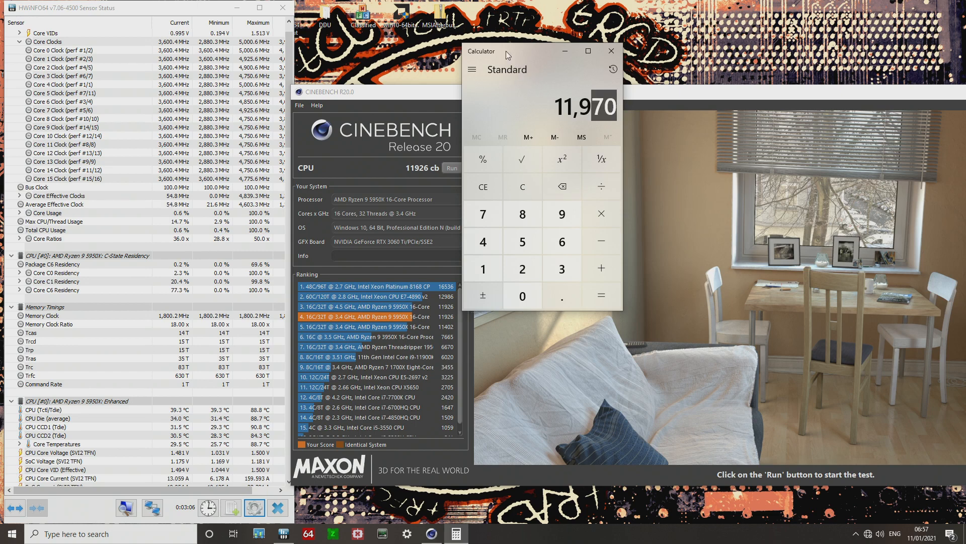
{"action": "left_click_drag", "start_coordinate": [506, 50], "coordinate": [559, 49]}
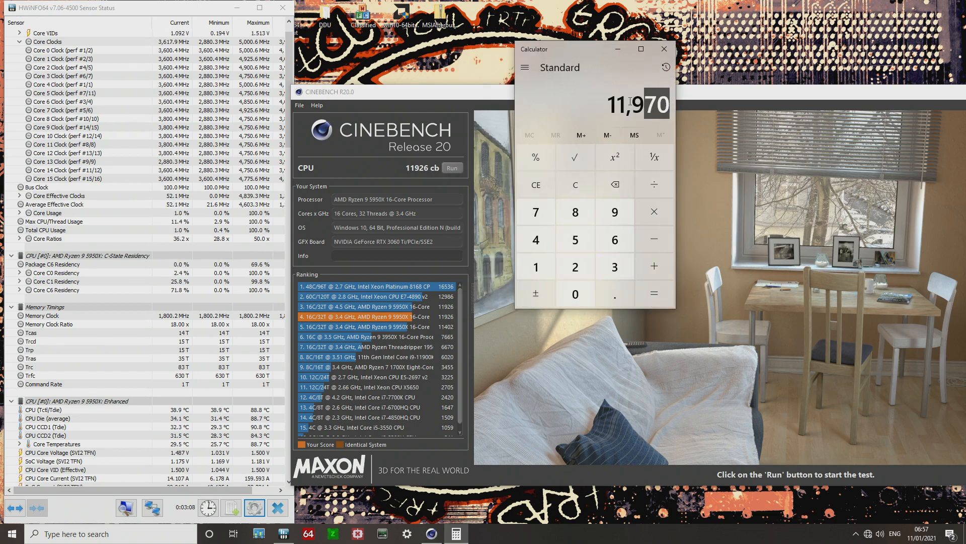
{"action": "left_click", "coordinate": [584, 183]}
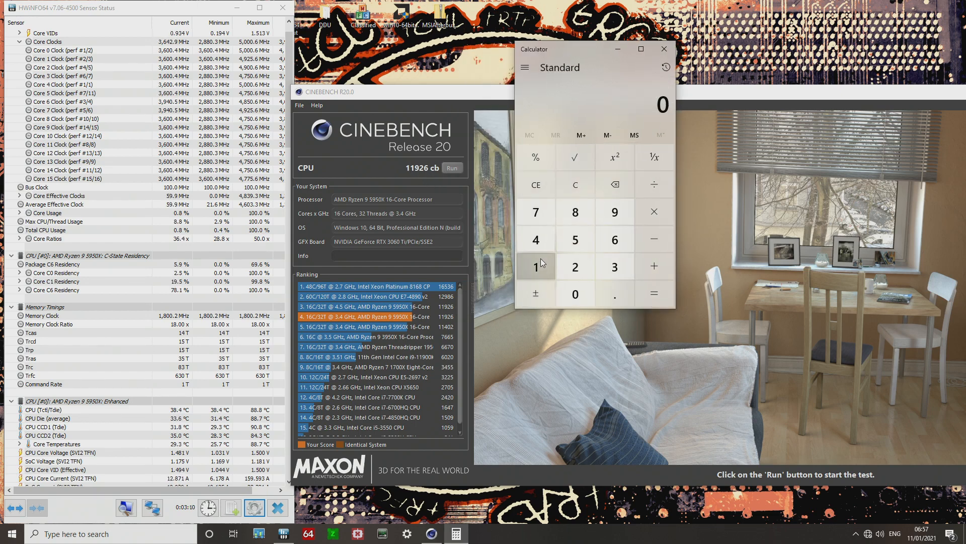
{"action": "double_click", "coordinate": [541, 259]}
{"action": "left_click", "coordinate": [613, 213]}
{"action": "left_click", "coordinate": [576, 265]}
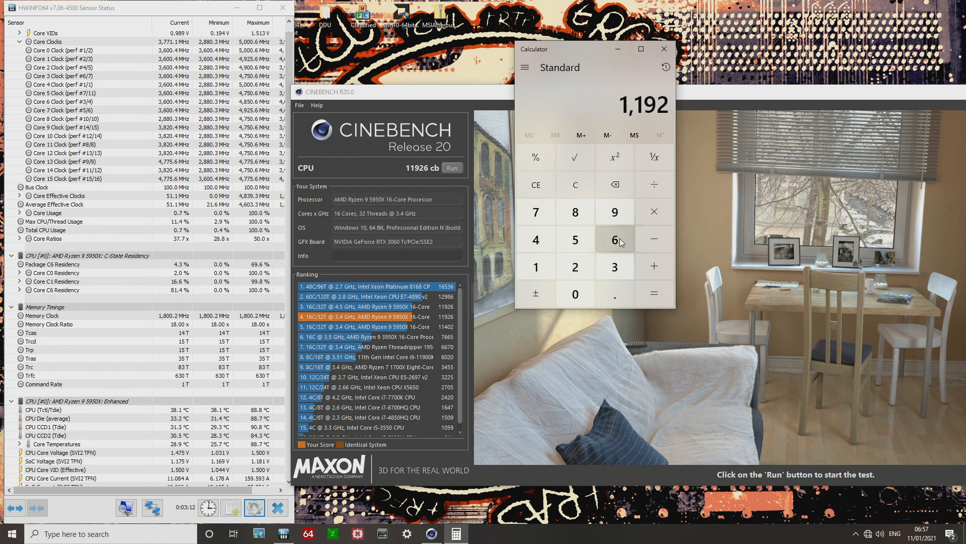
{"action": "left_click", "coordinate": [615, 239]}
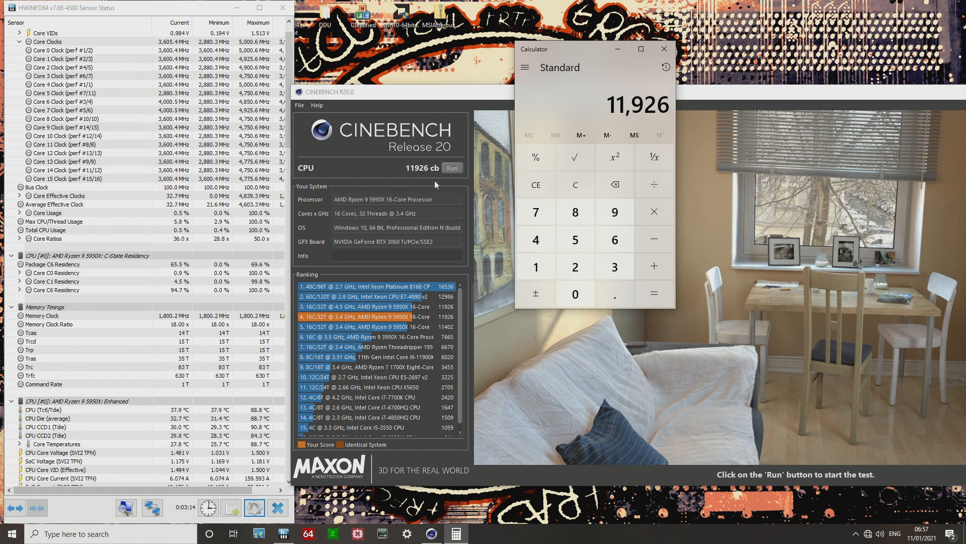
{"action": "left_click", "coordinate": [650, 185]}
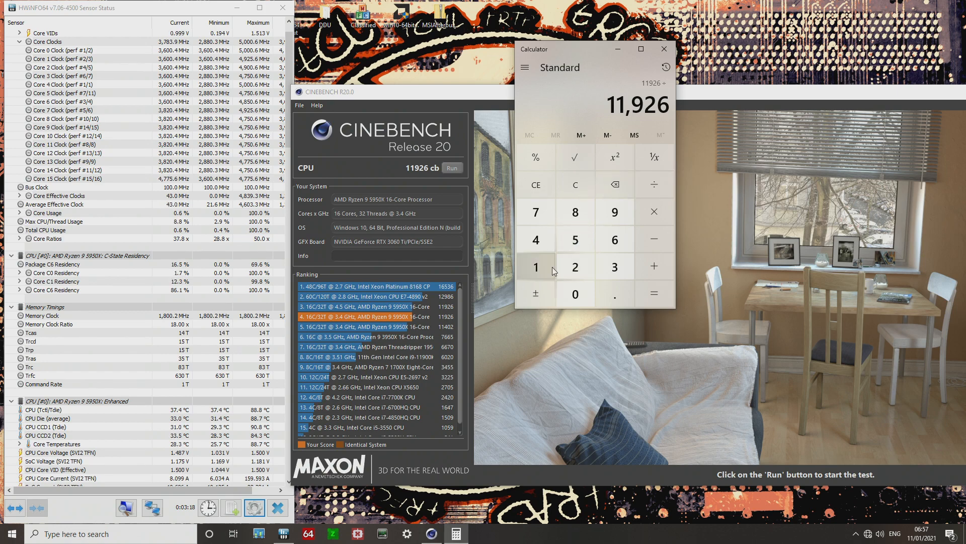
{"action": "double_click", "coordinate": [533, 266]}
{"action": "left_click", "coordinate": [536, 239]}
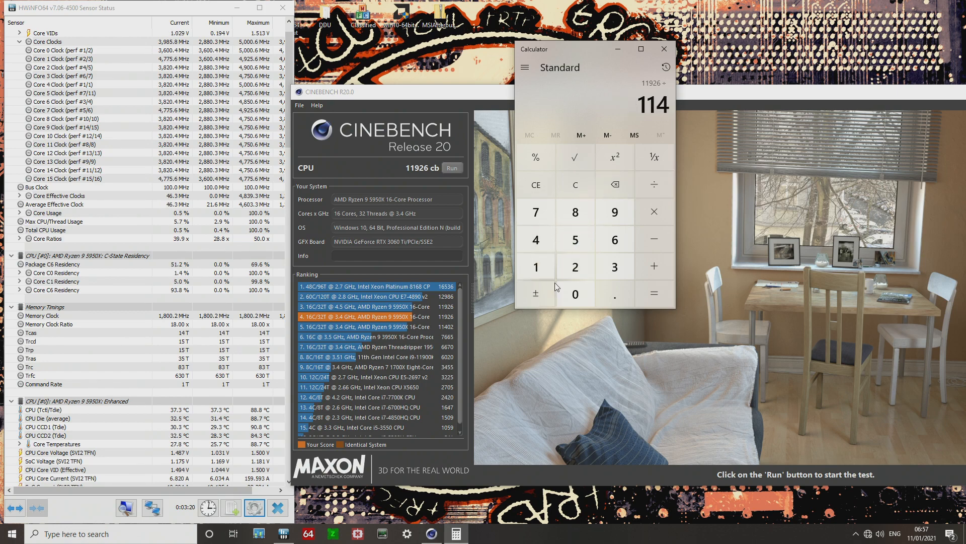
{"action": "left_click", "coordinate": [576, 293]}
{"action": "left_click", "coordinate": [576, 267]}
{"action": "left_click", "coordinate": [655, 291]}
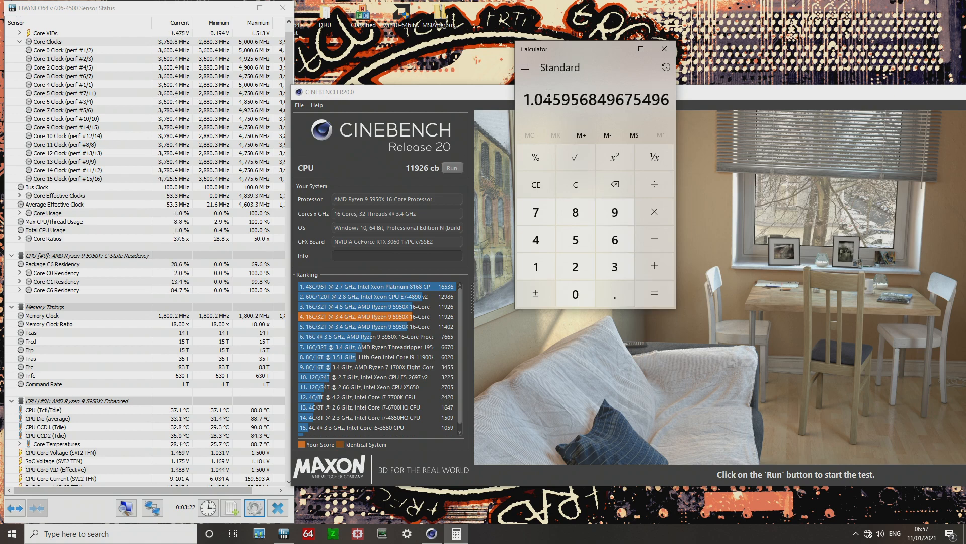
Close Calculator and the Cinebench R20 window.
{"action": "left_click", "coordinate": [664, 49]}
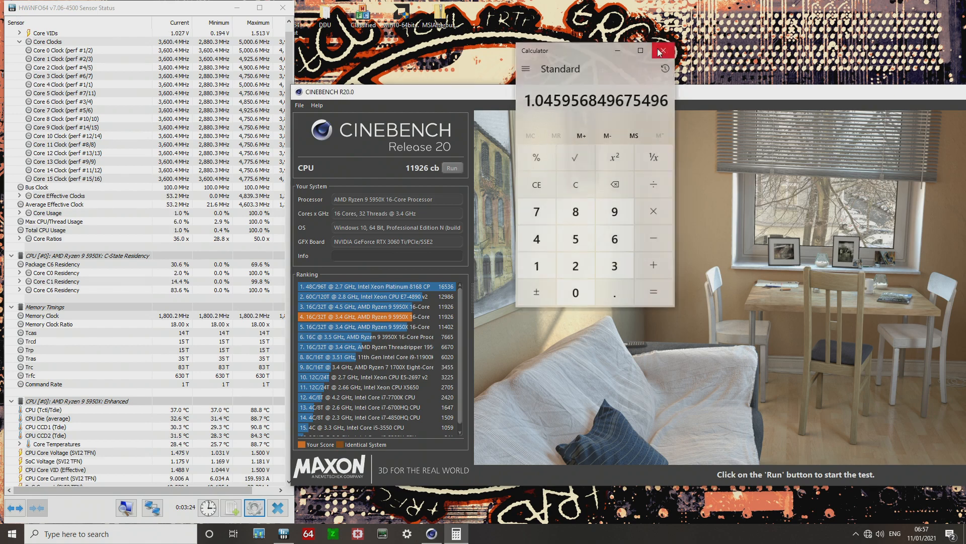
{"action": "left_click_drag", "start_coordinate": [654, 90], "coordinate": [506, 94]}
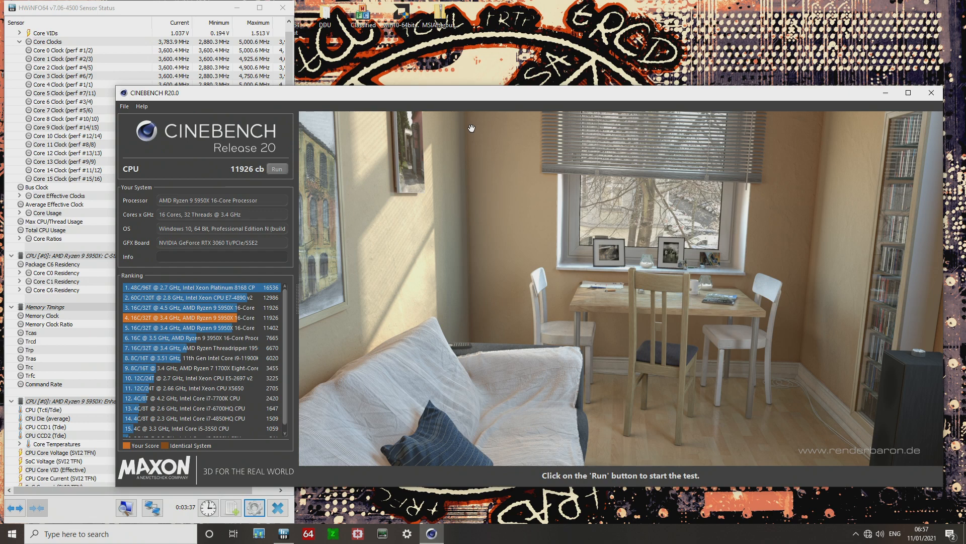
{"action": "left_click", "coordinate": [932, 93]}
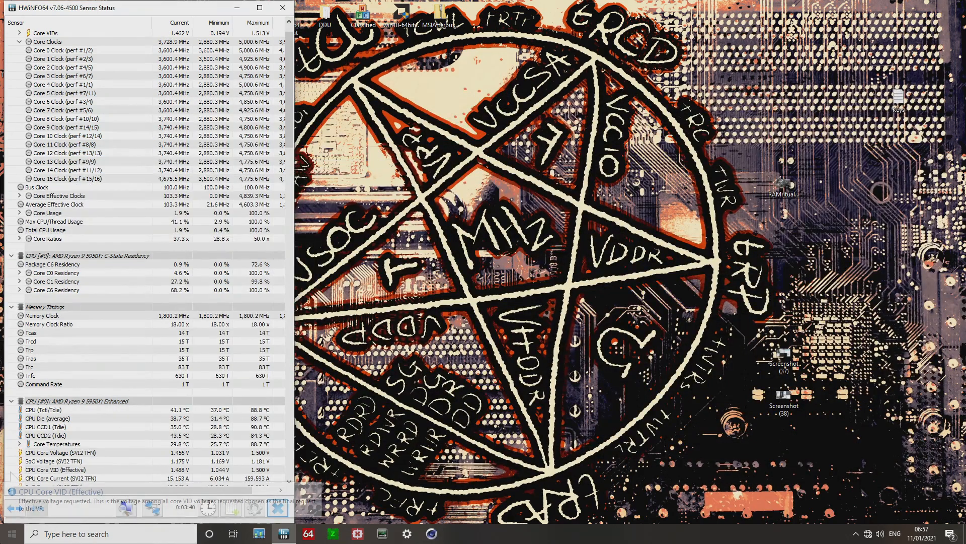
Scroll the HWiNFO sensor list to the top and move its window slightly right.
{"action": "left_click", "coordinate": [12, 534]}
{"action": "left_click", "coordinate": [200, 170]}
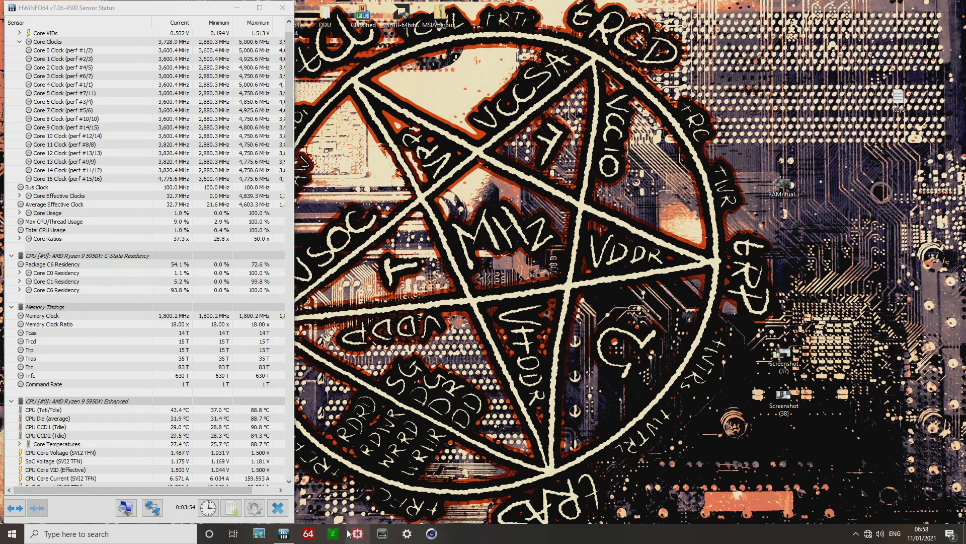
{"action": "scroll", "coordinate": [254, 422], "scroll_direction": "up", "scroll_amount": 1}
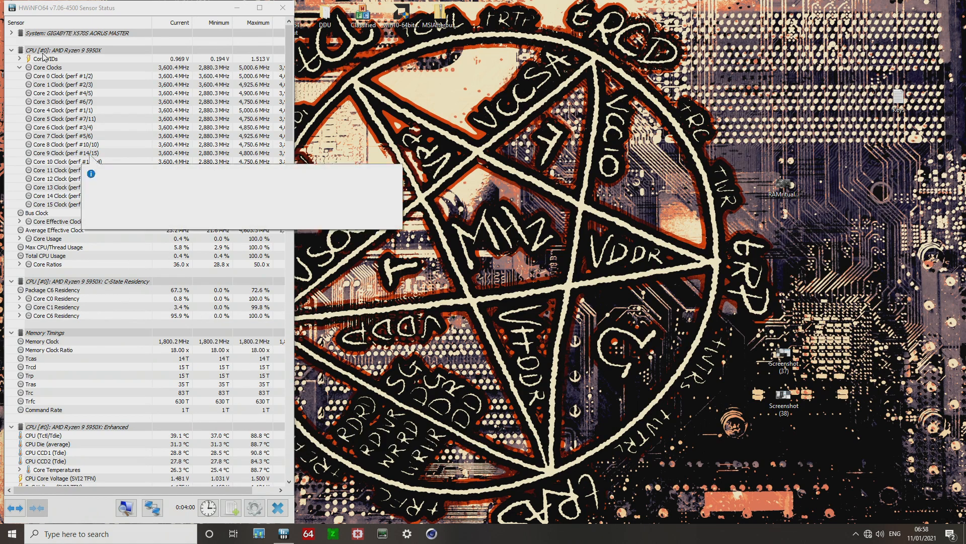
{"action": "left_click_drag", "start_coordinate": [44, 8], "coordinate": [82, 9]}
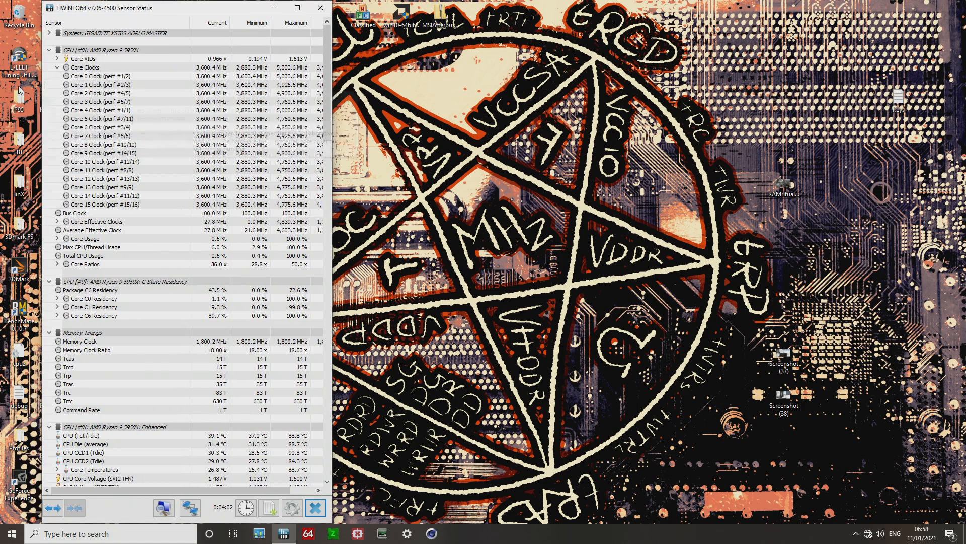
Launch Prime95 from the P95 folder and choose to just run stress testing.
{"action": "key", "text": "super+e"}
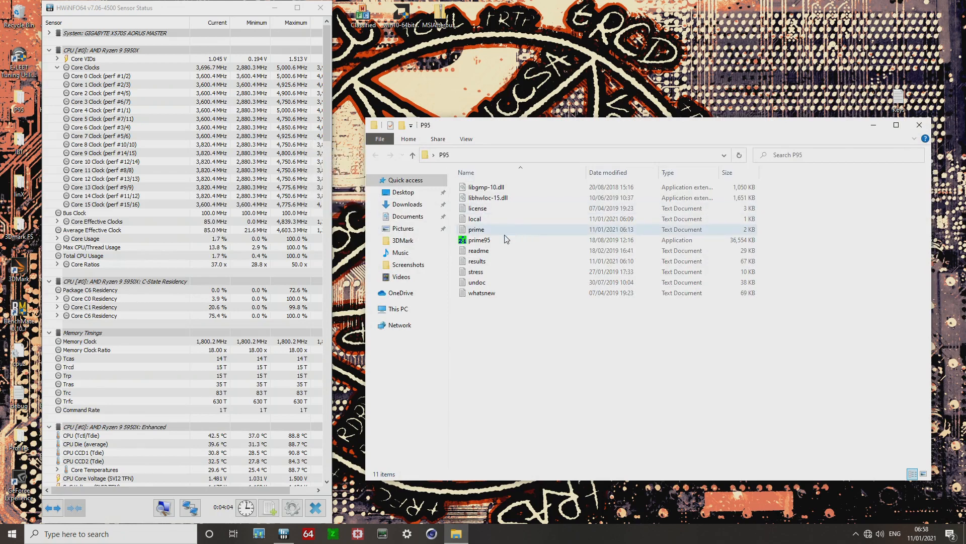
{"action": "double_click", "coordinate": [498, 241]}
{"action": "left_click", "coordinate": [919, 125]}
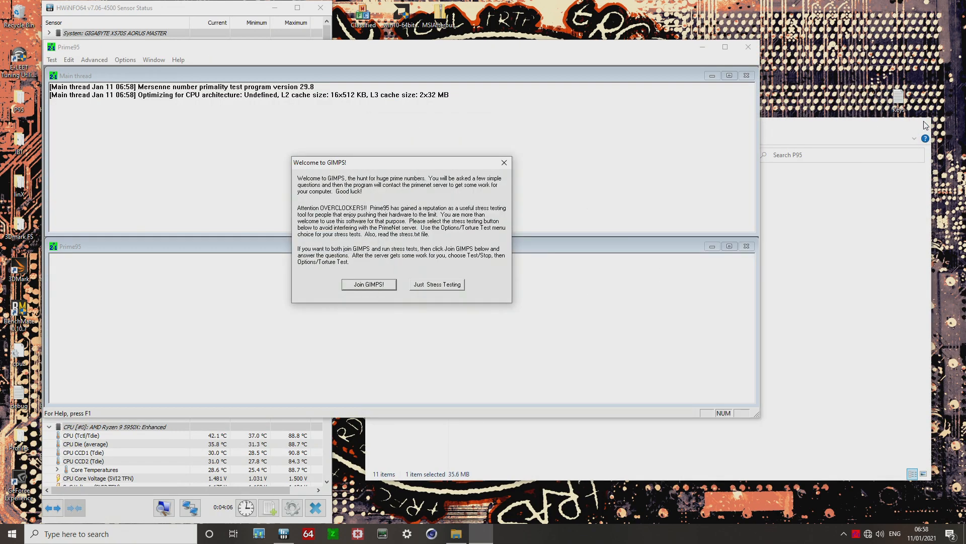
{"action": "left_click", "coordinate": [428, 284]}
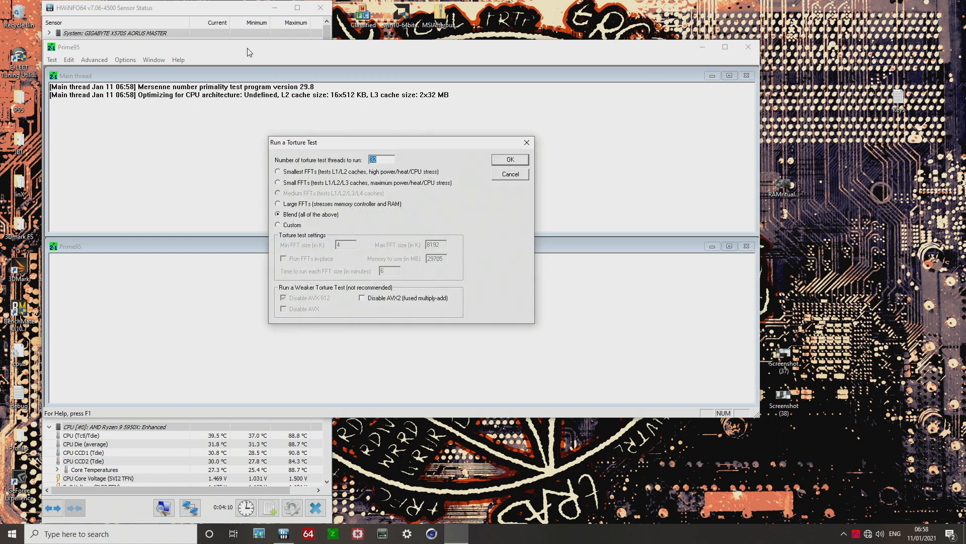
Select the Smallest FFTs torture test option in Prime95 with 32 threads.
{"action": "left_click_drag", "start_coordinate": [160, 8], "coordinate": [790, 8]}
{"action": "scroll", "coordinate": [850, 221], "scroll_direction": "down", "scroll_amount": 6}
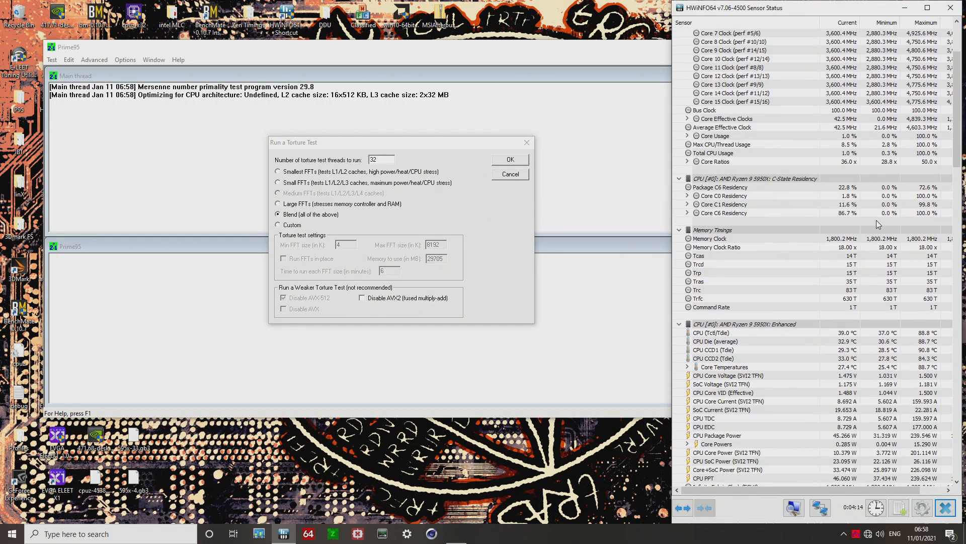
{"action": "left_click", "coordinate": [309, 173]}
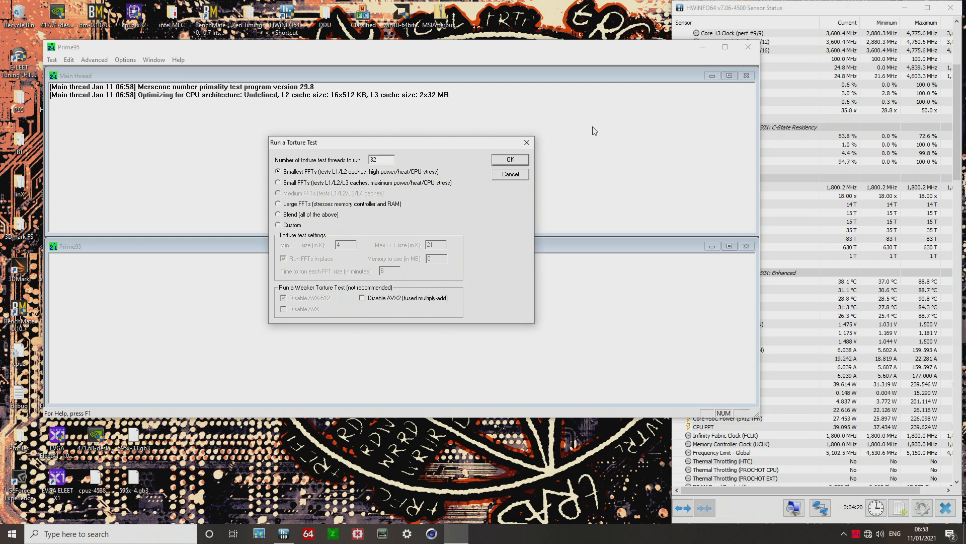
Close the Cinebench R20 window.
{"action": "left_click", "coordinate": [431, 533]}
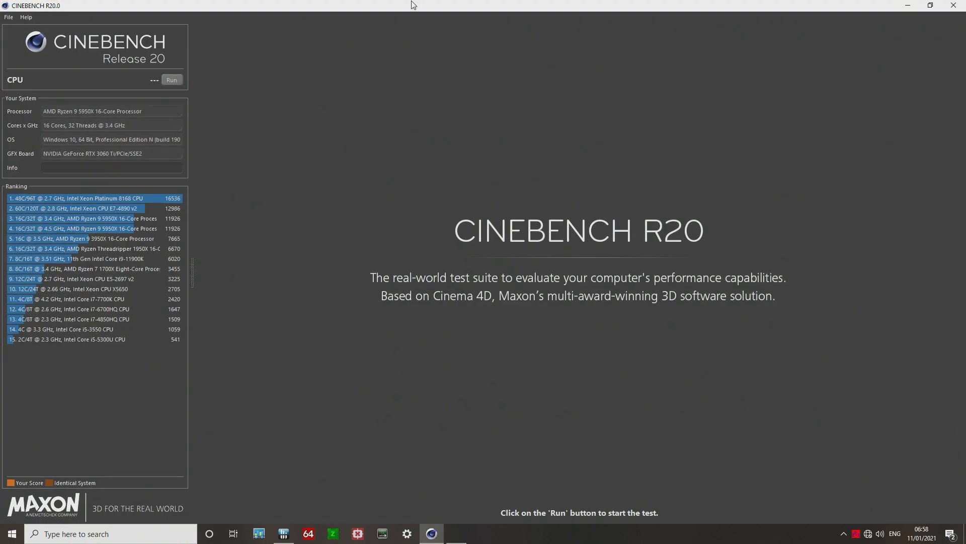
{"action": "double_click", "coordinate": [414, 6]}
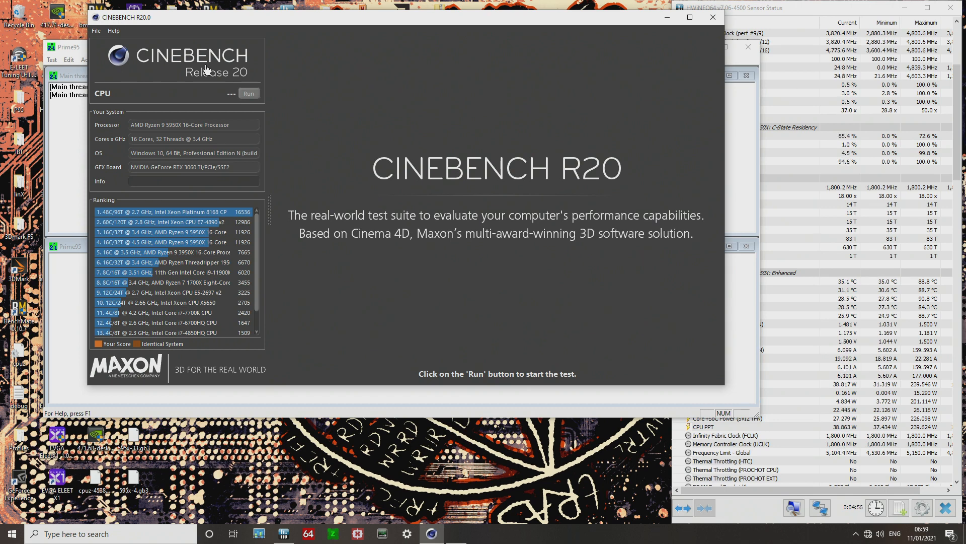
{"action": "left_click", "coordinate": [713, 17]}
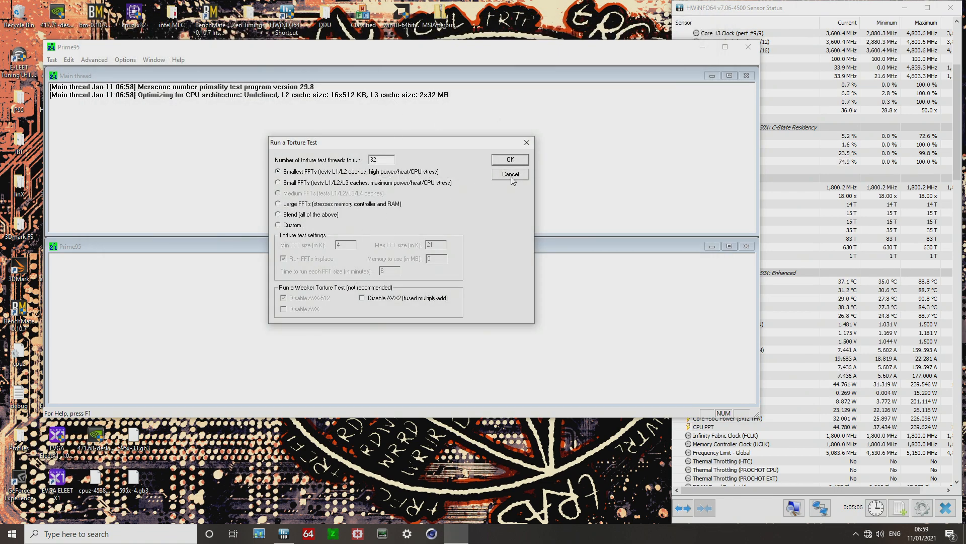
Start the Prime95 torture test and inspect the individual worker windows.
{"action": "left_click", "coordinate": [510, 160]}
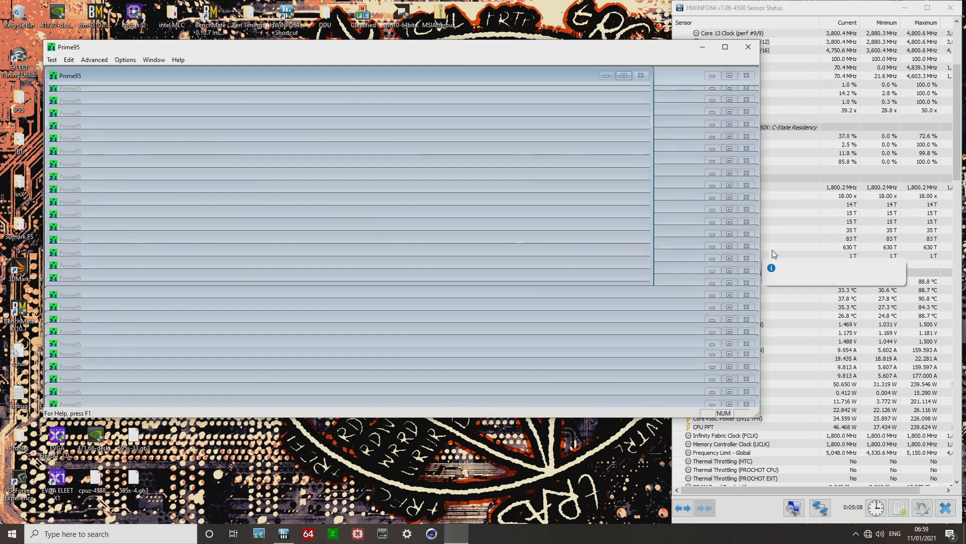
{"action": "left_click", "coordinate": [817, 291]}
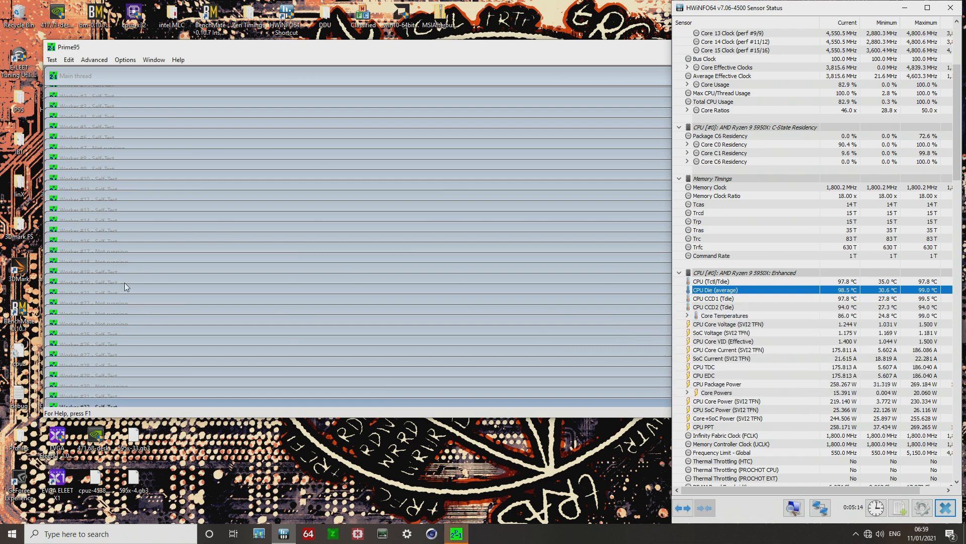
{"action": "left_click", "coordinate": [132, 302]}
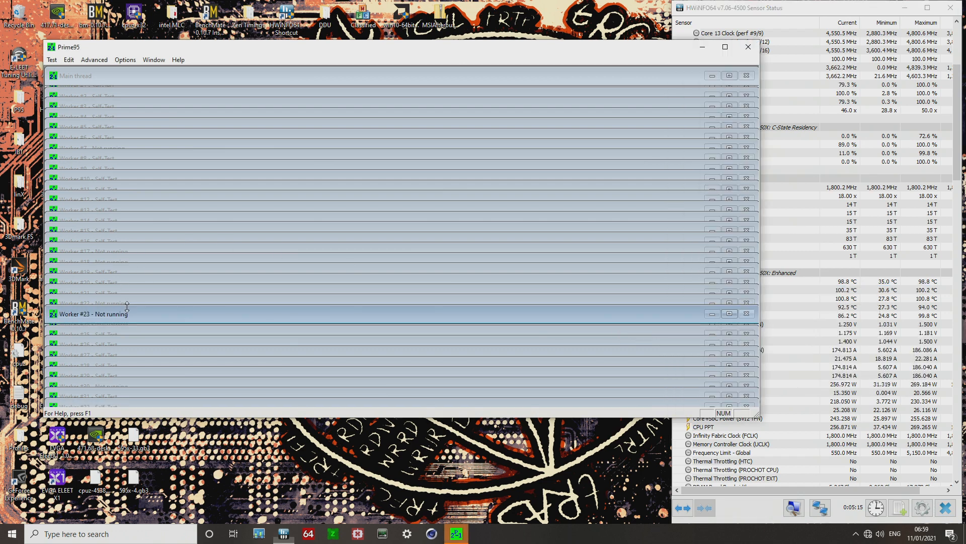
{"action": "left_click", "coordinate": [134, 252]}
{"action": "left_click", "coordinate": [130, 127]}
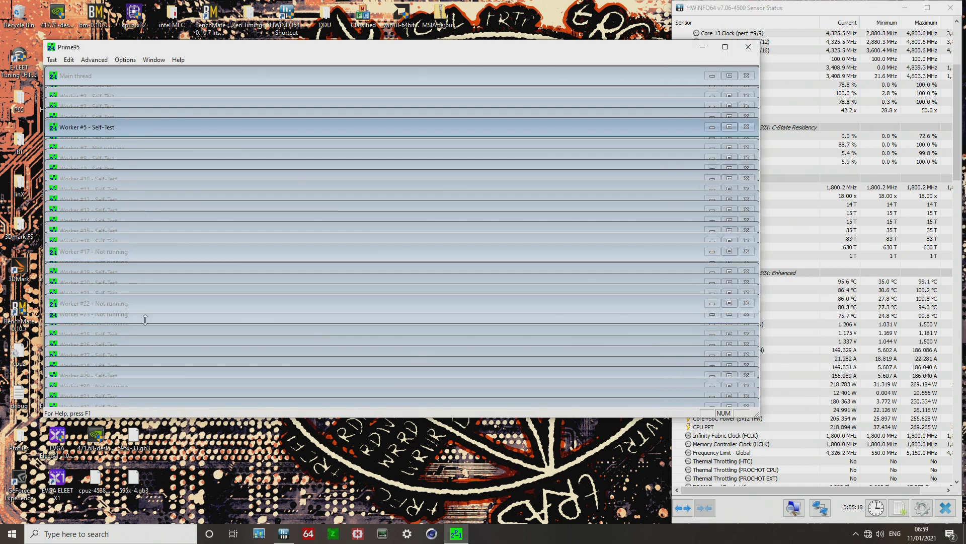
{"action": "left_click", "coordinate": [424, 212]}
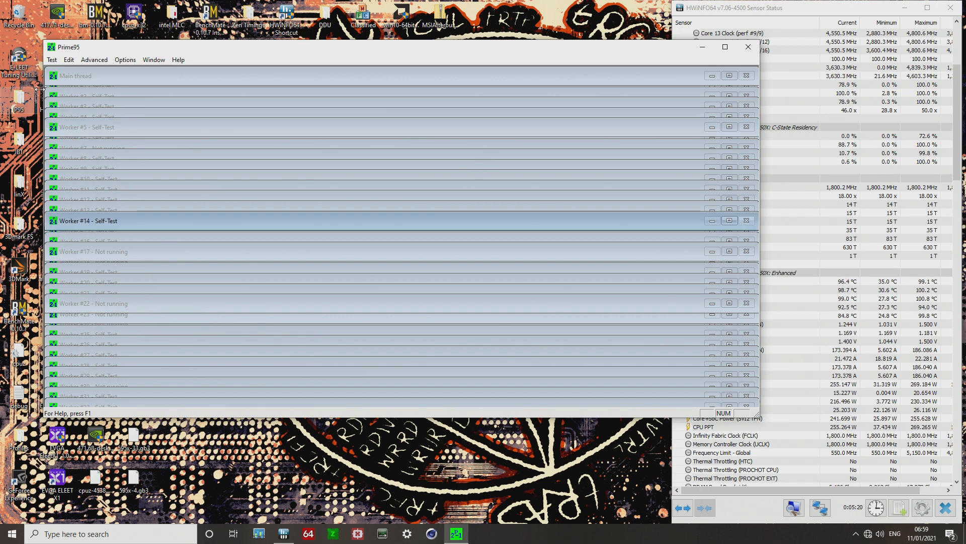
Stop all Prime95 workers and close Prime95.
{"action": "left_click", "coordinate": [52, 59]}
{"action": "left_click", "coordinate": [69, 123]}
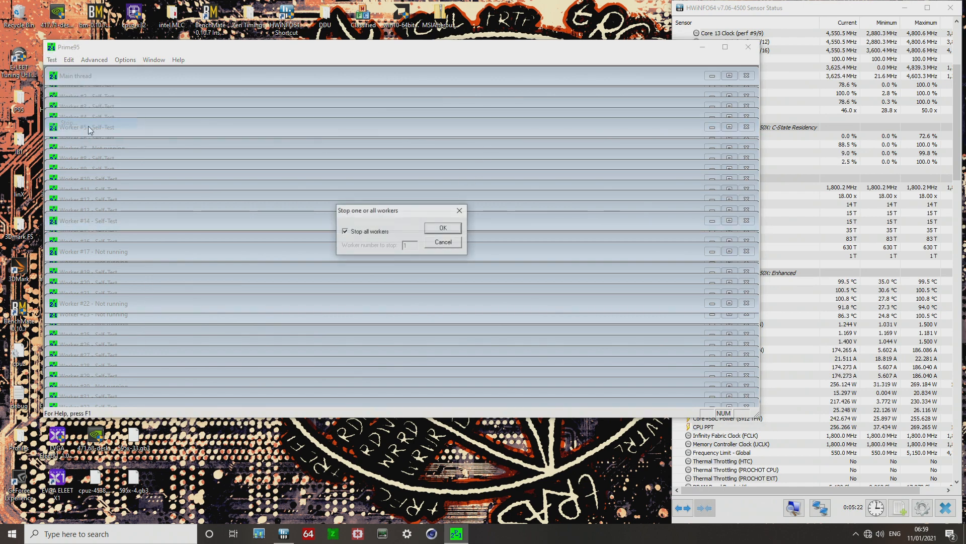
{"action": "left_click", "coordinate": [444, 229]}
{"action": "left_click", "coordinate": [444, 229]}
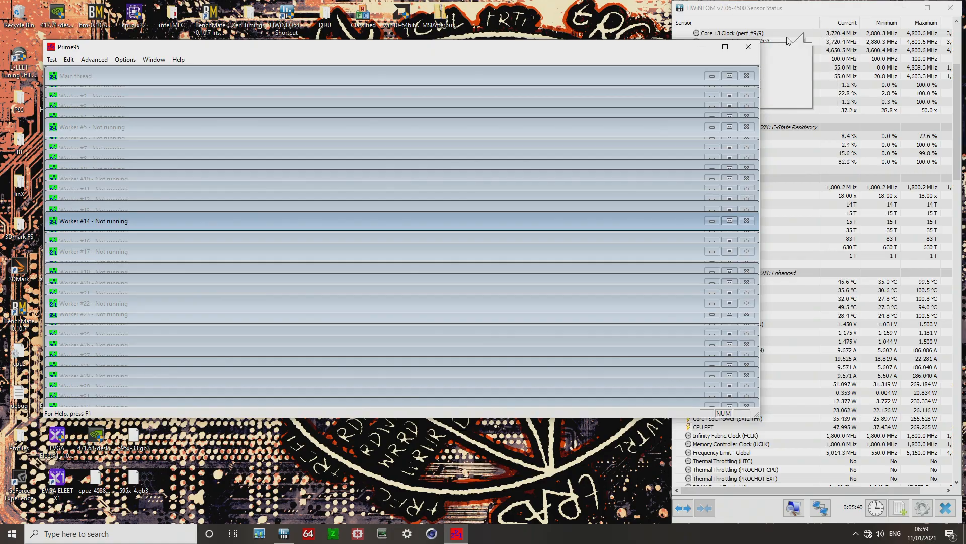
{"action": "left_click", "coordinate": [748, 46]}
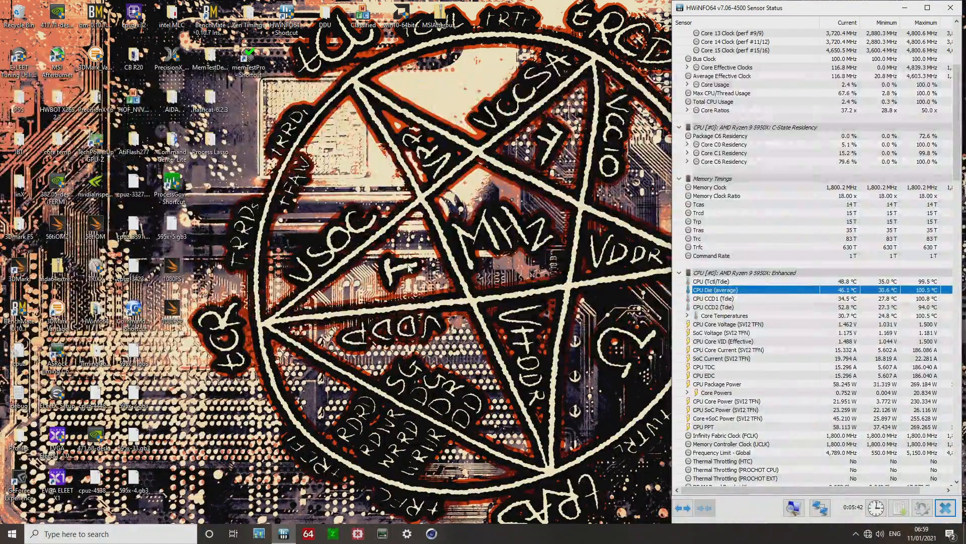
Run the Cinebench R20 CPU benchmark and close Cinebench once the score appears.
{"action": "left_click", "coordinate": [433, 533]}
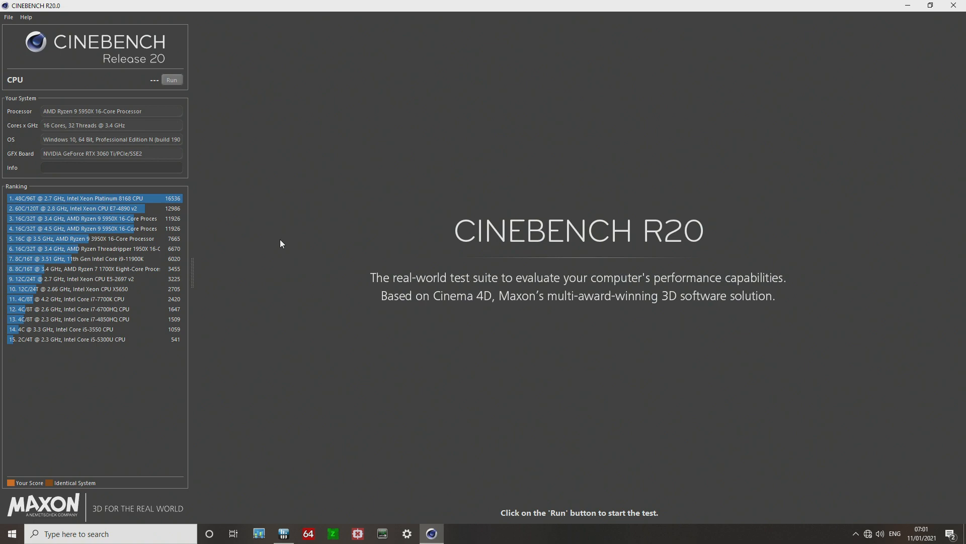
{"action": "double_click", "coordinate": [355, 5]}
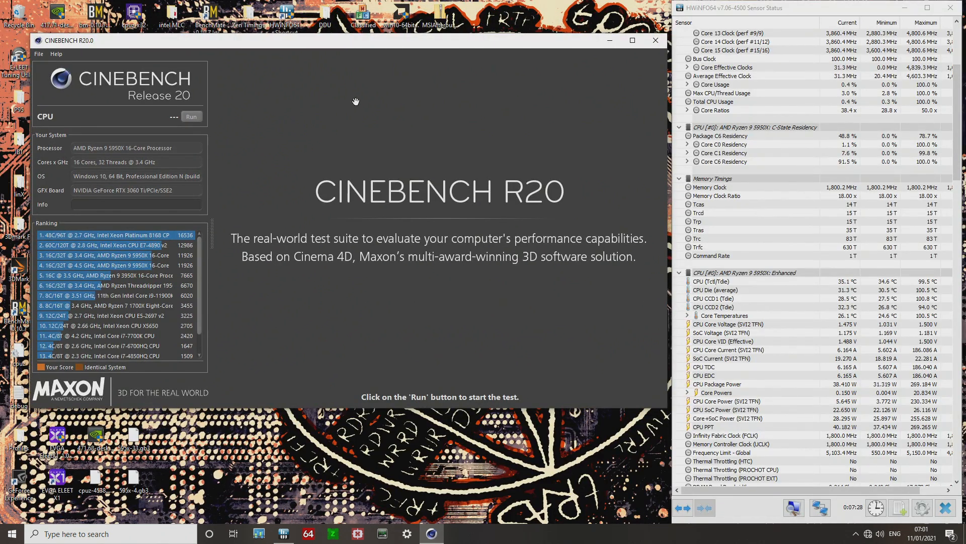
{"action": "left_click", "coordinate": [193, 116]}
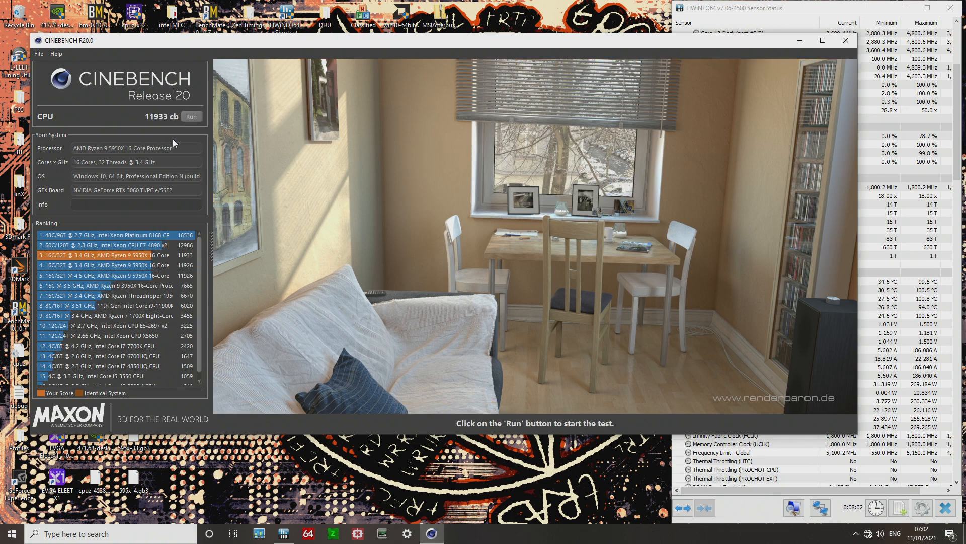
{"action": "left_click", "coordinate": [848, 45]}
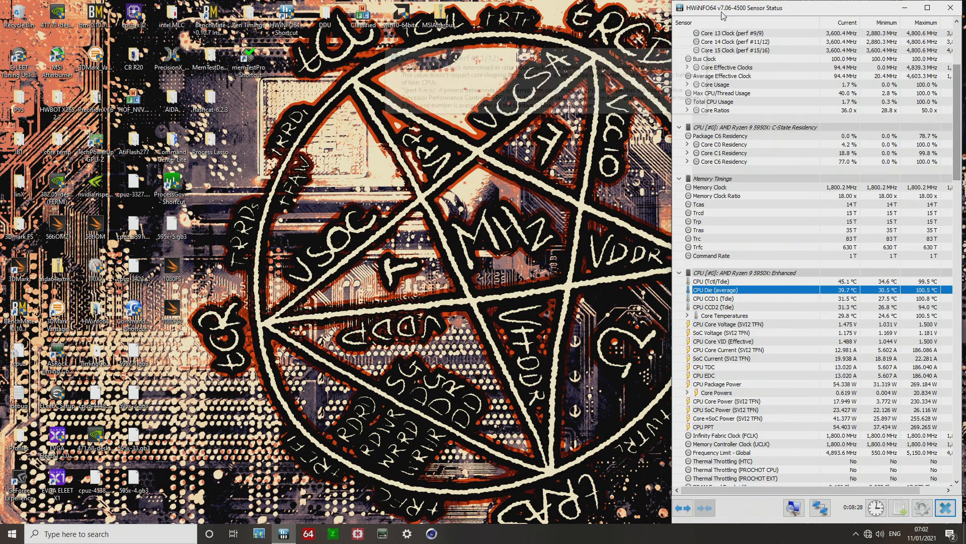
Close HWiNFO and restart the computer from the Start menu's power options.
{"action": "left_click_drag", "start_coordinate": [801, 9], "coordinate": [775, 37]}
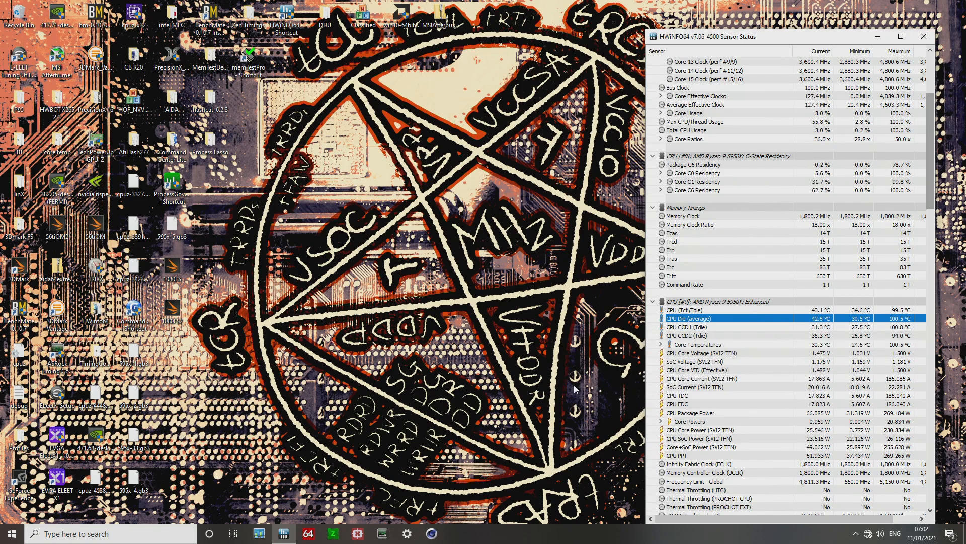
{"action": "left_click", "coordinate": [924, 37]}
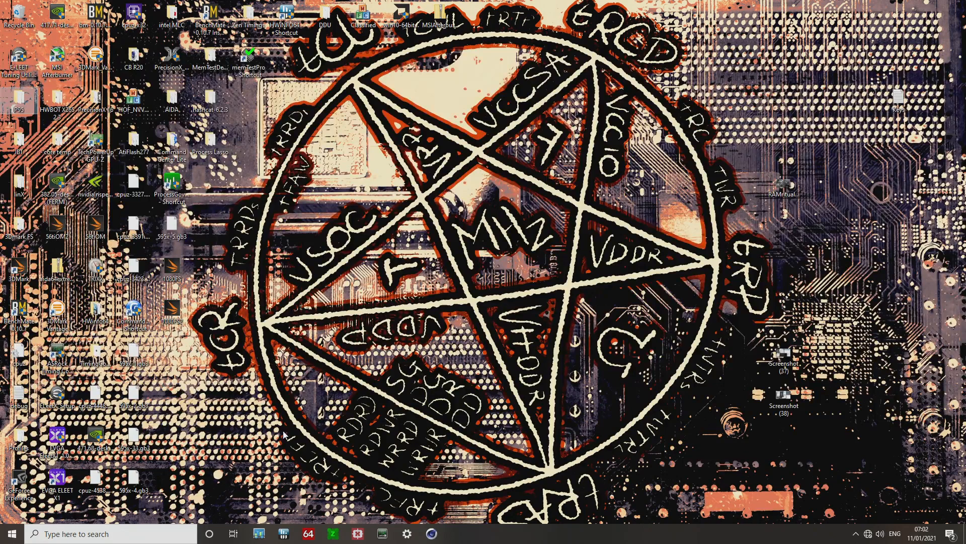
{"action": "left_click", "coordinate": [5, 537]}
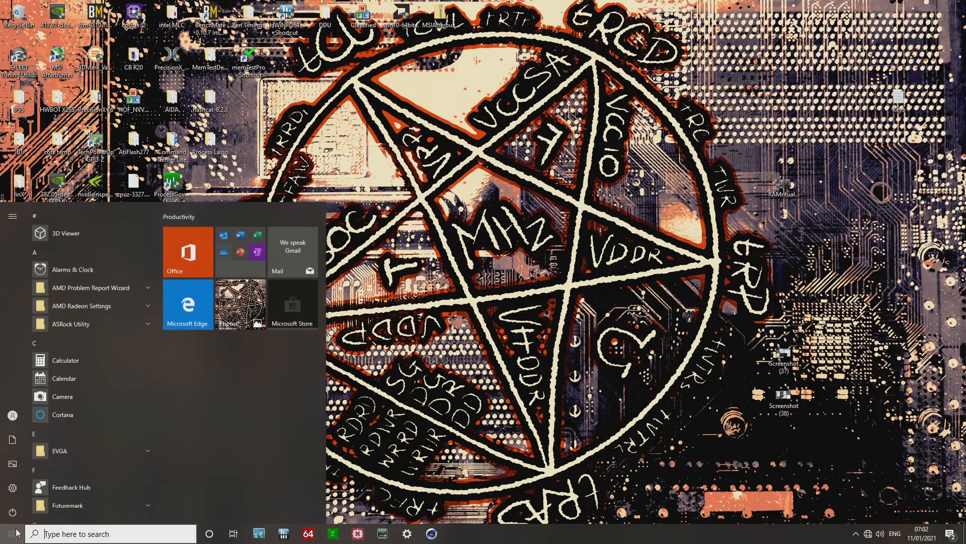
{"action": "left_click", "coordinate": [12, 511]}
{"action": "left_click", "coordinate": [23, 484]}
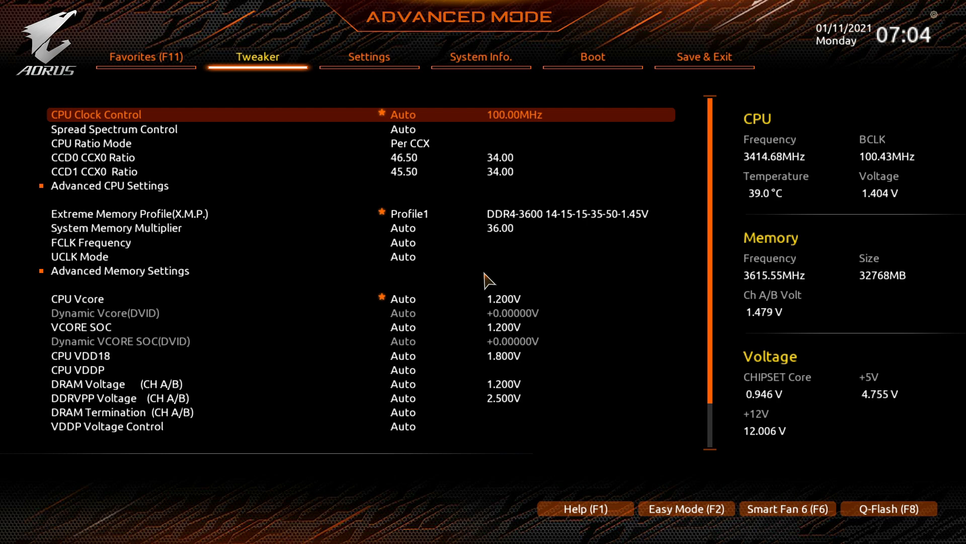
Browse the BIOS Tweaker settings and the Advanced CPU Settings list.
{"action": "key", "text": "Down"}
{"action": "key", "text": "Down"}
{"action": "key", "text": "Down"}
{"action": "key", "text": "Down"}
{"action": "key", "text": "Down"}
{"action": "key", "text": "Down"}
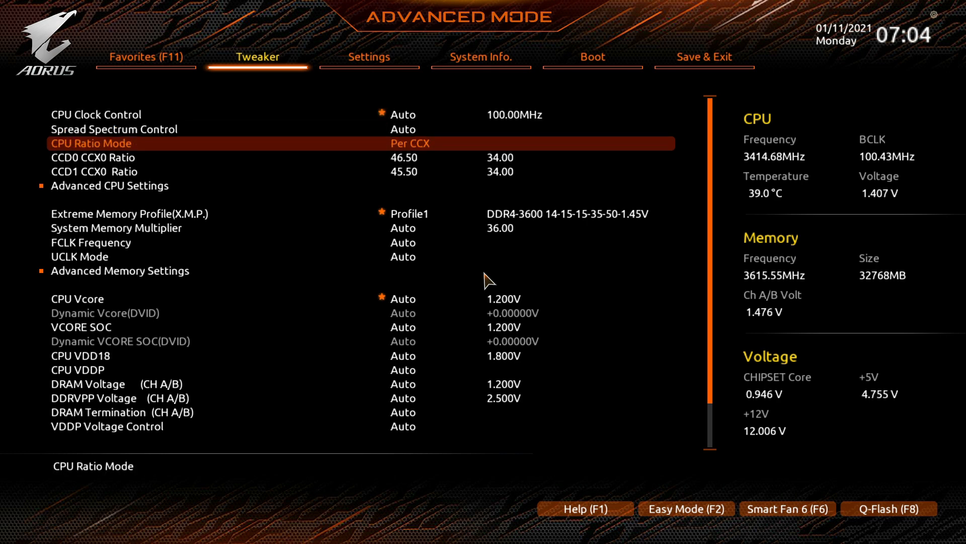
{"action": "key", "text": "Down"}
{"action": "key", "text": "Down"}
{"action": "key", "text": "Up"}
{"action": "key", "text": "Up"}
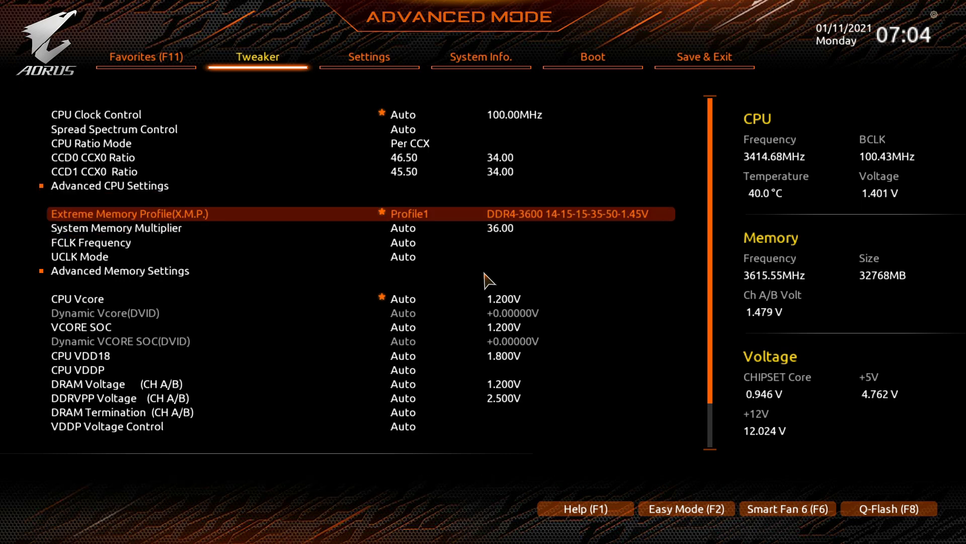
{"action": "key", "text": "Up"}
{"action": "key", "text": "Return"}
{"action": "key", "text": "Down"}
{"action": "key", "text": "Down"}
{"action": "key", "text": "Down"}
{"action": "key", "text": "Down"}
{"action": "key", "text": "Down"}
{"action": "key", "text": "Down"}
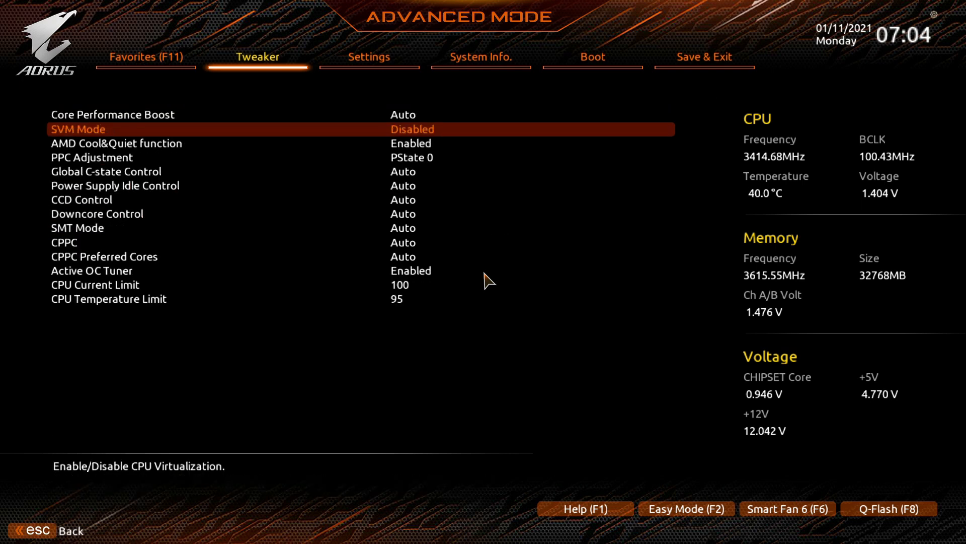
{"action": "key", "text": "Down"}
{"action": "key", "text": "Down"}
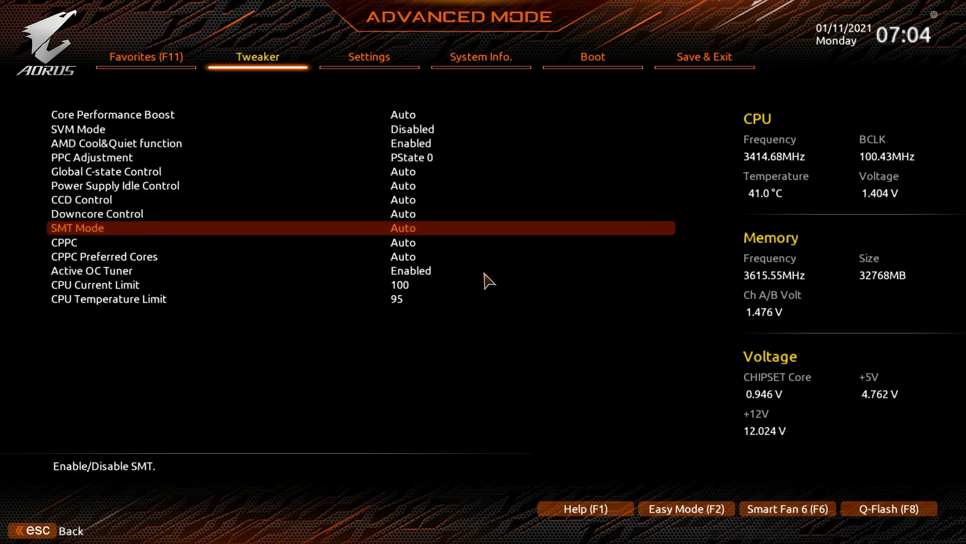
Open the Custom Core Pstates page under Settings and review the Pstate0 frequency and VID entries.
{"action": "key", "text": "Right"}
{"action": "key", "text": "Down"}
{"action": "key", "text": "Down"}
{"action": "key", "text": "Down"}
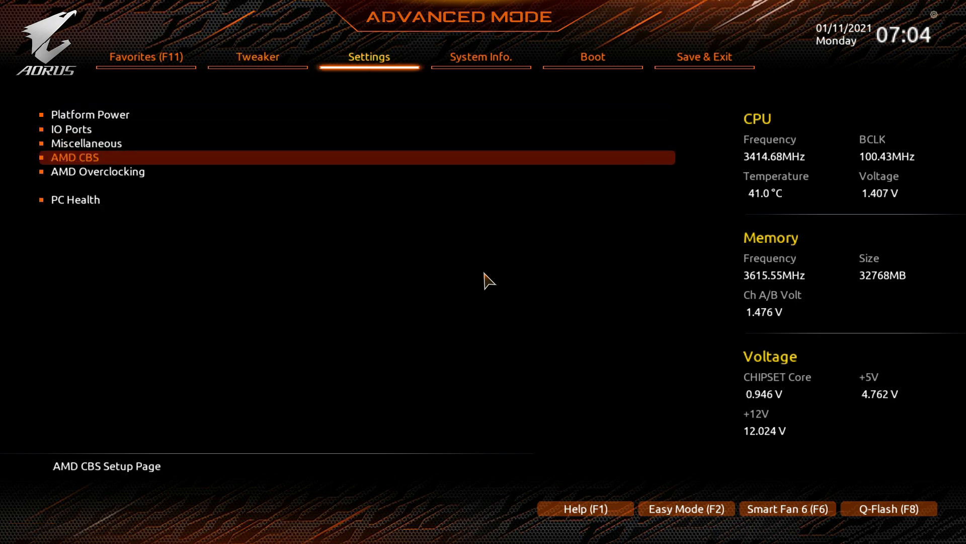
{"action": "key", "text": "Down"}
{"action": "key", "text": "Up"}
{"action": "key", "text": "Return"}
{"action": "key", "text": "Down"}
{"action": "key", "text": "Return"}
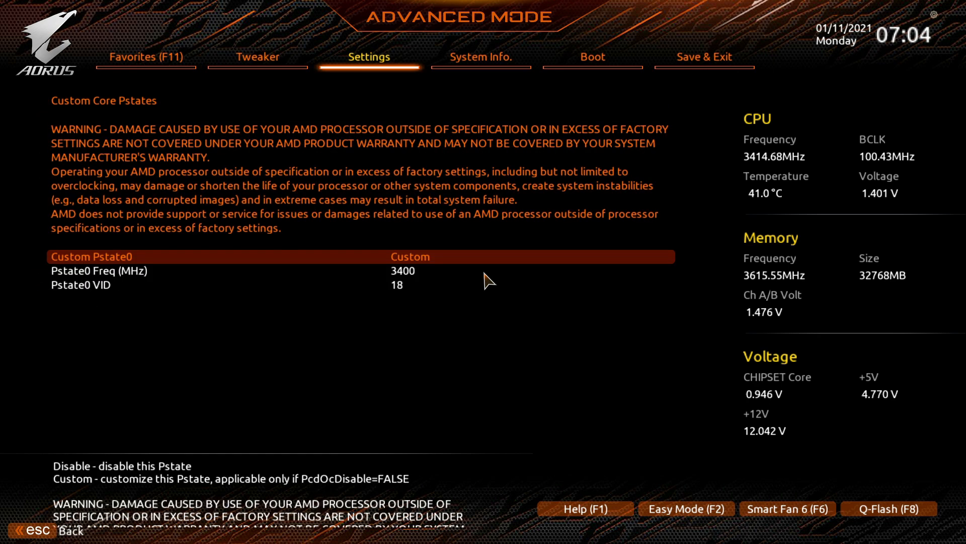
{"action": "key", "text": "Down"}
{"action": "key", "text": "Down"}
{"action": "key", "text": "Up"}
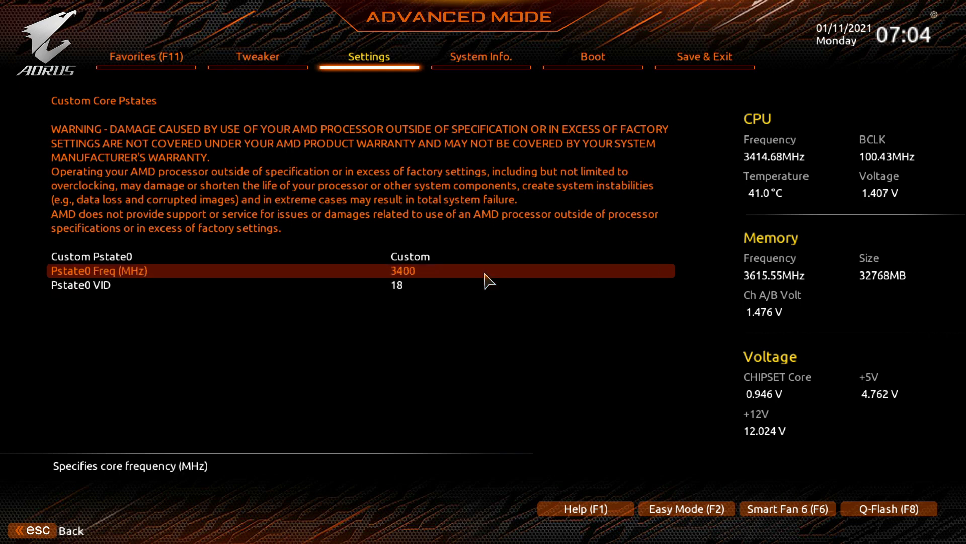
{"action": "key", "text": "Down"}
{"action": "key", "text": "Up"}
{"action": "key", "text": "Down"}
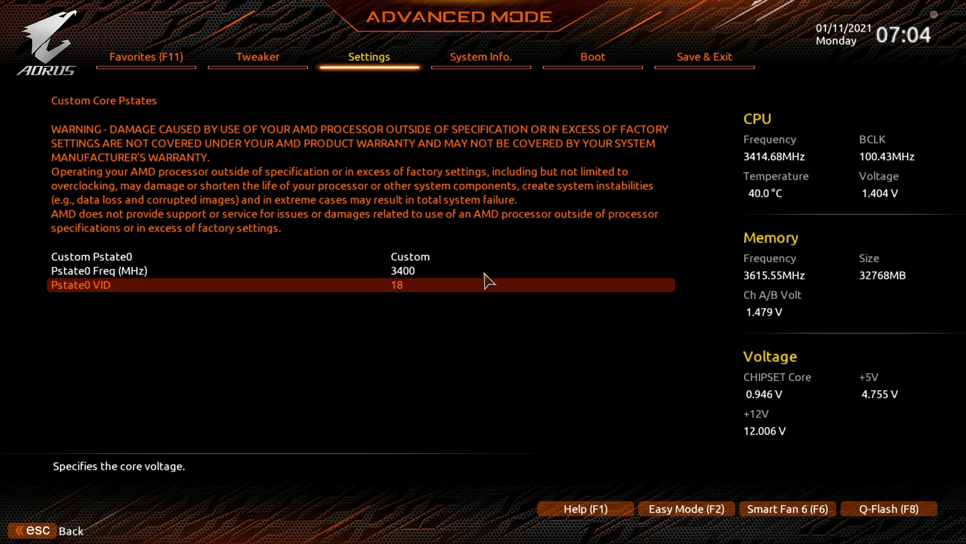
{"action": "key", "text": "Up"}
{"action": "key", "text": "Up"}
Switch Custom Pstate0 to Auto and back to Custom.
{"action": "key", "text": "Return"}
{"action": "key", "text": "Down"}
{"action": "key", "text": "Return"}
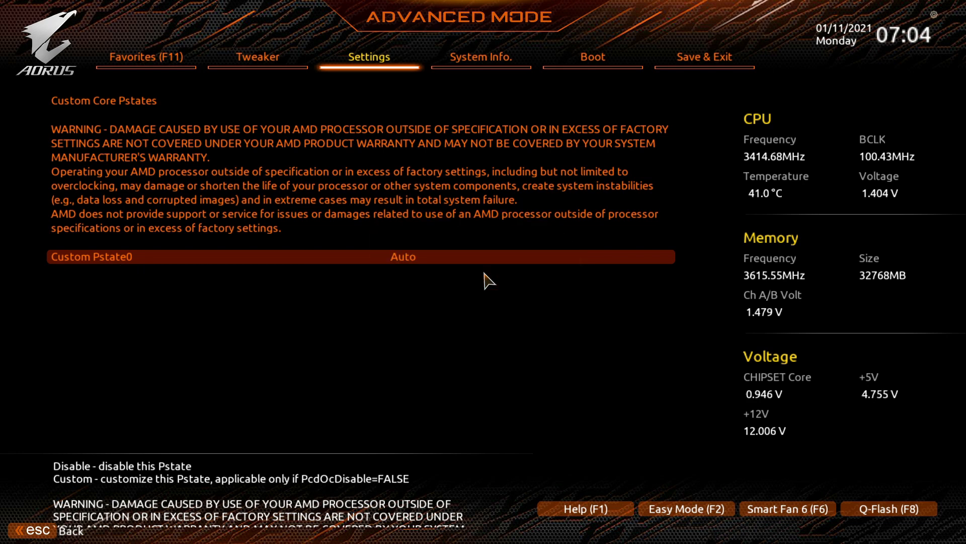
{"action": "key", "text": "Return"}
{"action": "key", "text": "Up"}
{"action": "key", "text": "Return"}
{"action": "key", "text": "Down"}
{"action": "key", "text": "Down"}
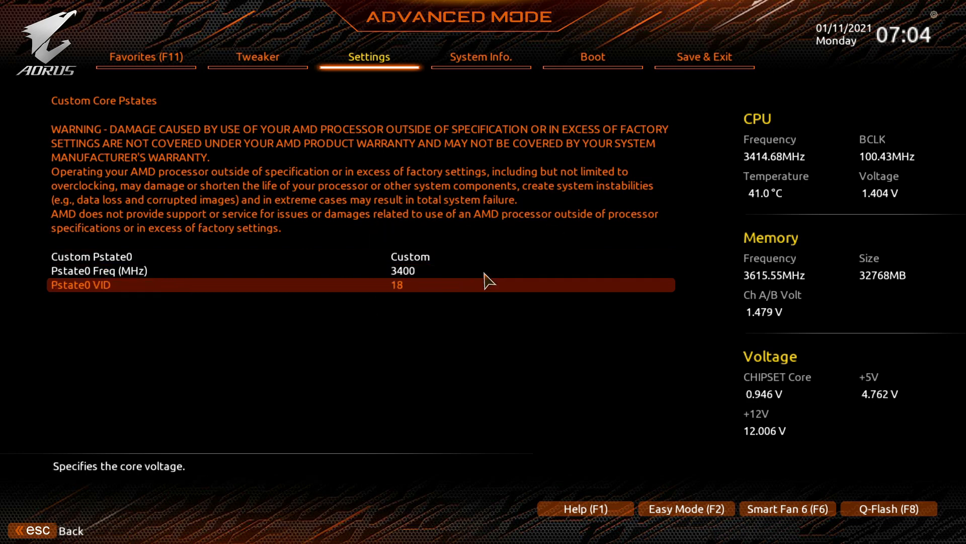
Load optimized defaults from the Save & Exit page.
{"action": "key", "text": "Up"}
{"action": "key", "text": "Right"}
{"action": "key", "text": "Right"}
{"action": "key", "text": "Right"}
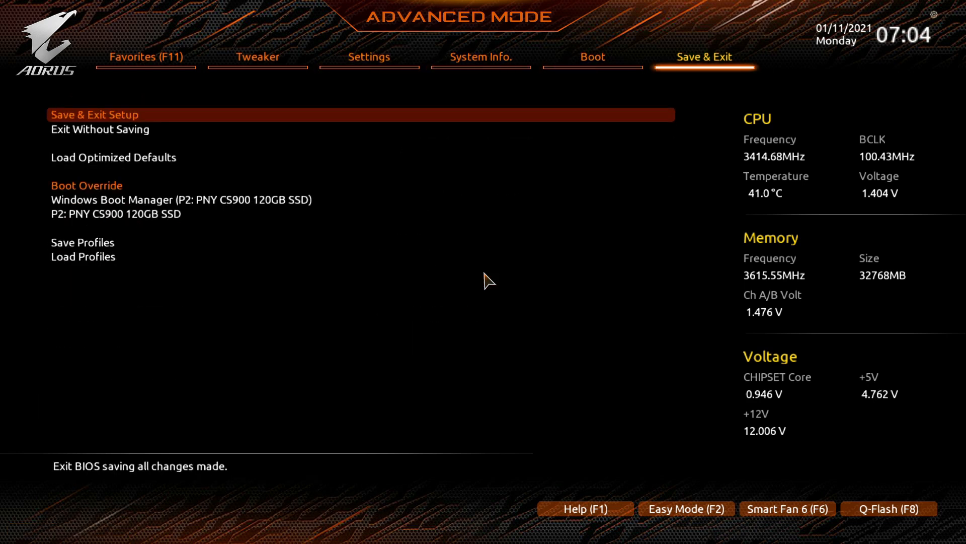
{"action": "key", "text": "Down"}
{"action": "key", "text": "Down"}
{"action": "key", "text": "Return"}
{"action": "key", "text": "Escape"}
Return to the Custom Core Pstates page and set Custom Pstate0 to Custom.
{"action": "key", "text": "Left"}
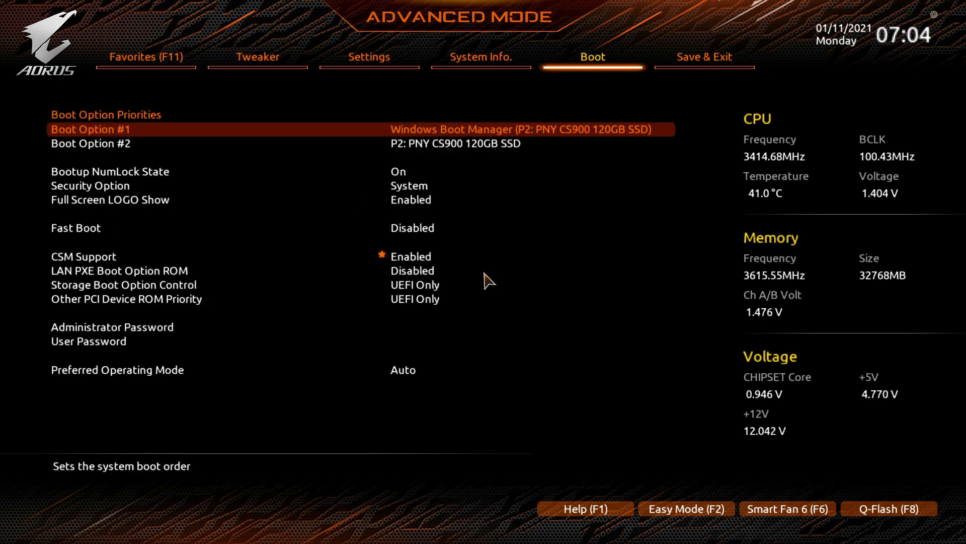
{"action": "key", "text": "Left"}
{"action": "key", "text": "Return"}
{"action": "key", "text": "Escape"}
{"action": "key", "text": "Right"}
{"action": "key", "text": "Left"}
{"action": "key", "text": "Left"}
{"action": "key", "text": "Down"}
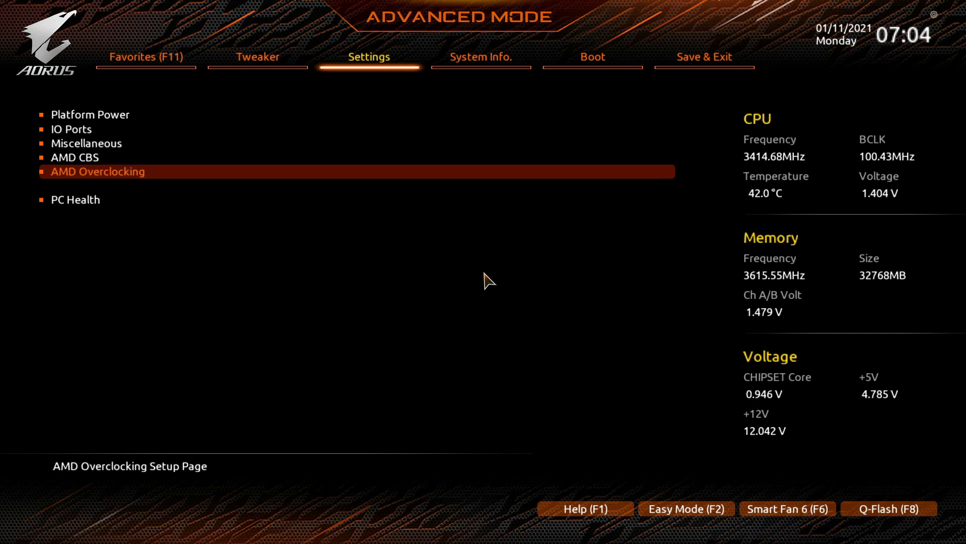
{"action": "key", "text": "Up"}
{"action": "key", "text": "Return"}
{"action": "key", "text": "Down"}
{"action": "key", "text": "Return"}
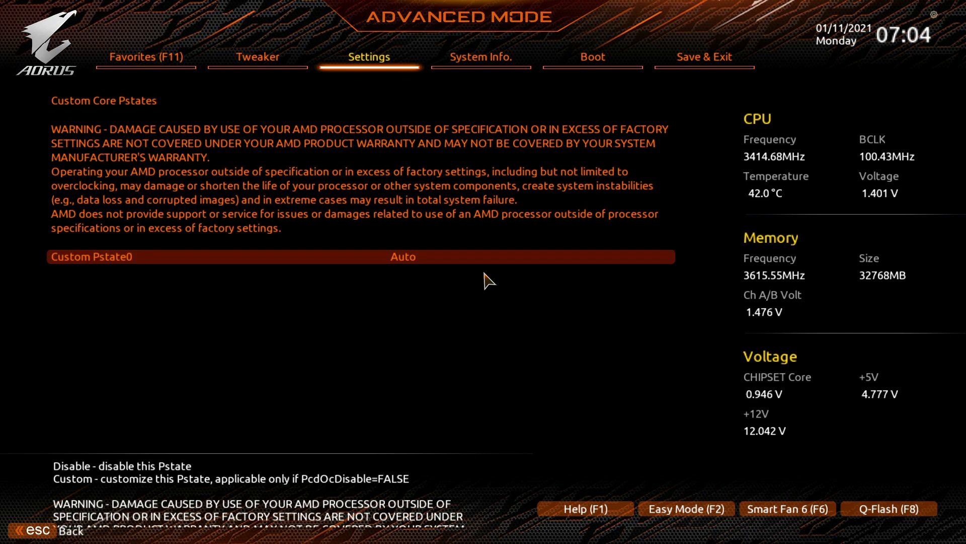
{"action": "key", "text": "Return"}
{"action": "key", "text": "Up"}
{"action": "key", "text": "Return"}
Set the Pstate0 VID to 14.
{"action": "key", "text": "Down"}
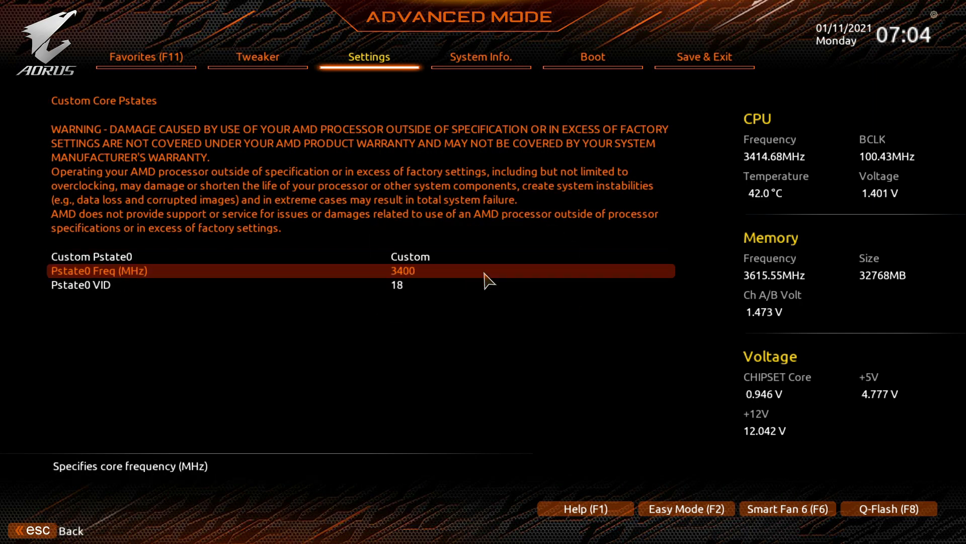
{"action": "key", "text": "Down"}
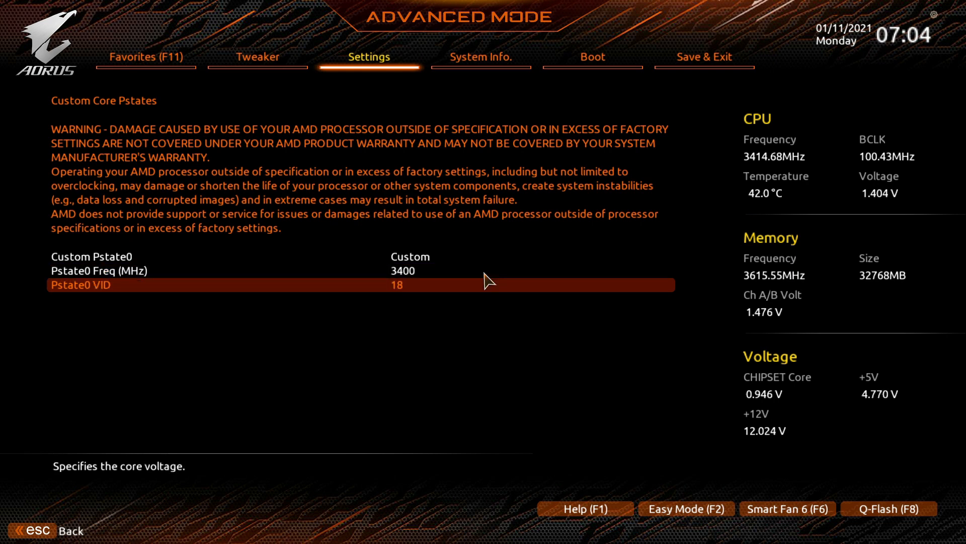
{"action": "key", "text": "Up"}
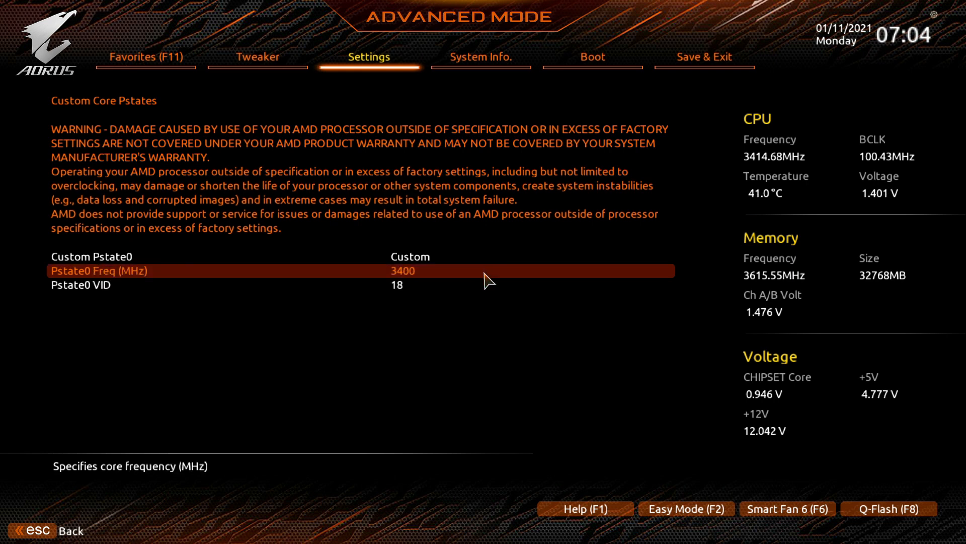
{"action": "key", "text": "Down"}
{"action": "type", "text": "a"}
{"action": "key", "text": "Up"}
{"action": "key", "text": "Down"}
{"action": "key", "text": "BackSpace"}
{"action": "type", "text": "18"}
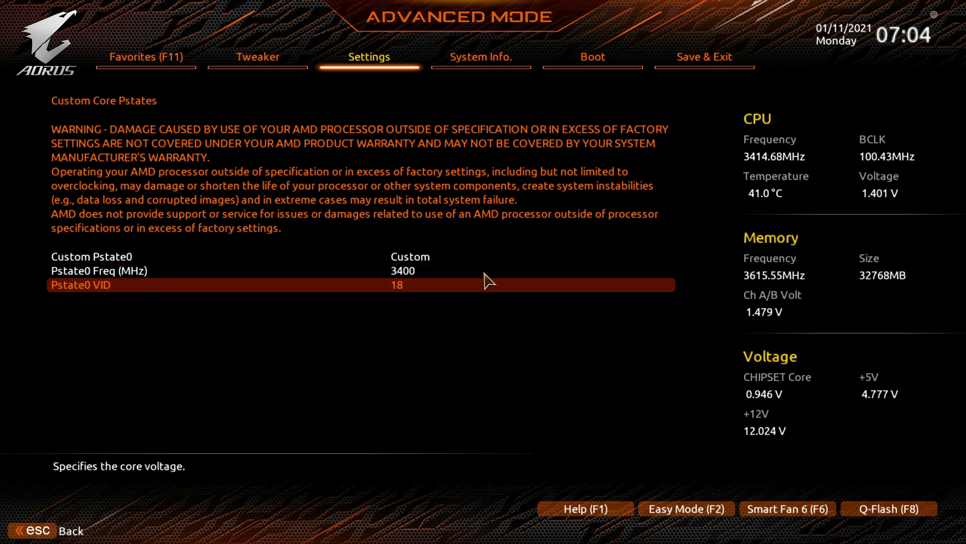
{"action": "key", "text": "Up"}
{"action": "key", "text": "Down"}
{"action": "key", "text": "minus"}
{"action": "key", "text": "minus"}
{"action": "key", "text": "minus"}
{"action": "key", "text": "minus"}
{"action": "key", "text": "Up"}
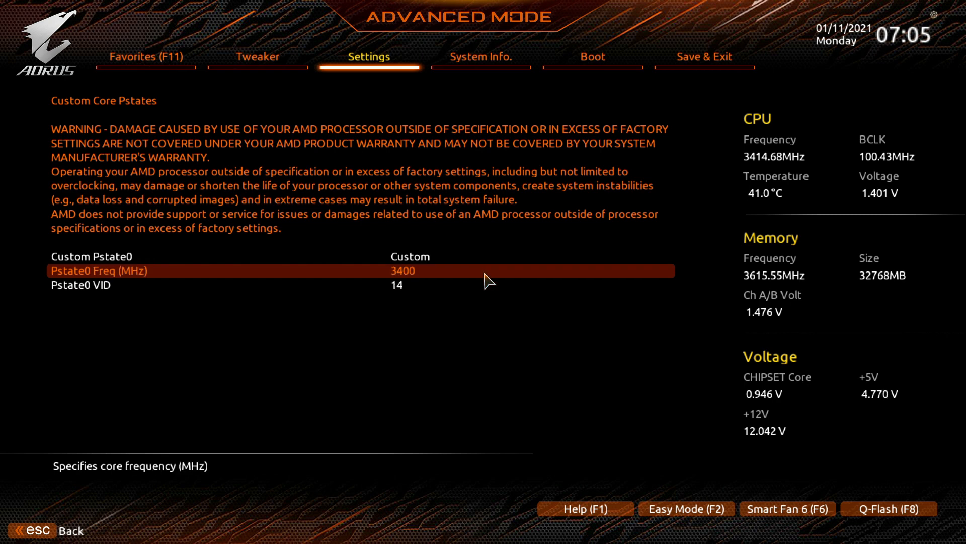
Set the Pstate0 VID to 16.
{"action": "key", "text": "Down"}
{"action": "type", "text": "22"}
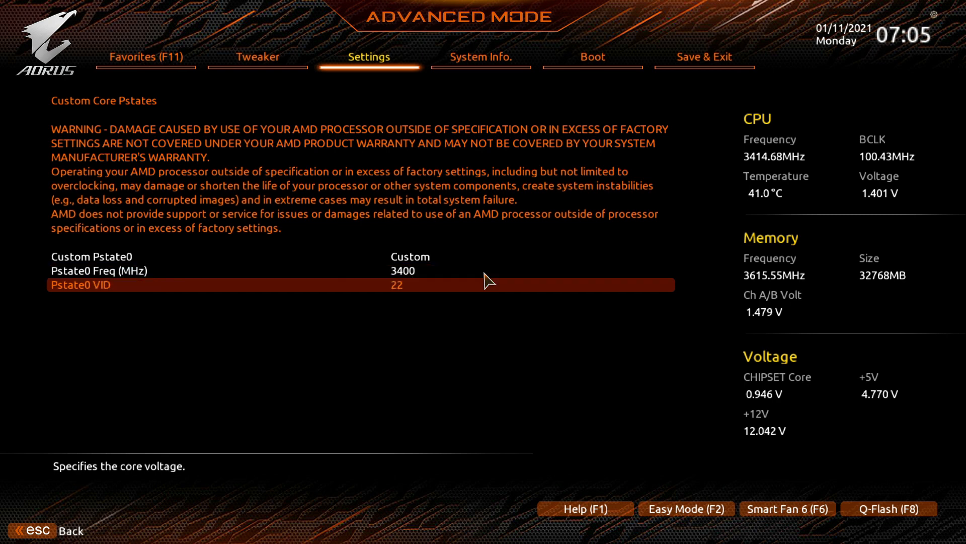
{"action": "key", "text": "minus"}
{"action": "key", "text": "minus"}
{"action": "key", "text": "Up"}
{"action": "key", "text": "Down"}
{"action": "type", "text": "16"}
Review the Advanced CPU Settings list and the Settings page entries.
{"action": "key", "text": "Left"}
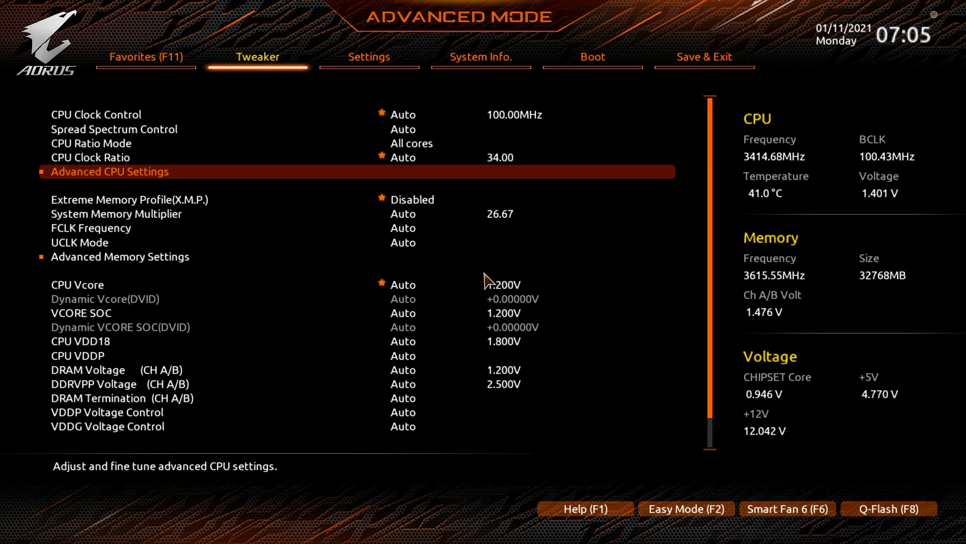
{"action": "key", "text": "Return"}
{"action": "key", "text": "Down"}
{"action": "key", "text": "Down"}
{"action": "key", "text": "Down"}
{"action": "key", "text": "Return"}
{"action": "key", "text": "Down"}
{"action": "key", "text": "Return"}
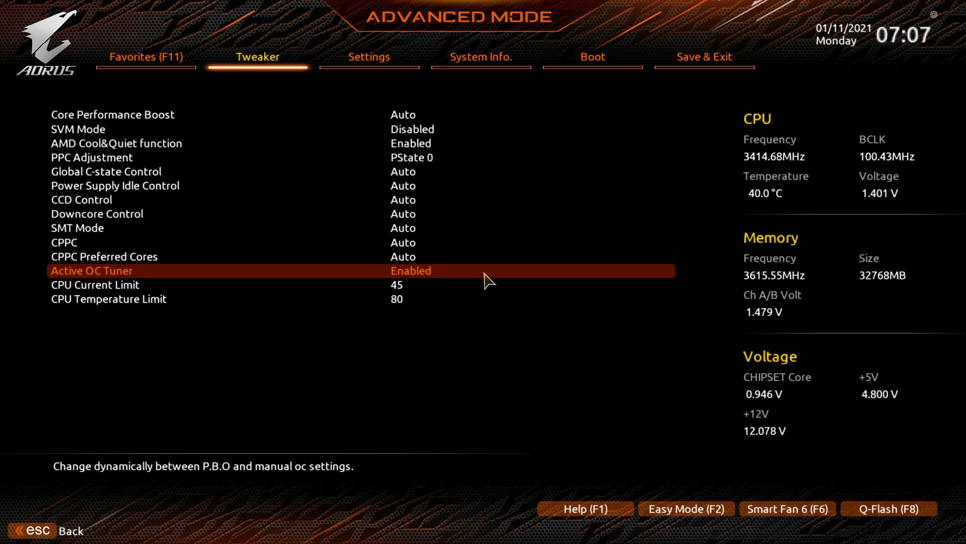
{"action": "key", "text": "Right"}
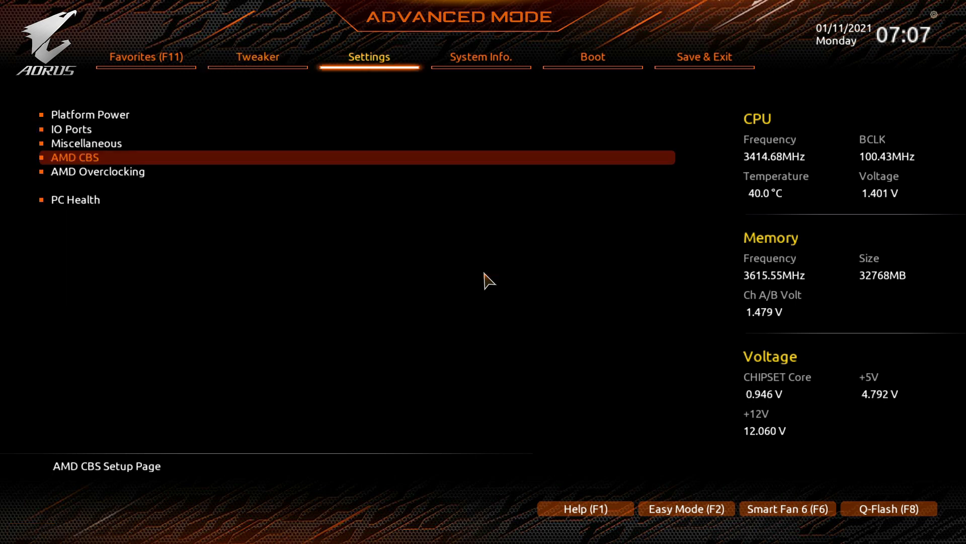
{"action": "key", "text": "Left"}
{"action": "key", "text": "Right"}
{"action": "key", "text": "Left"}
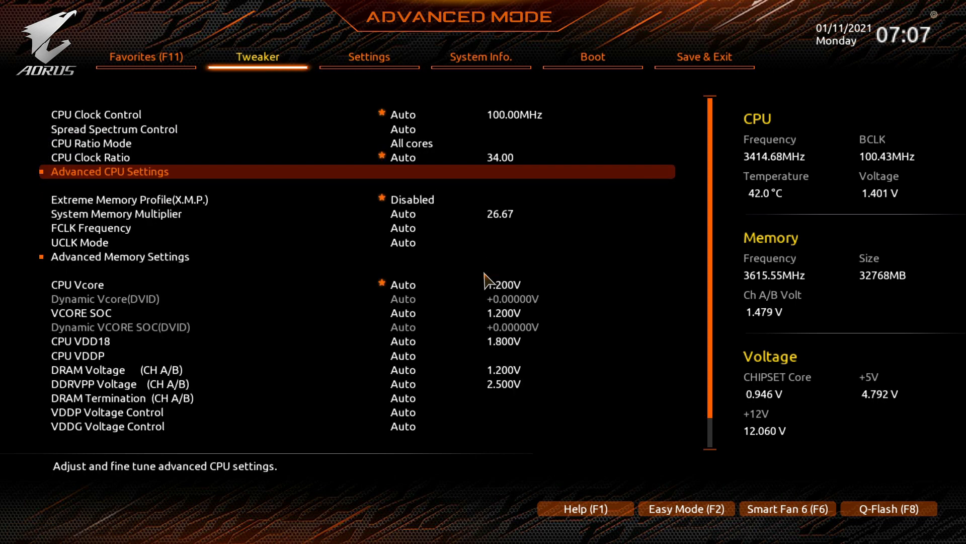
{"action": "key", "text": "Down"}
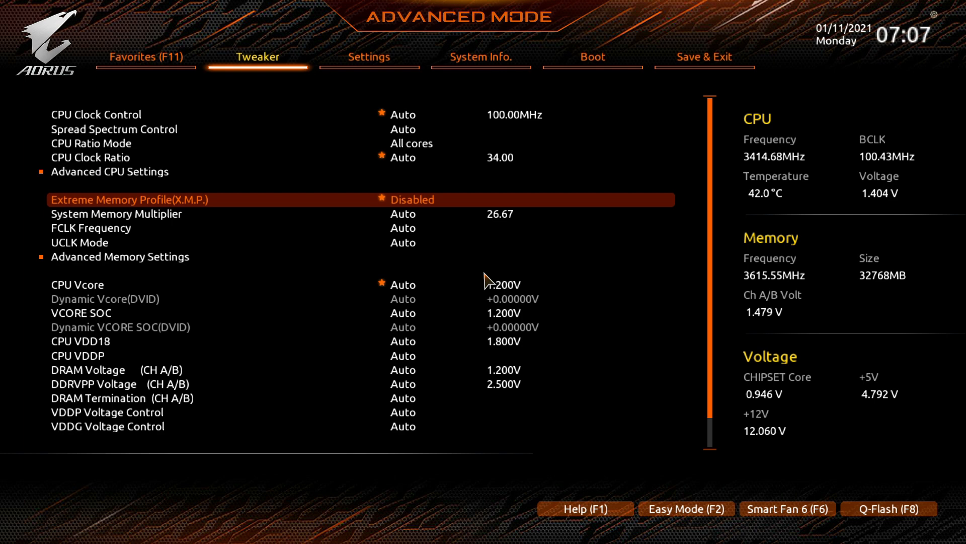
{"action": "key", "text": "Up"}
{"action": "key", "text": "Right"}
{"action": "key", "text": "Down"}
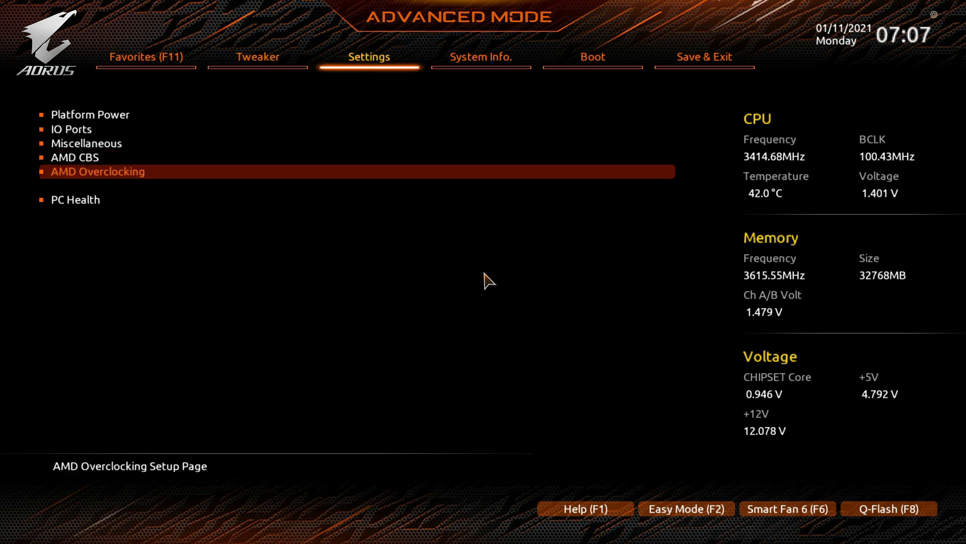
Open AMD Overclocking and set Precision Boost Overdrive to Advanced.
{"action": "key", "text": "Return"}
{"action": "key", "text": "Down"}
{"action": "key", "text": "Up"}
{"action": "key", "text": "Return"}
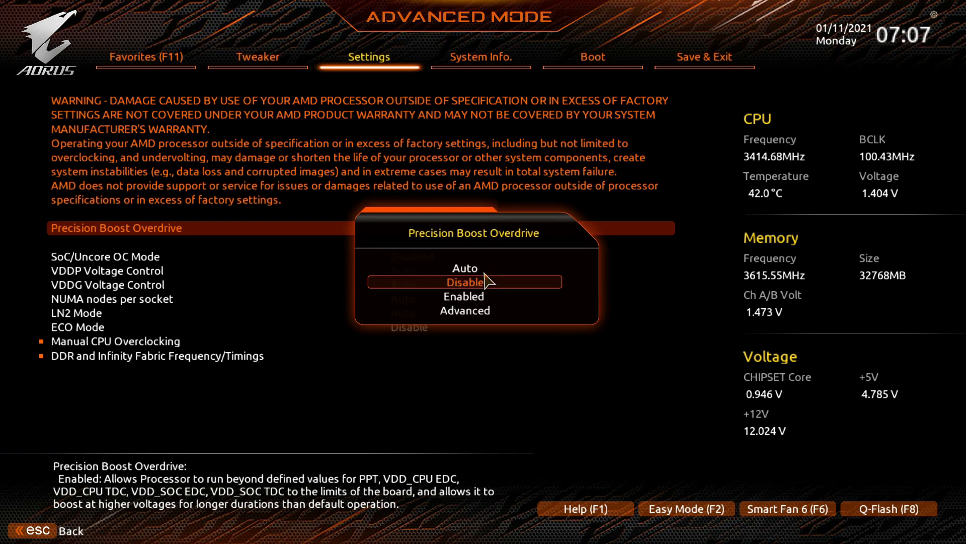
{"action": "key", "text": "Down"}
{"action": "key", "text": "Down"}
{"action": "key", "text": "Return"}
Set PBO Limits to Manual.
{"action": "key", "text": "Down"}
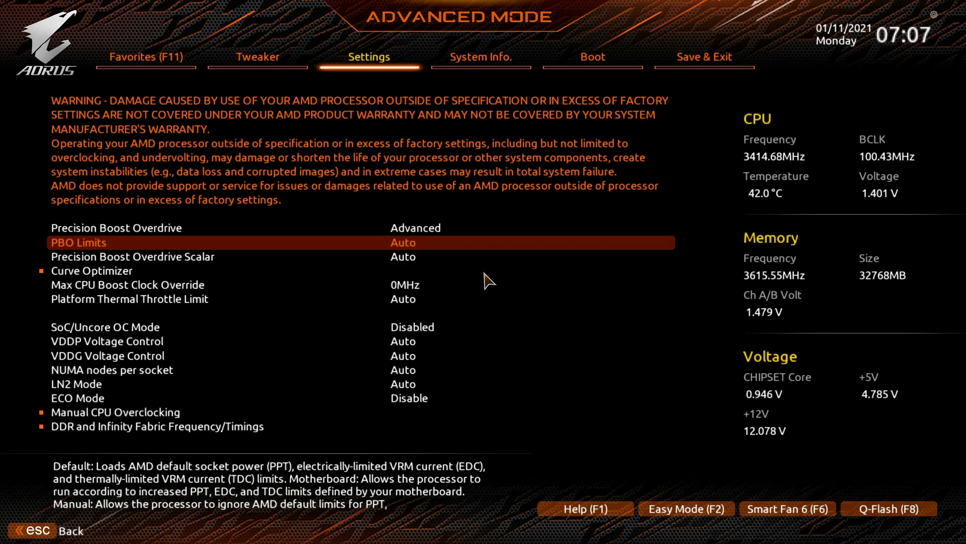
{"action": "key", "text": "Return"}
{"action": "key", "text": "Down"}
{"action": "key", "text": "Down"}
{"action": "key", "text": "Down"}
{"action": "key", "text": "Return"}
{"action": "key", "text": "Down"}
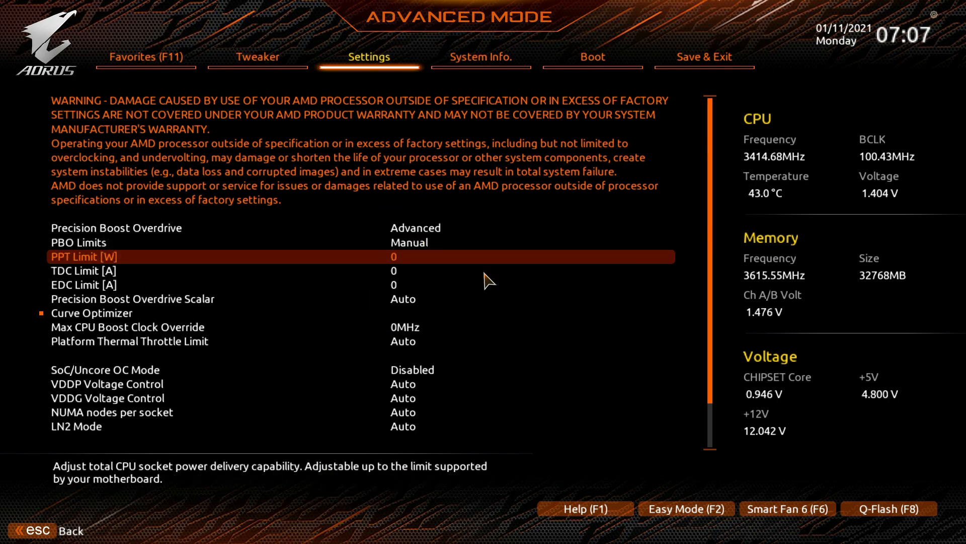
Set the PPT limit to 333 W, the TDC limit to 177 A and the EDC limit to 177 A.
{"action": "key", "text": "Up"}
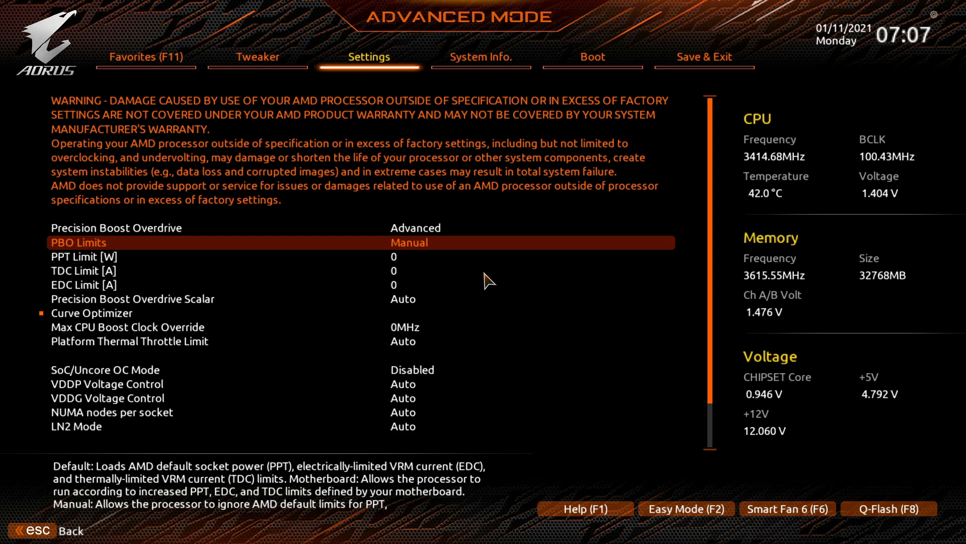
{"action": "key", "text": "Down"}
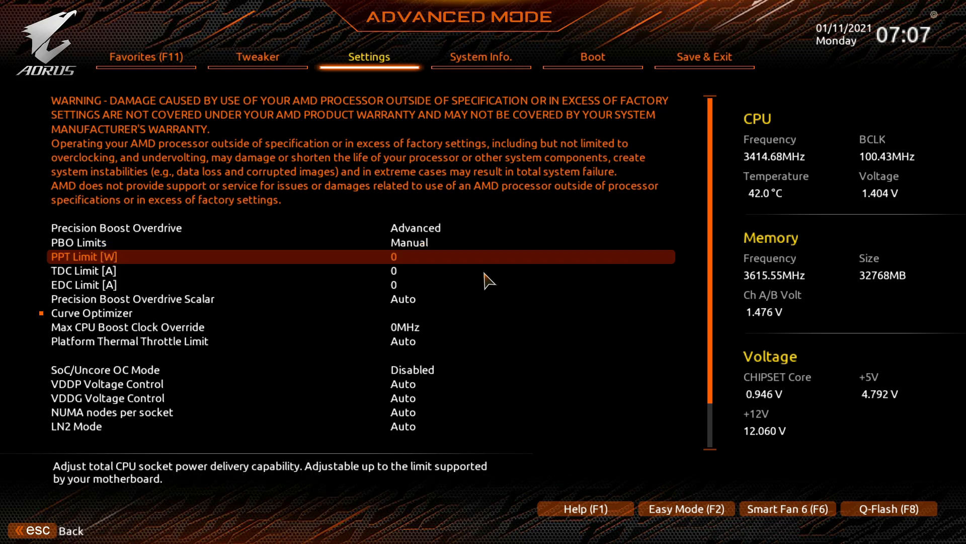
{"action": "type", "text": "333"}
{"action": "key", "text": "Down"}
{"action": "type", "text": "177"}
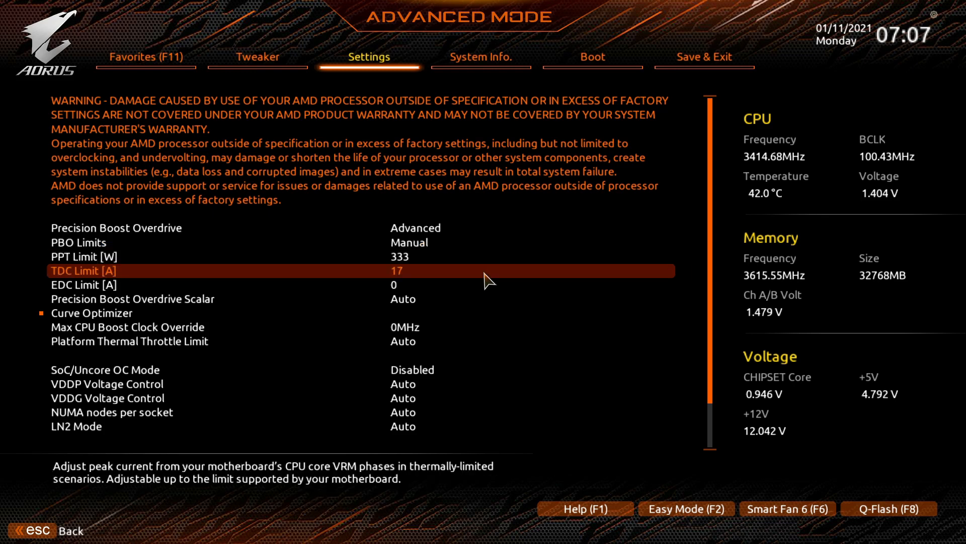
{"action": "key", "text": "Down"}
{"action": "type", "text": "177"}
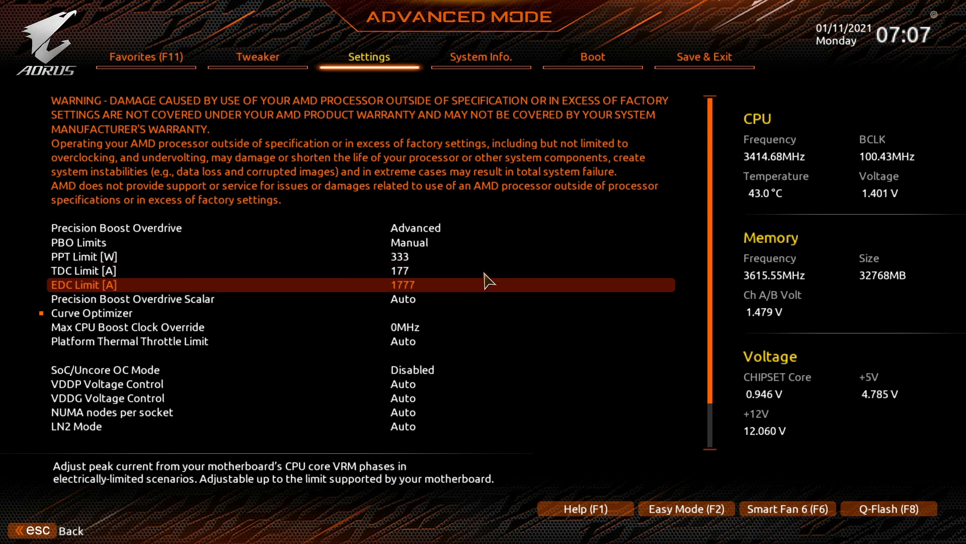
{"action": "type", "text": "7"}
{"action": "key", "text": "BackSpace"}
{"action": "key", "text": "Up"}
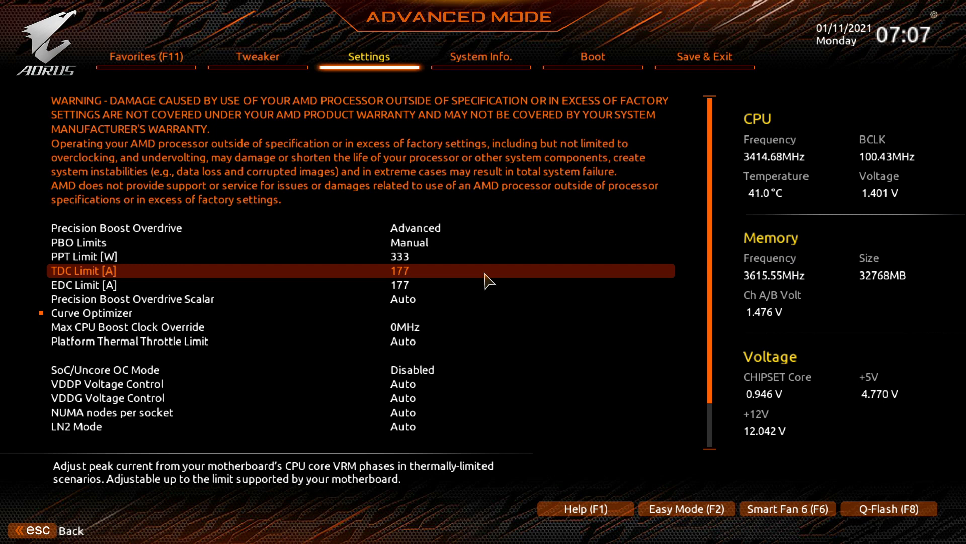
{"action": "key", "text": "Down"}
{"action": "key", "text": "Up"}
Check the Active OC Tuner option and the CPU current and temperature limits in Advanced CPU Settings.
{"action": "key", "text": "Left"}
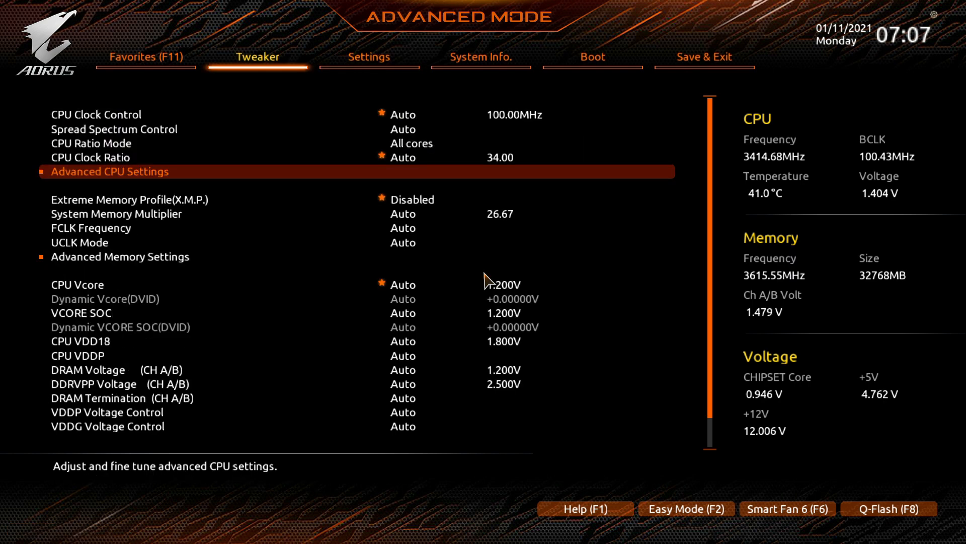
{"action": "key", "text": "Return"}
{"action": "key", "text": "Down"}
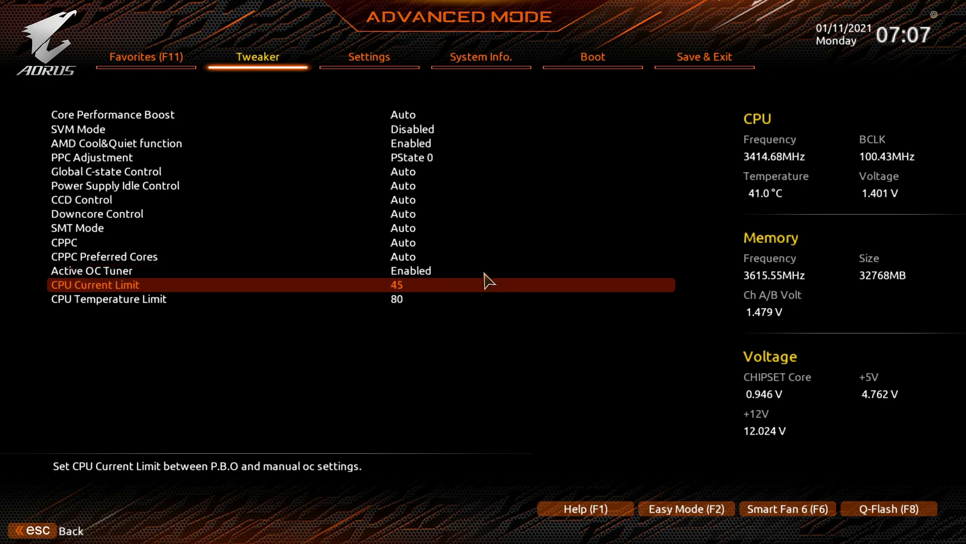
{"action": "key", "text": "Up"}
{"action": "key", "text": "Return"}
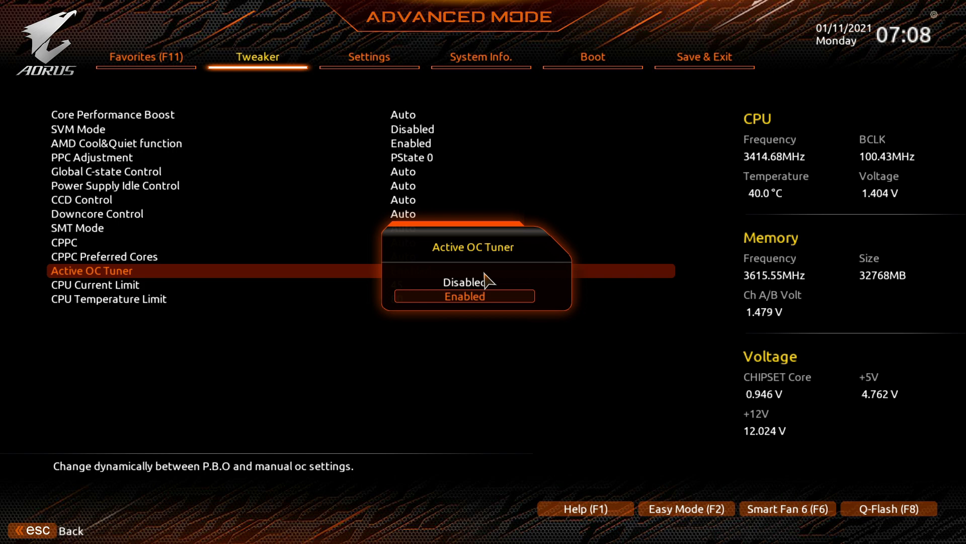
{"action": "key", "text": "Return"}
{"action": "key", "text": "Down"}
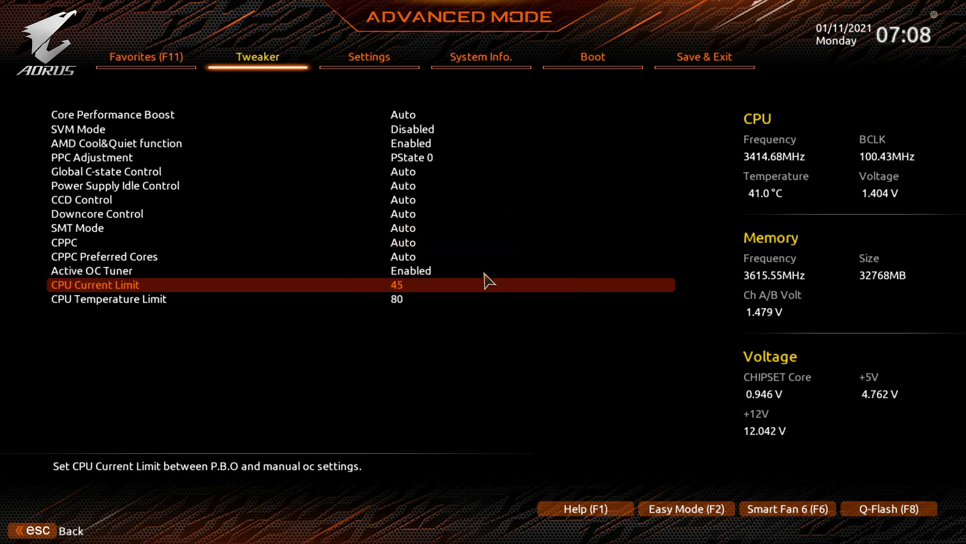
{"action": "key", "text": "Up"}
{"action": "key", "text": "Down"}
{"action": "key", "text": "Down"}
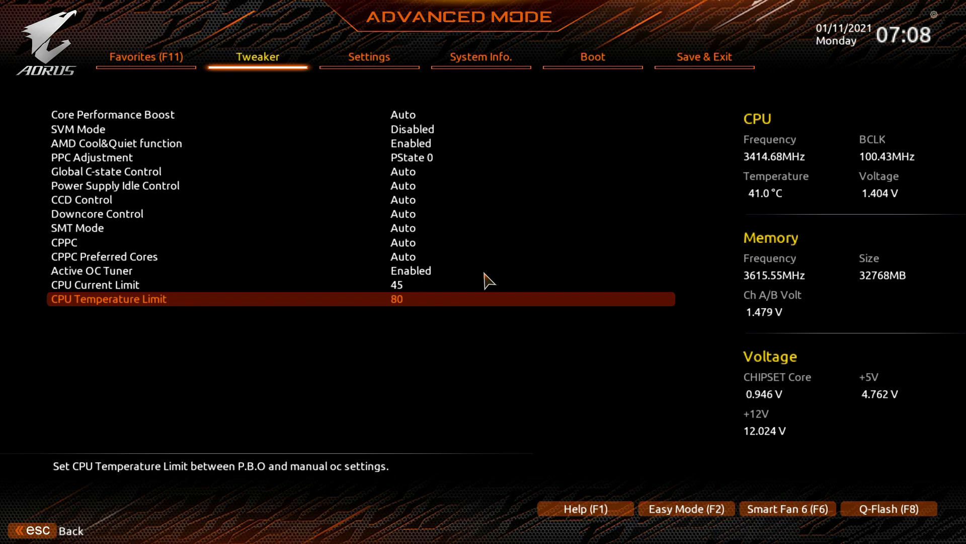
{"action": "key", "text": "Up"}
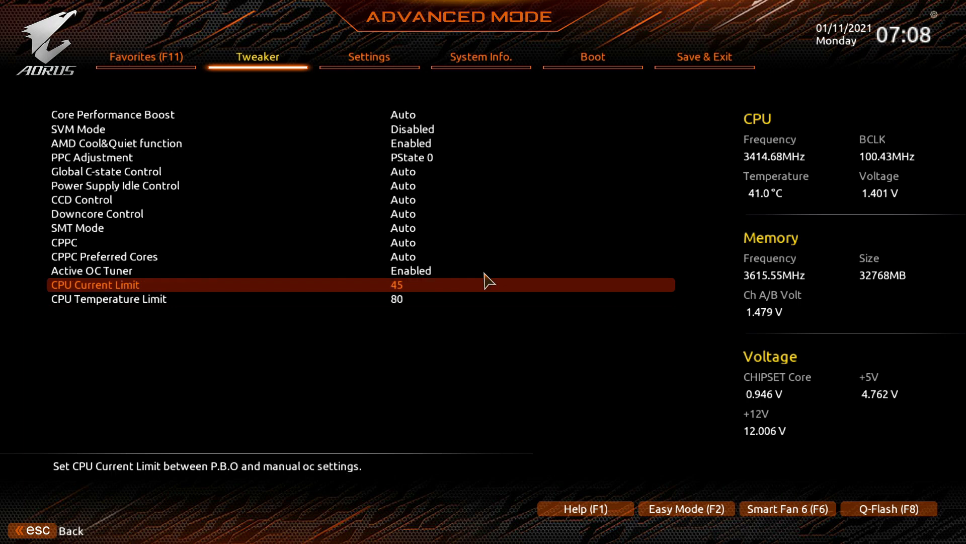